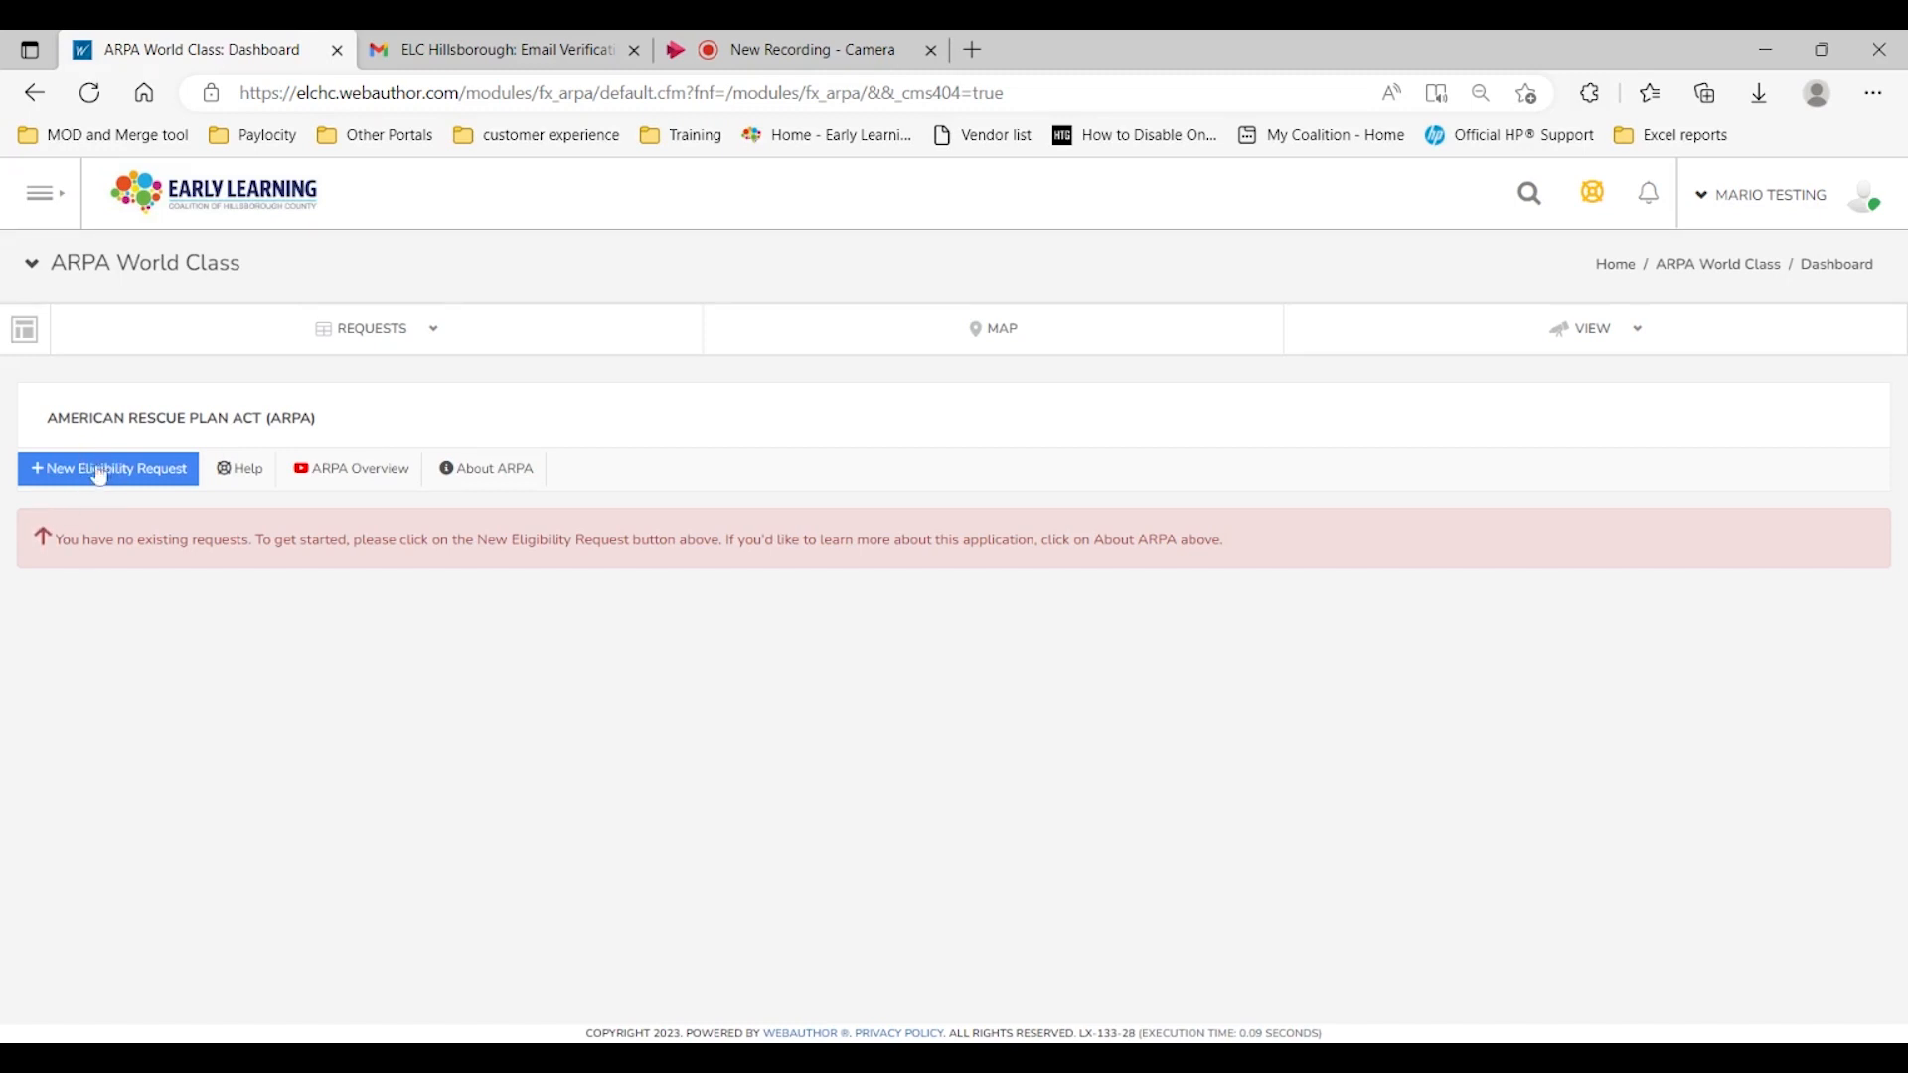
Step: Start a new eligibility request and walk through the on-screen help guide tips before skipping it
click(93, 477)
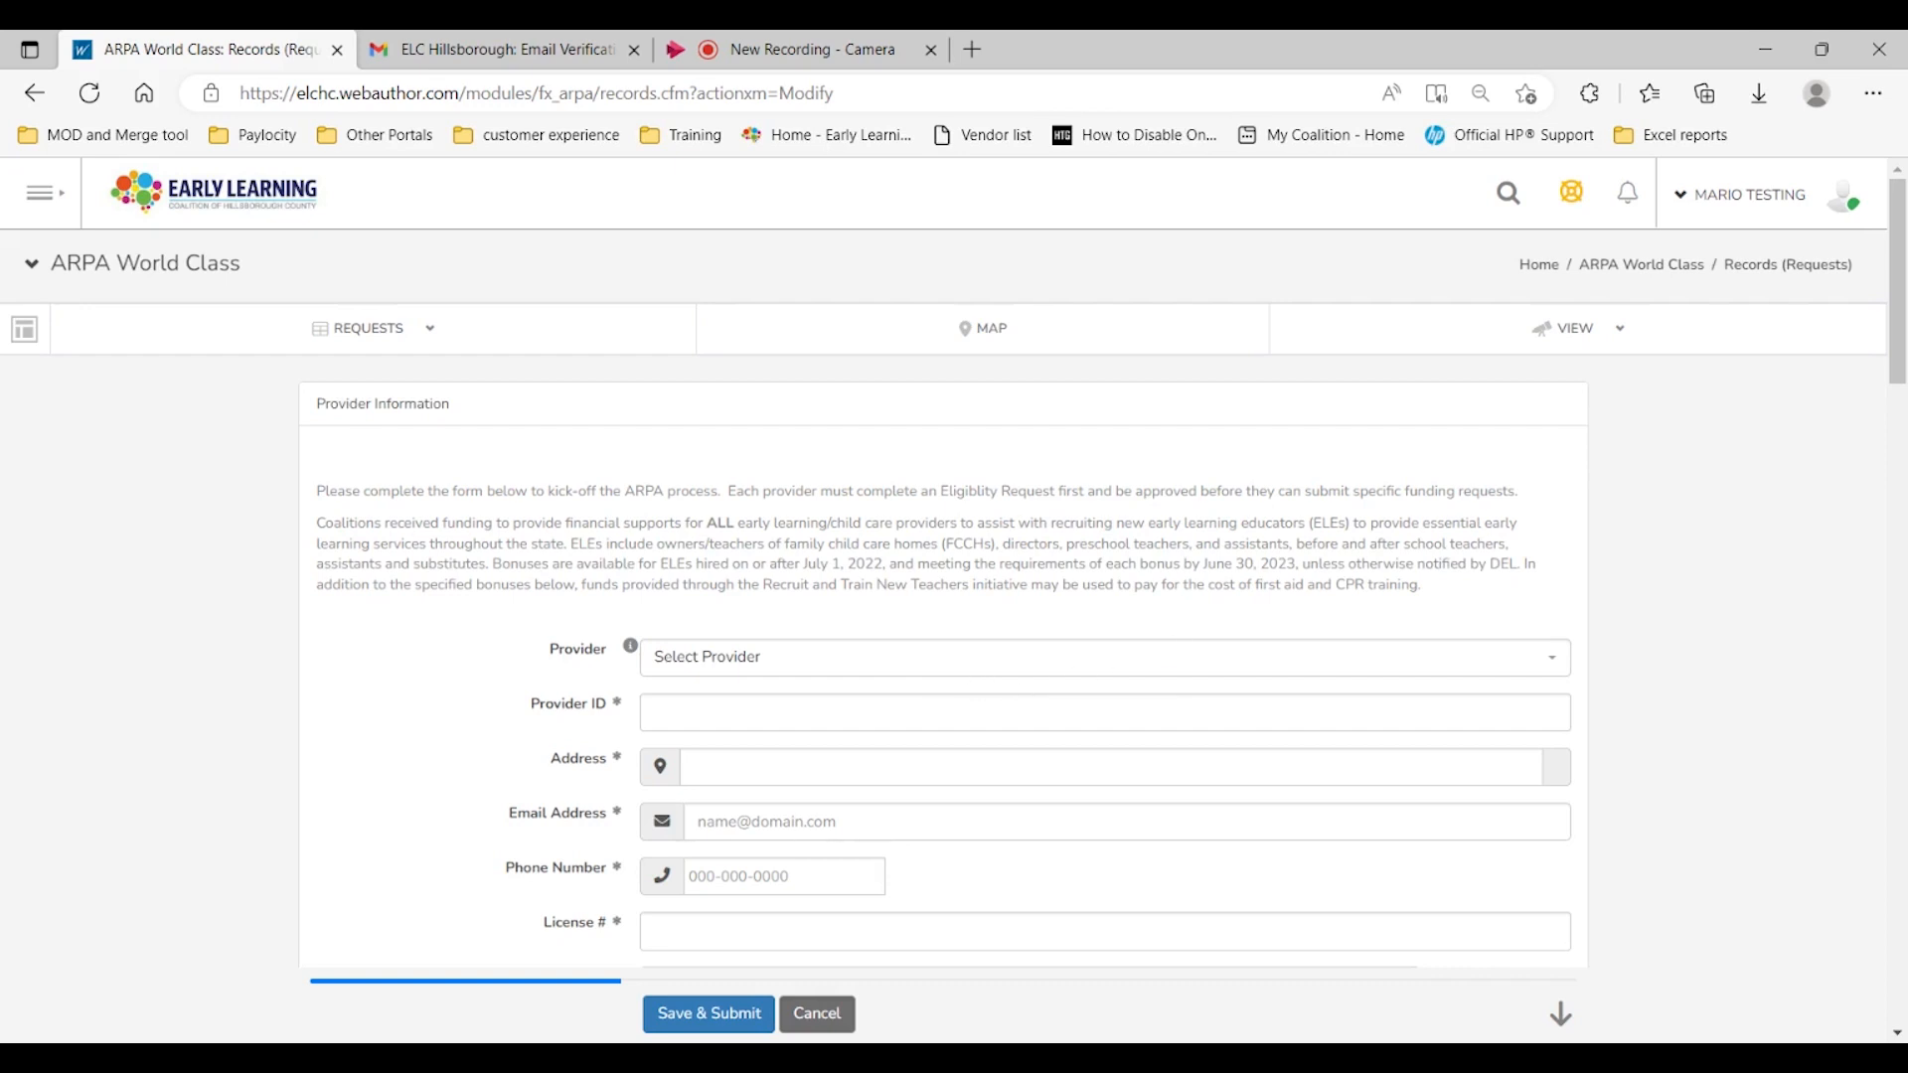
click(1575, 205)
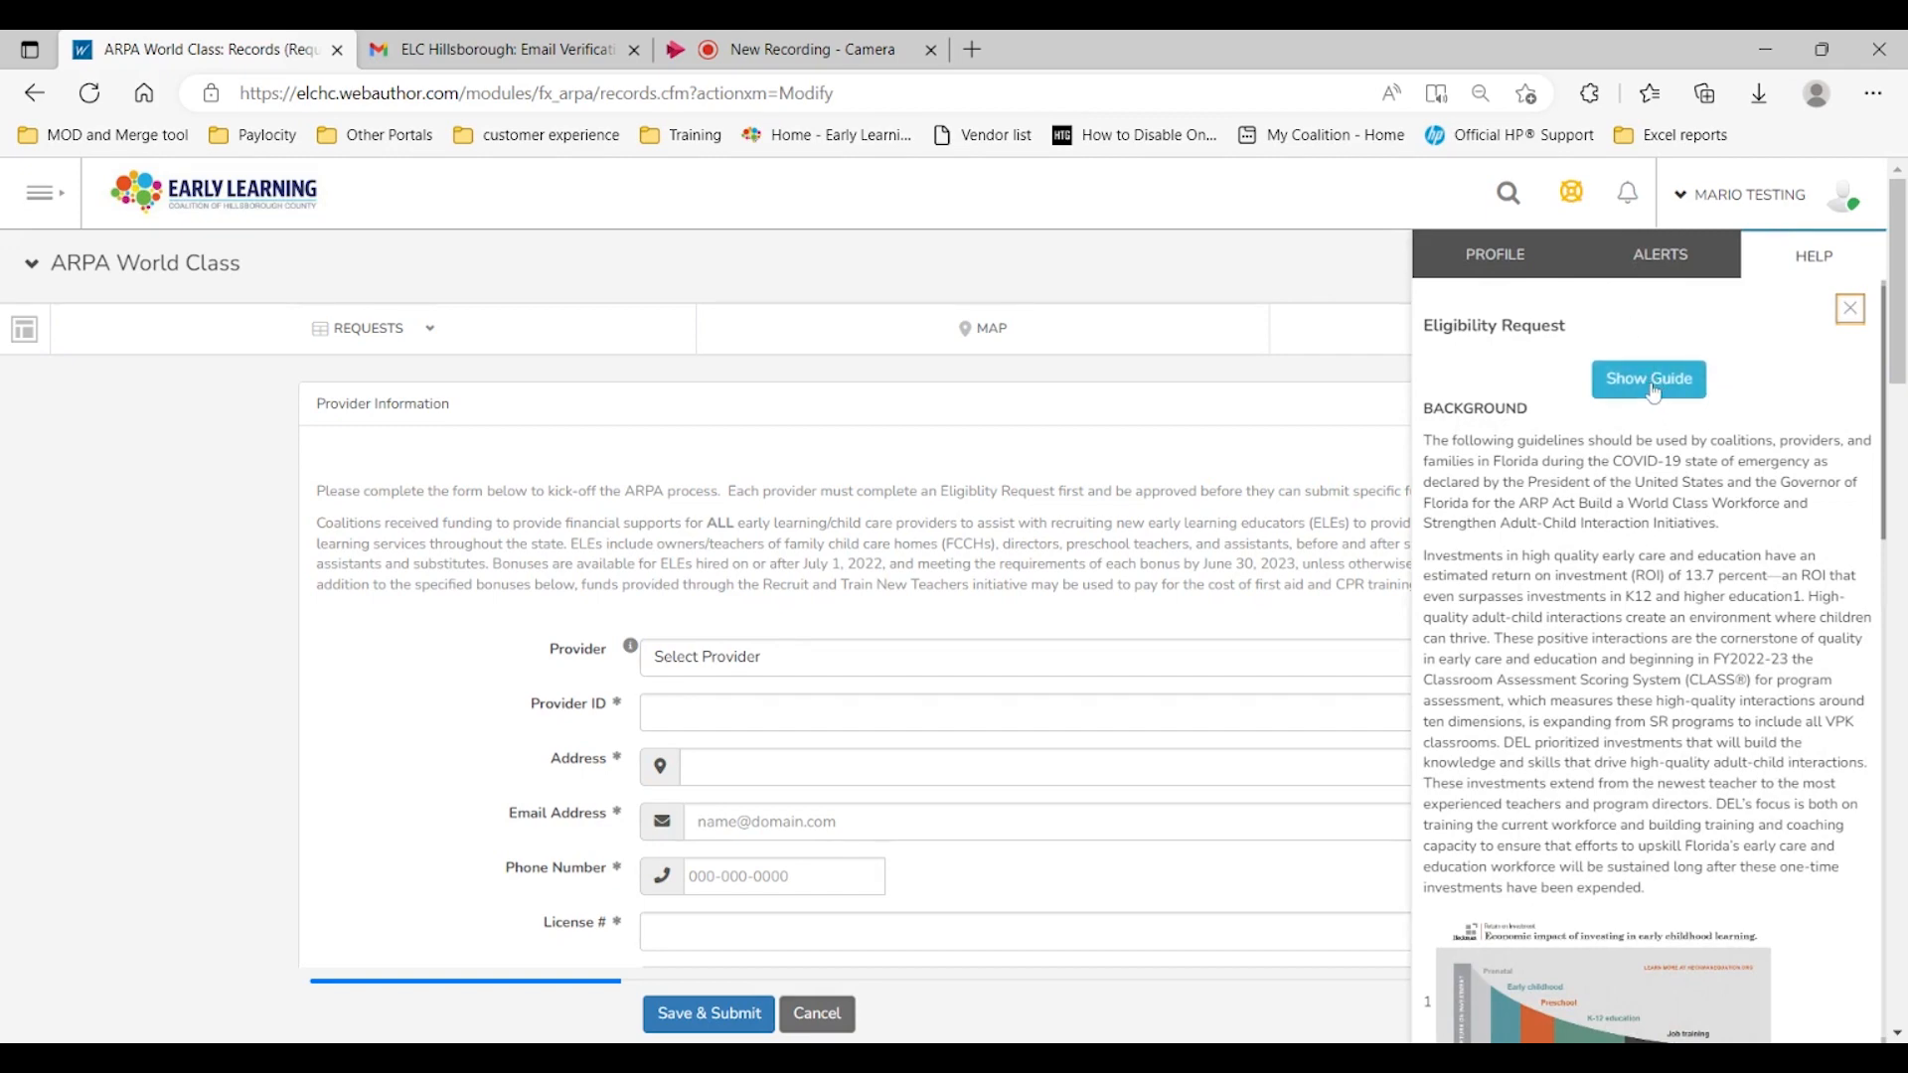
click(1654, 381)
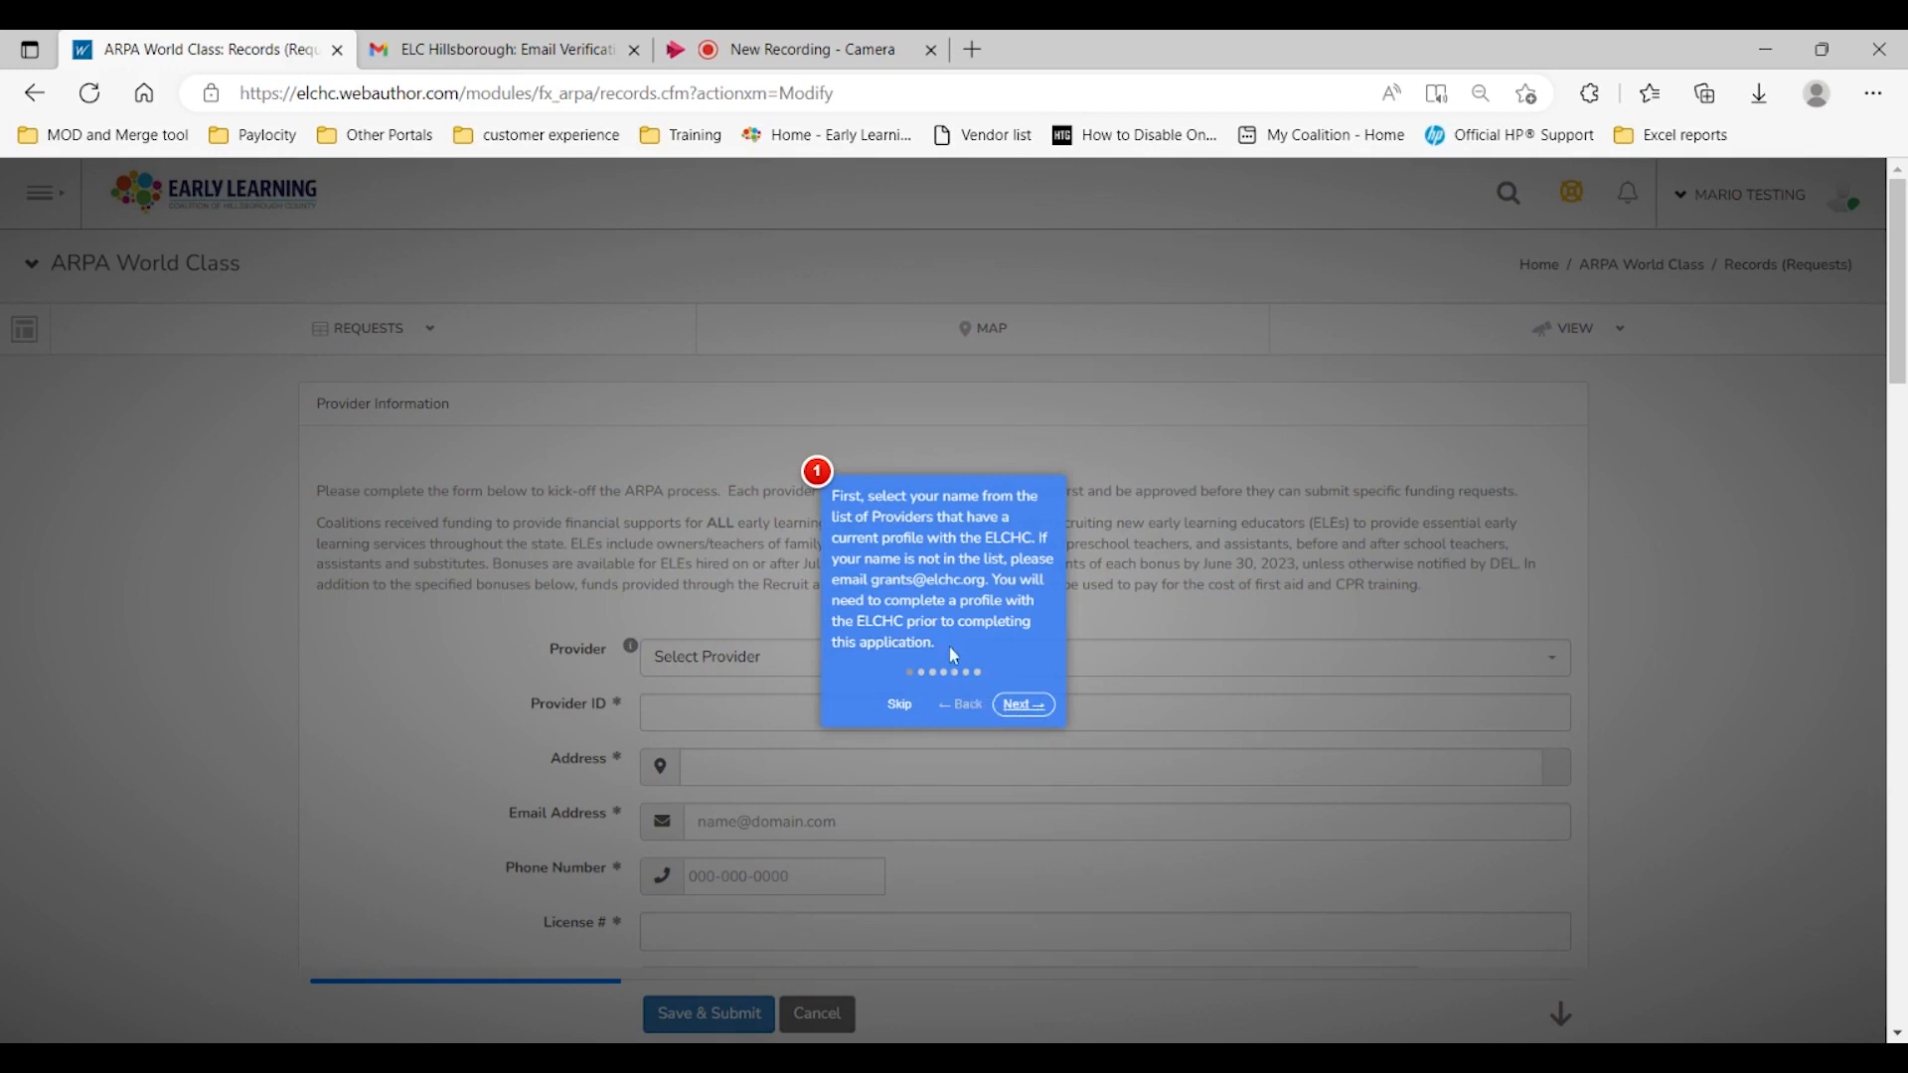
click(1024, 706)
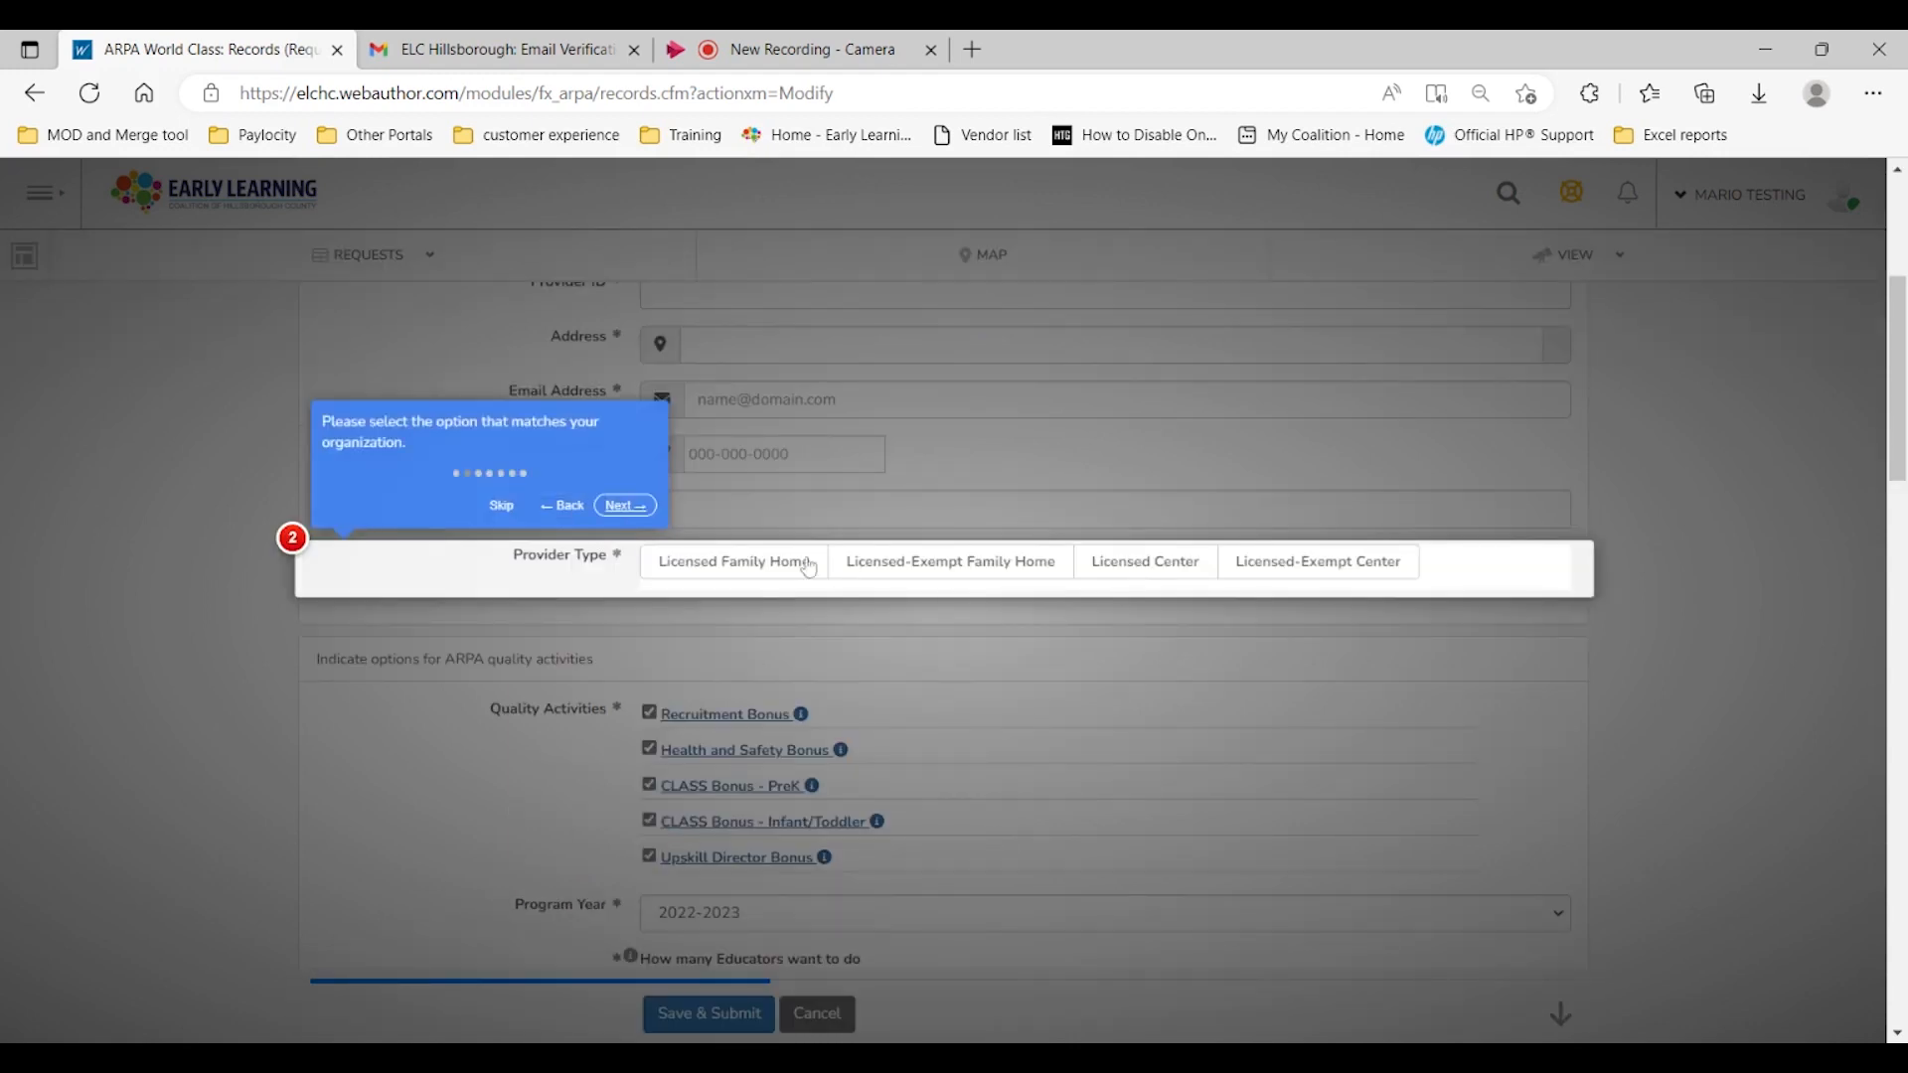
click(623, 508)
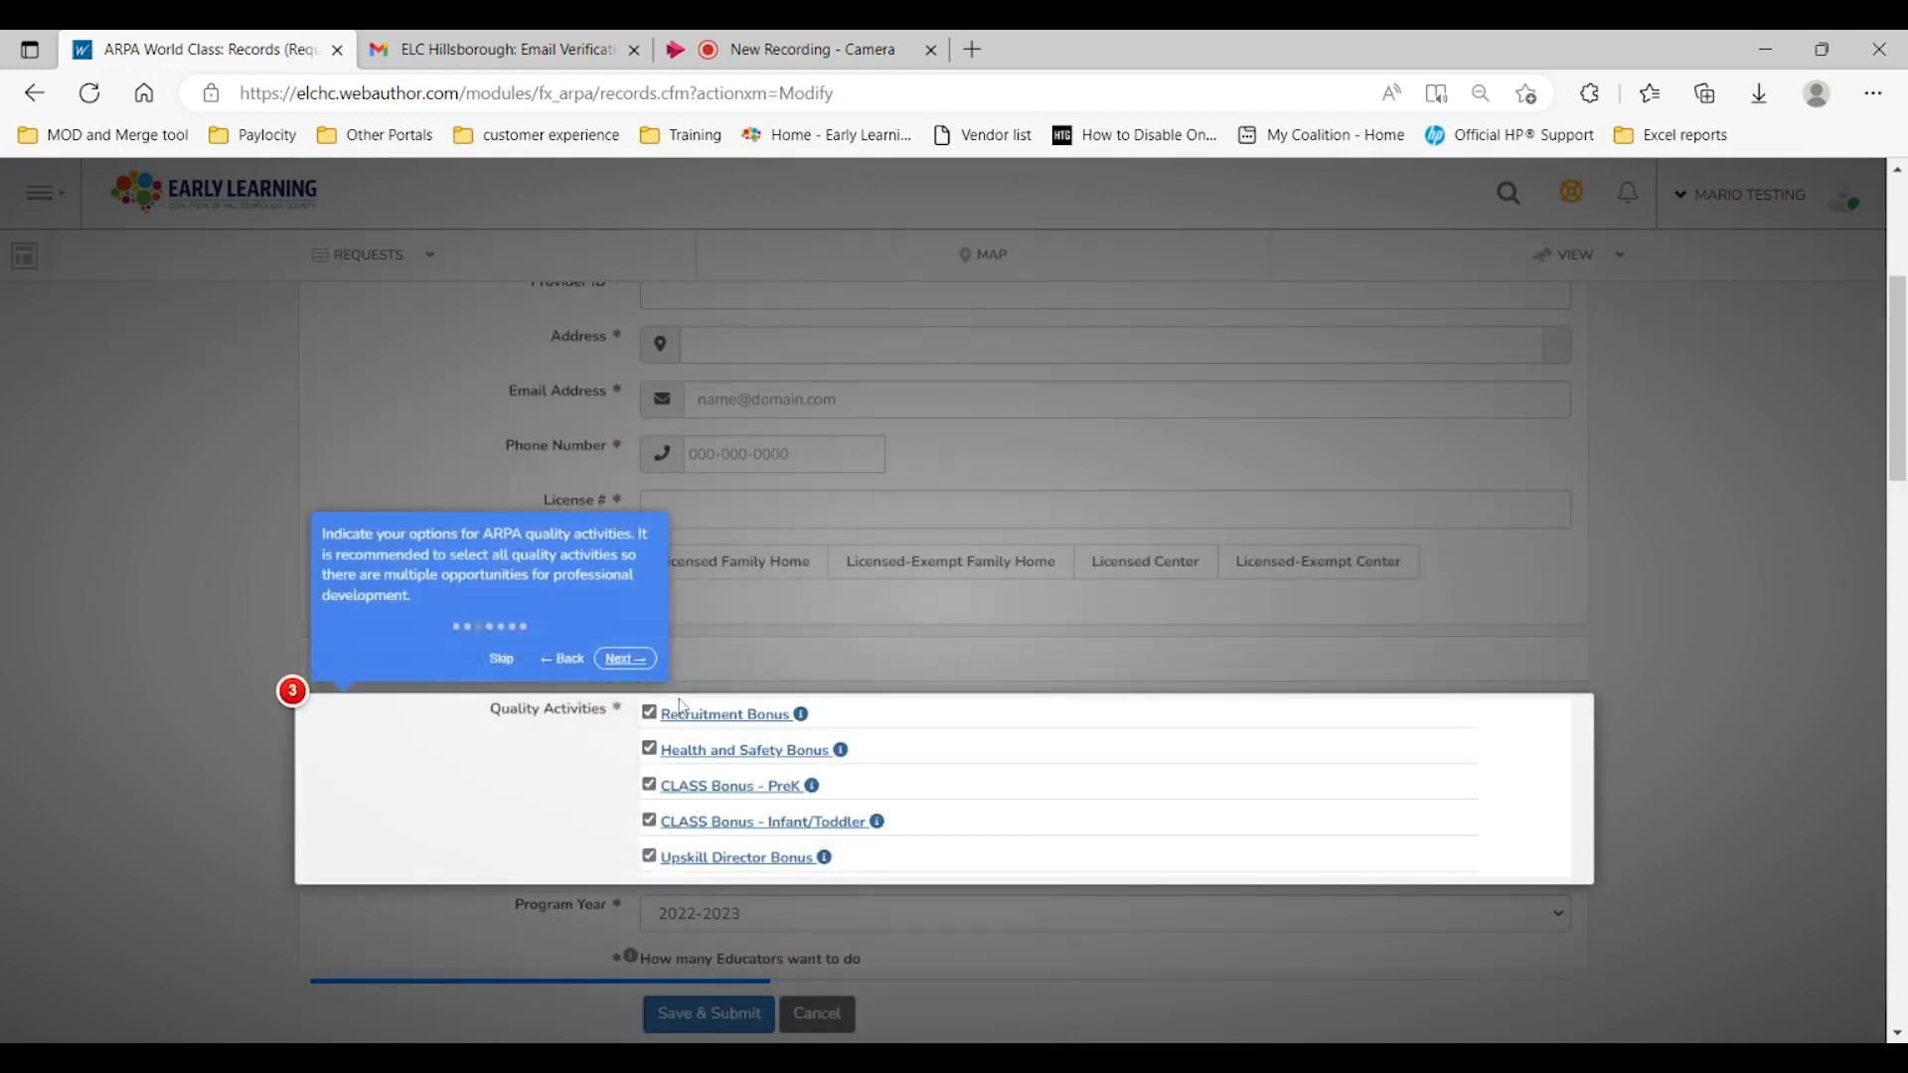
click(501, 659)
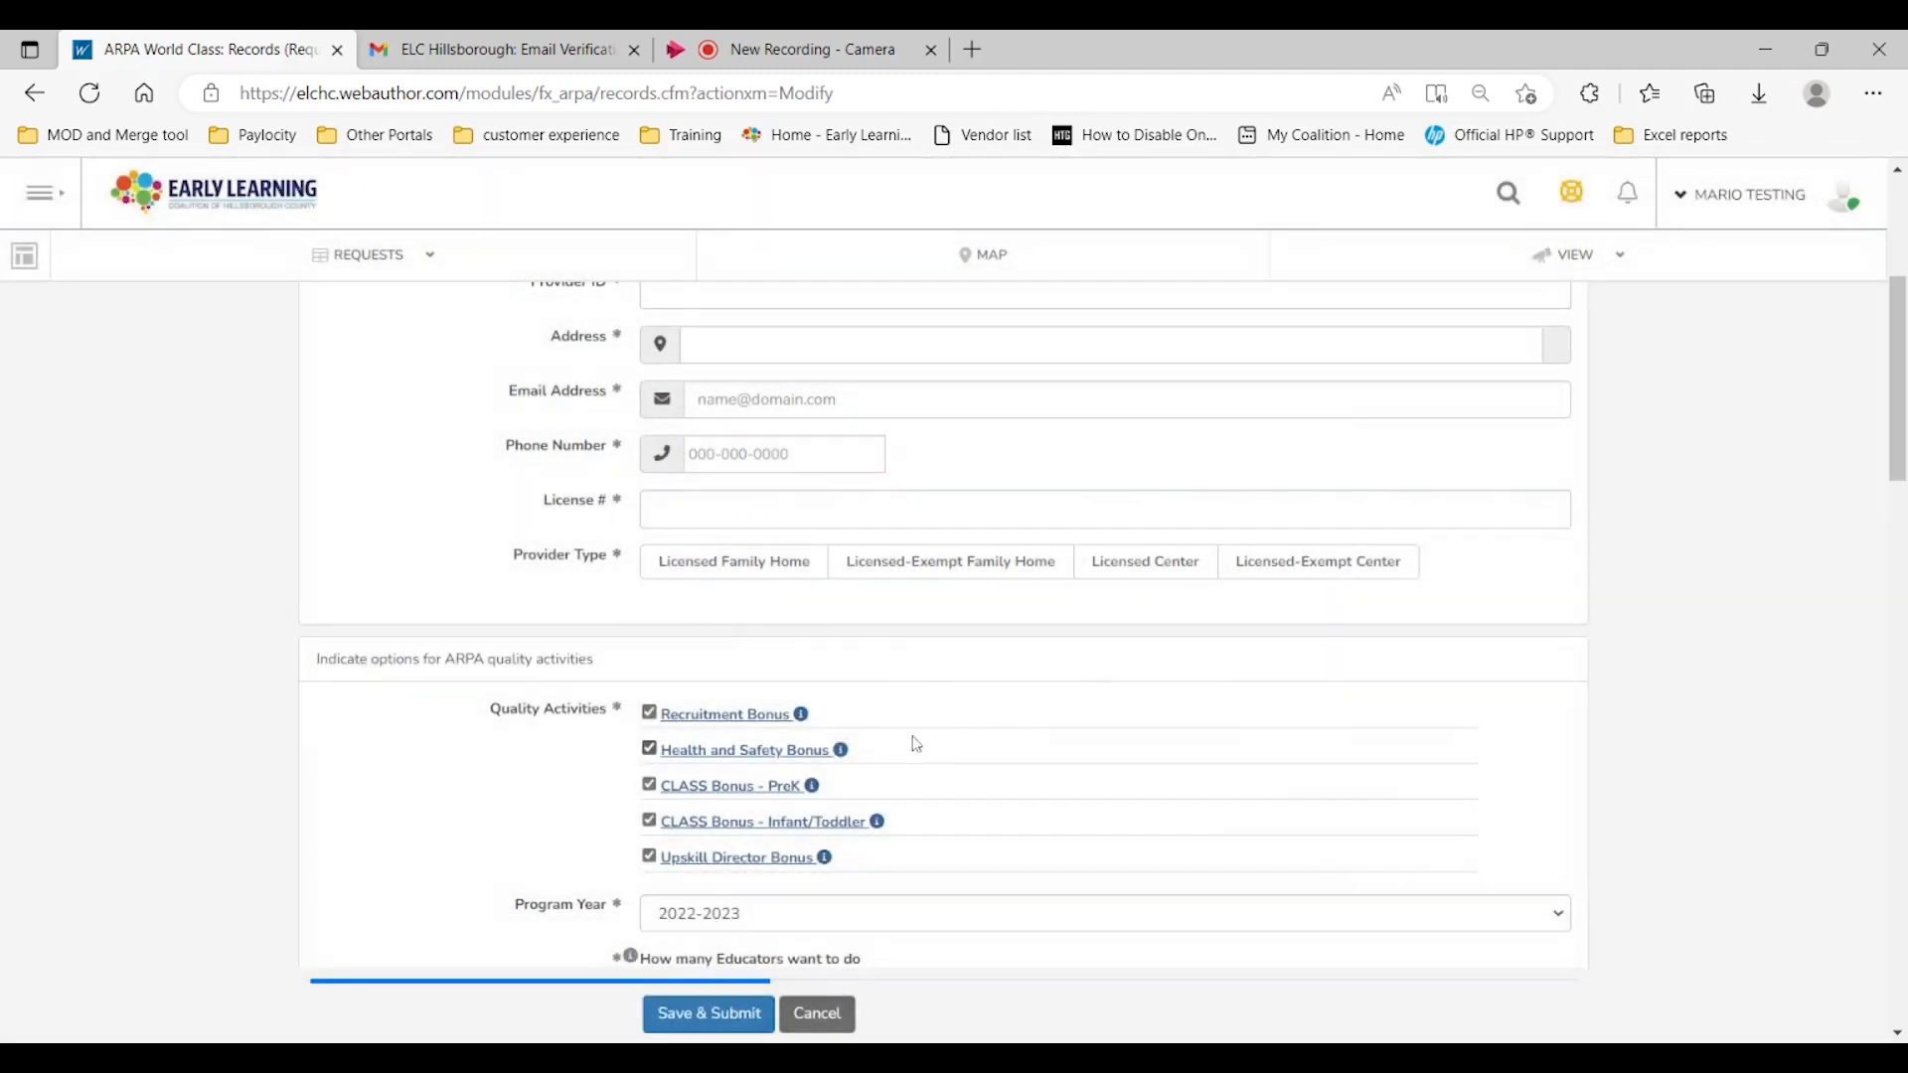
Step: Search the provider list for "elc" and select ELC Hillsborough Test provider
scroll(1436, 681, up, 5)
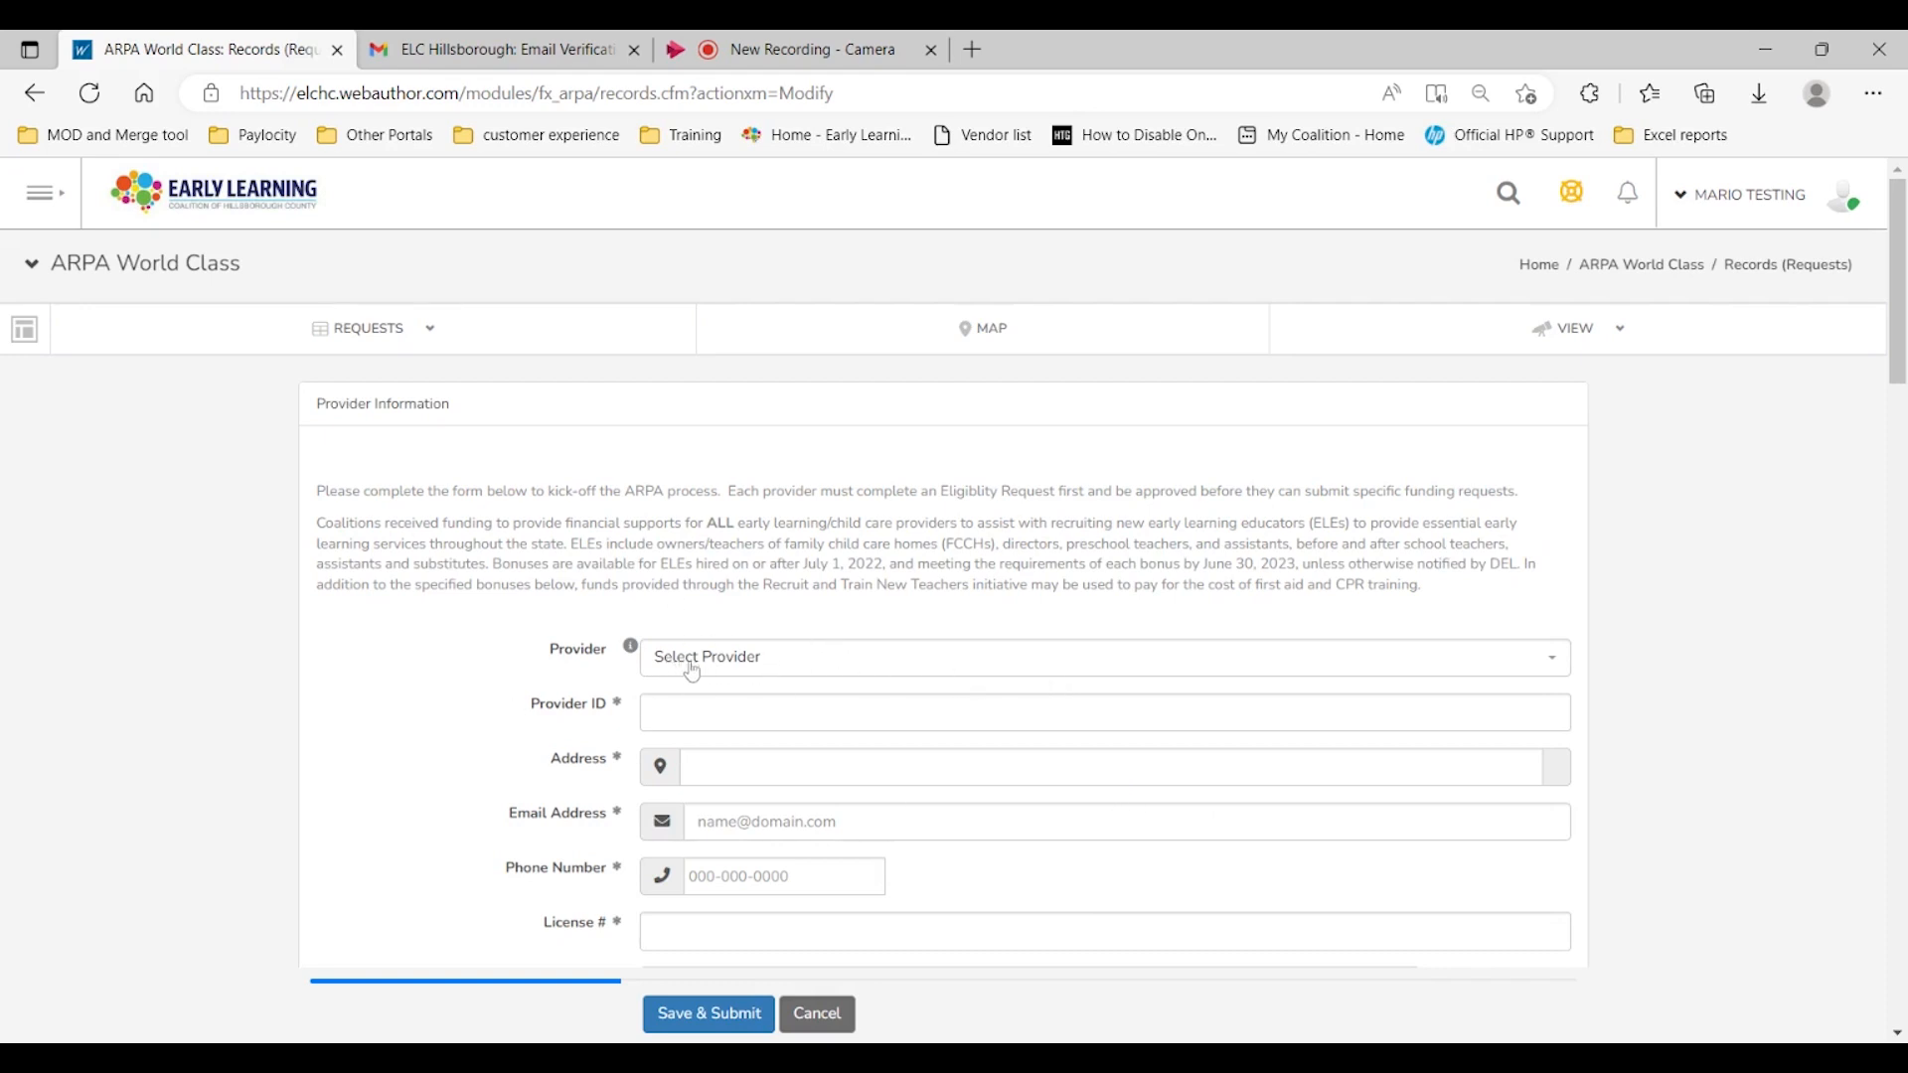
click(816, 671)
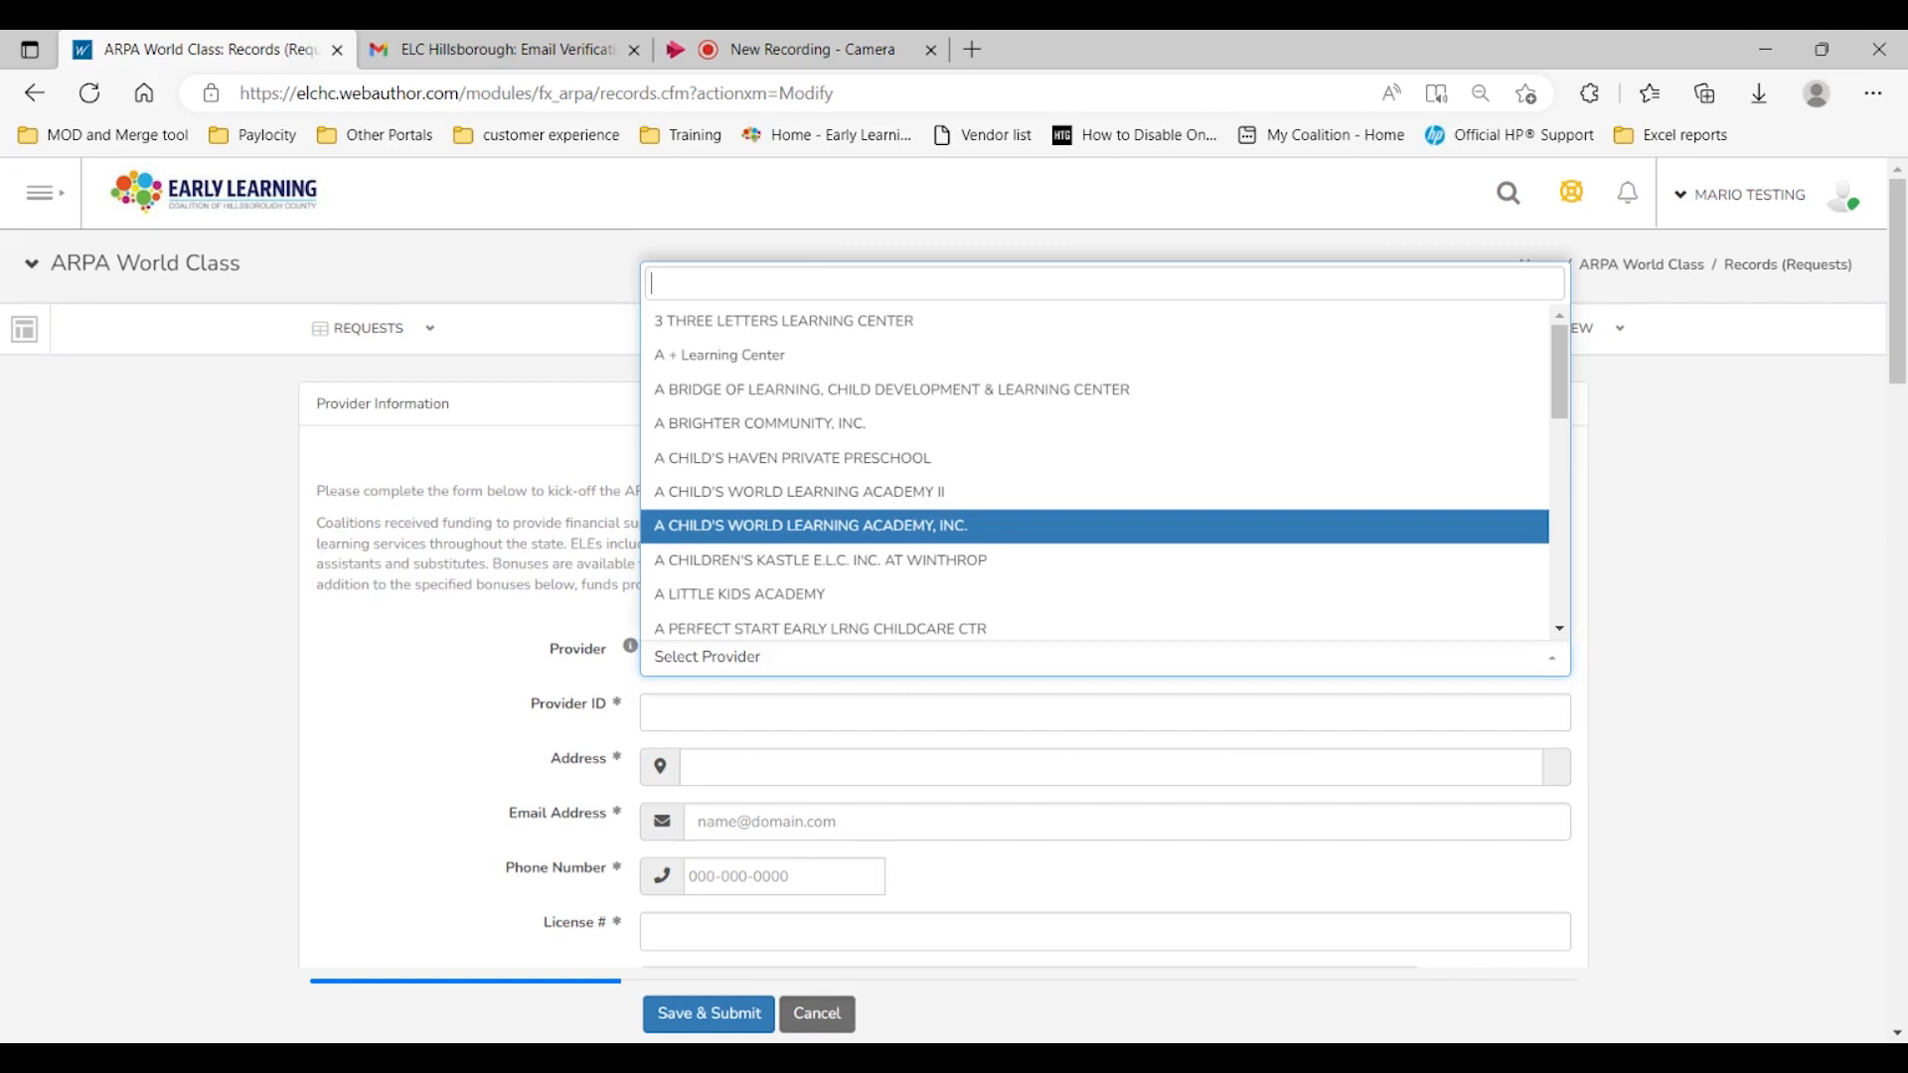
text(elc)
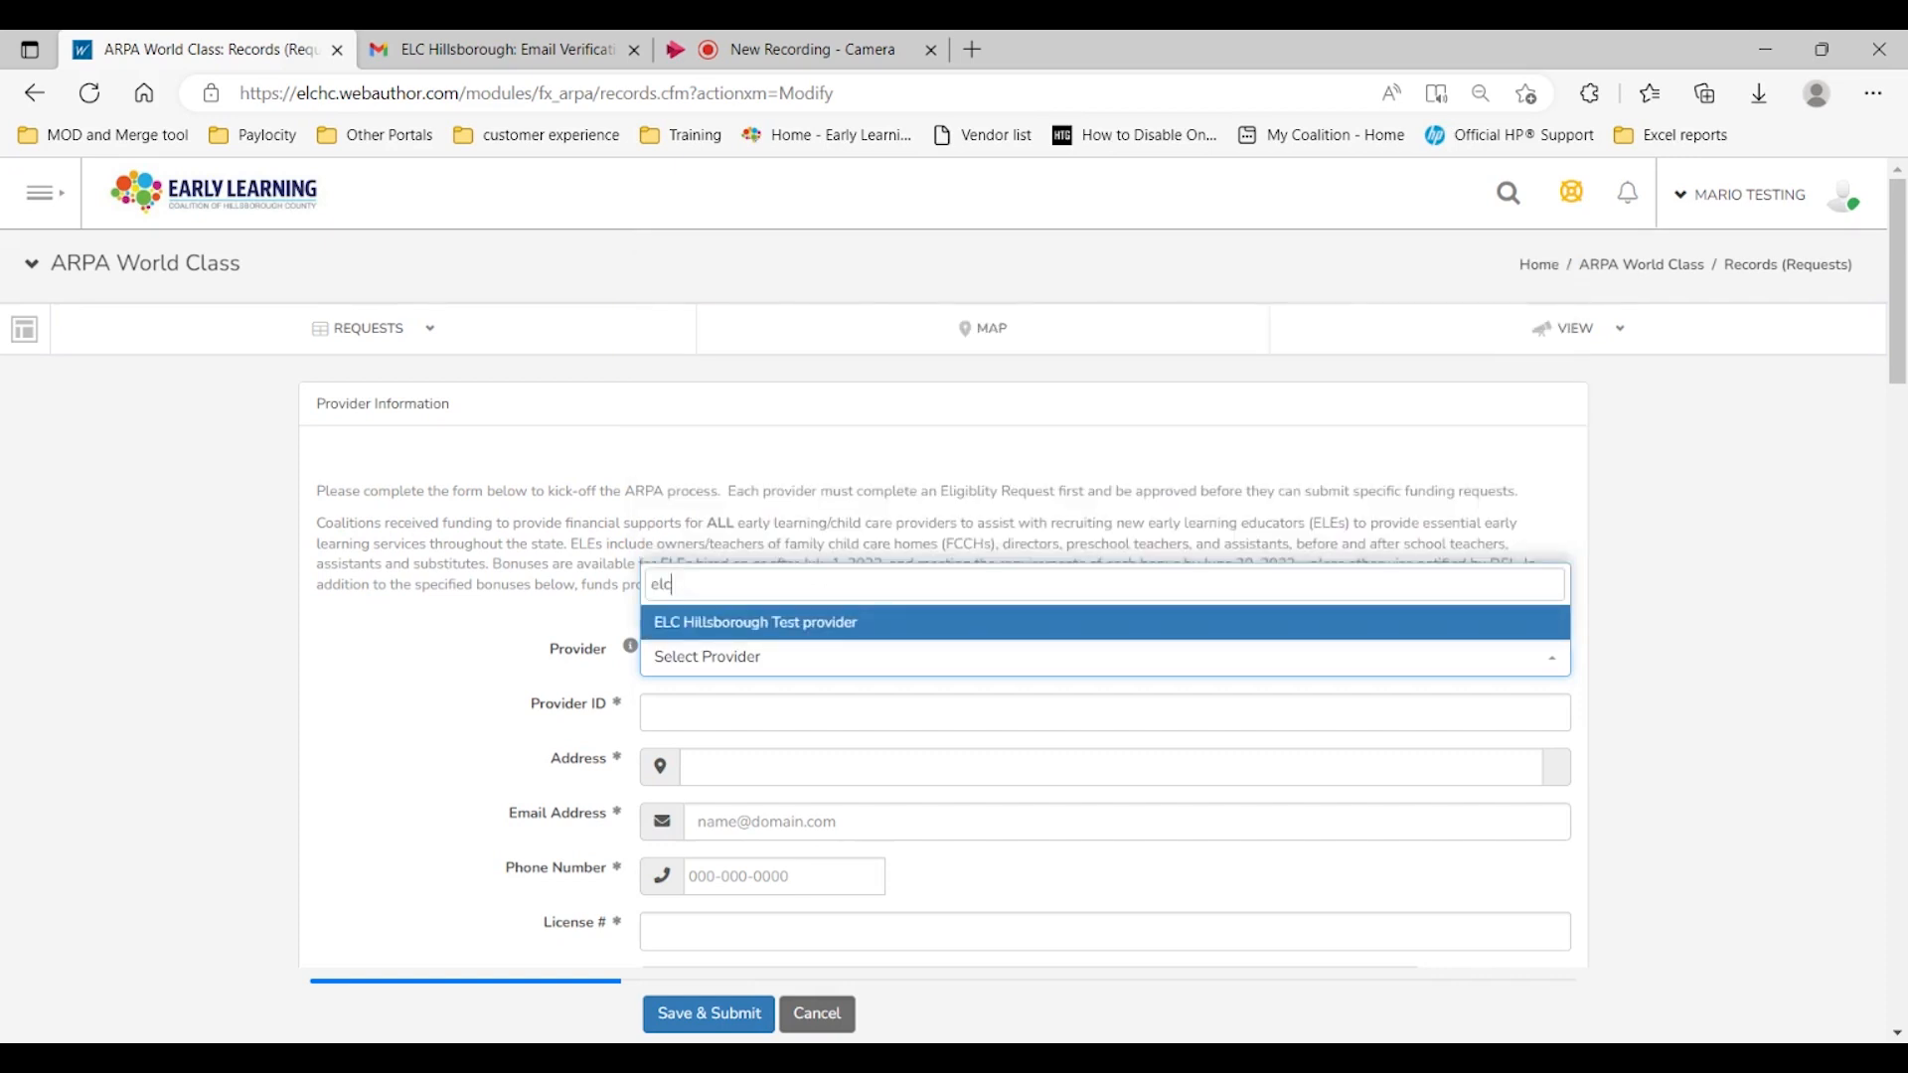
click(747, 626)
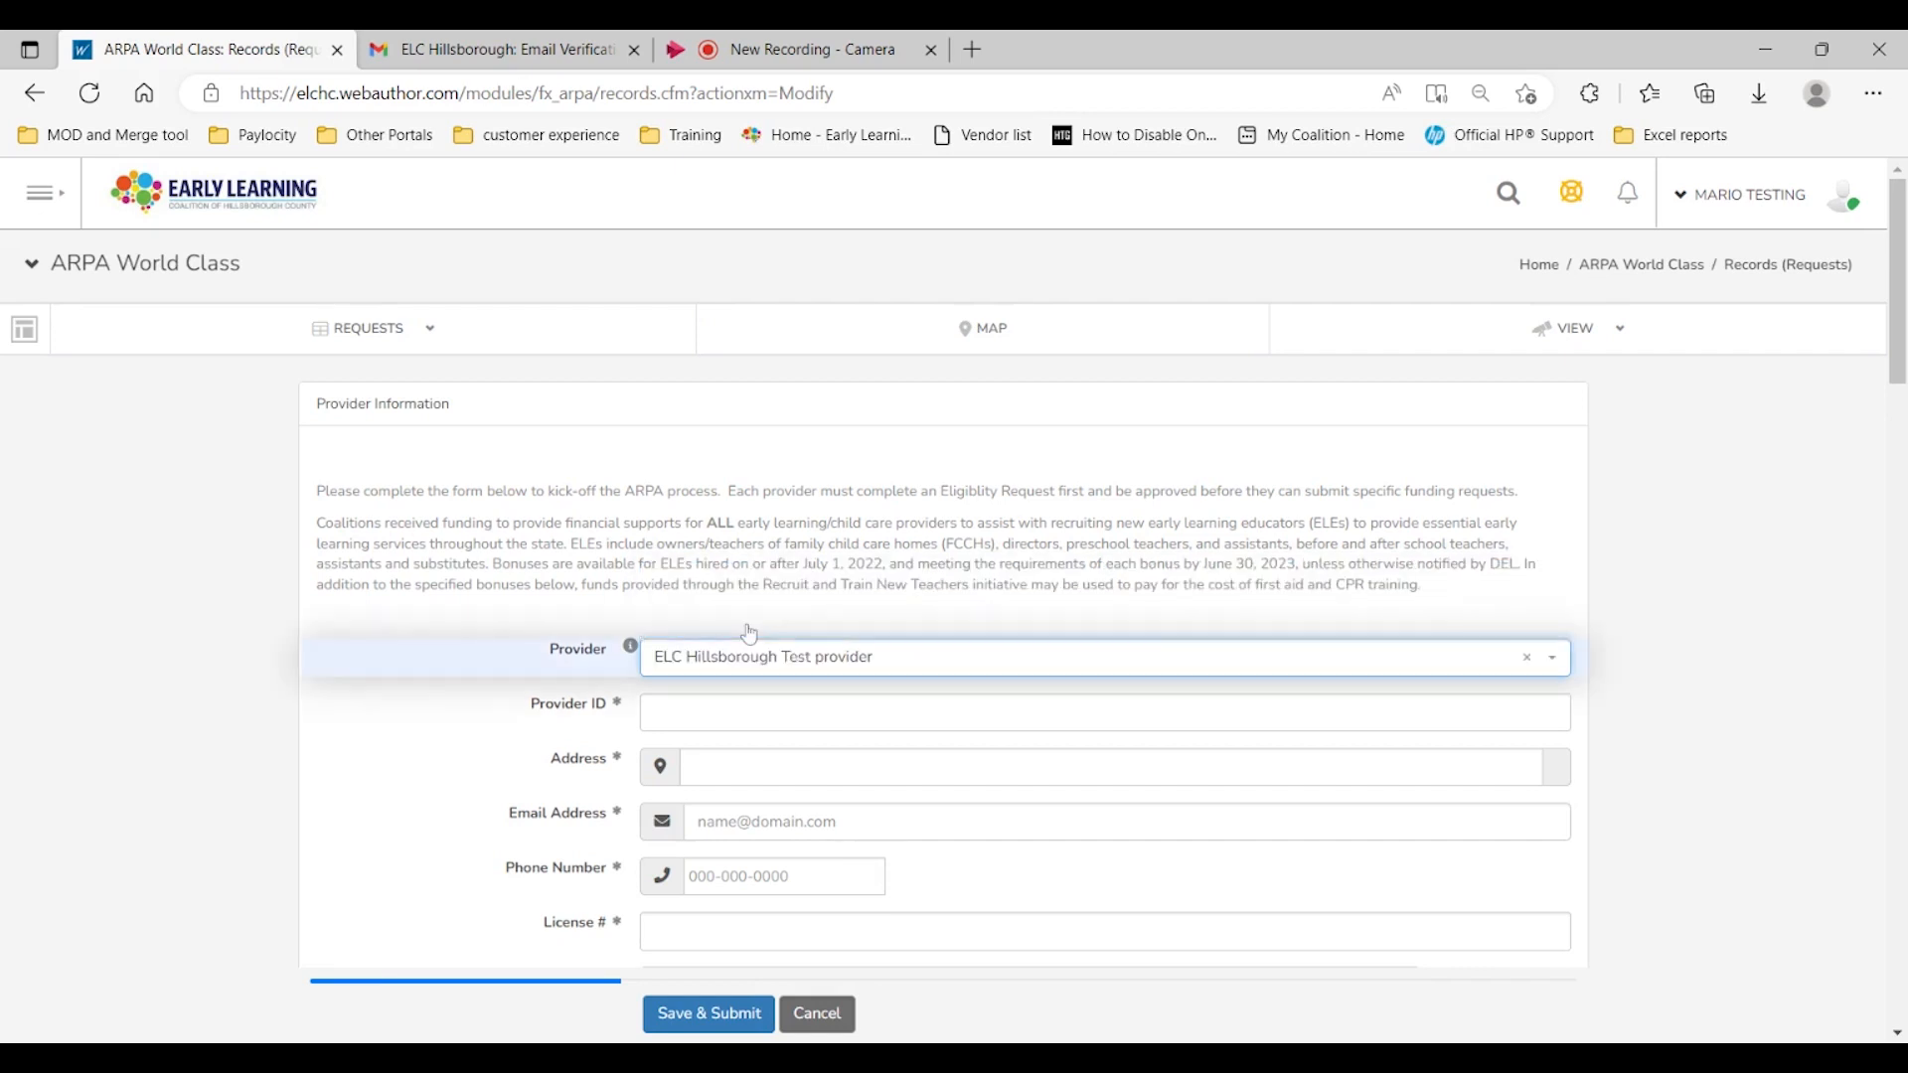
Step: Browse the provider list without changing the selected provider
scroll(944, 684, down, 3)
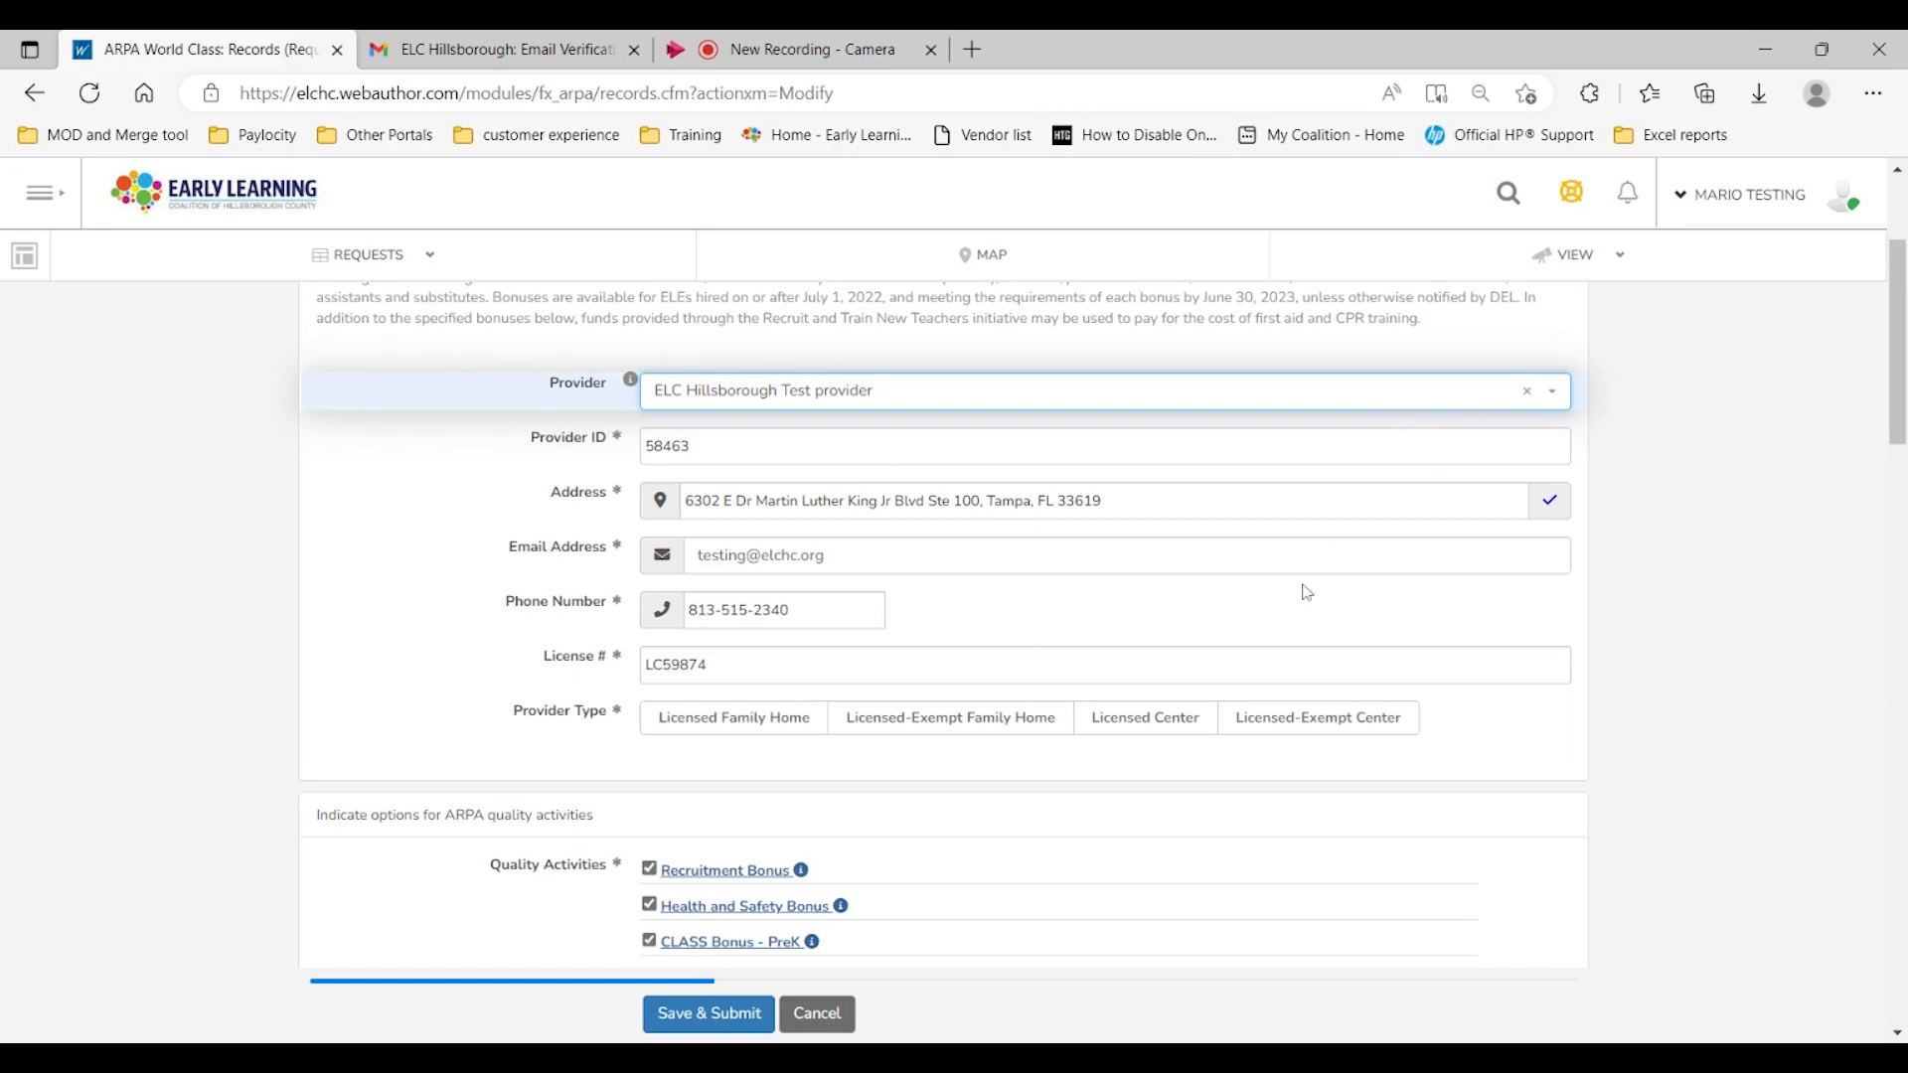
click(1553, 408)
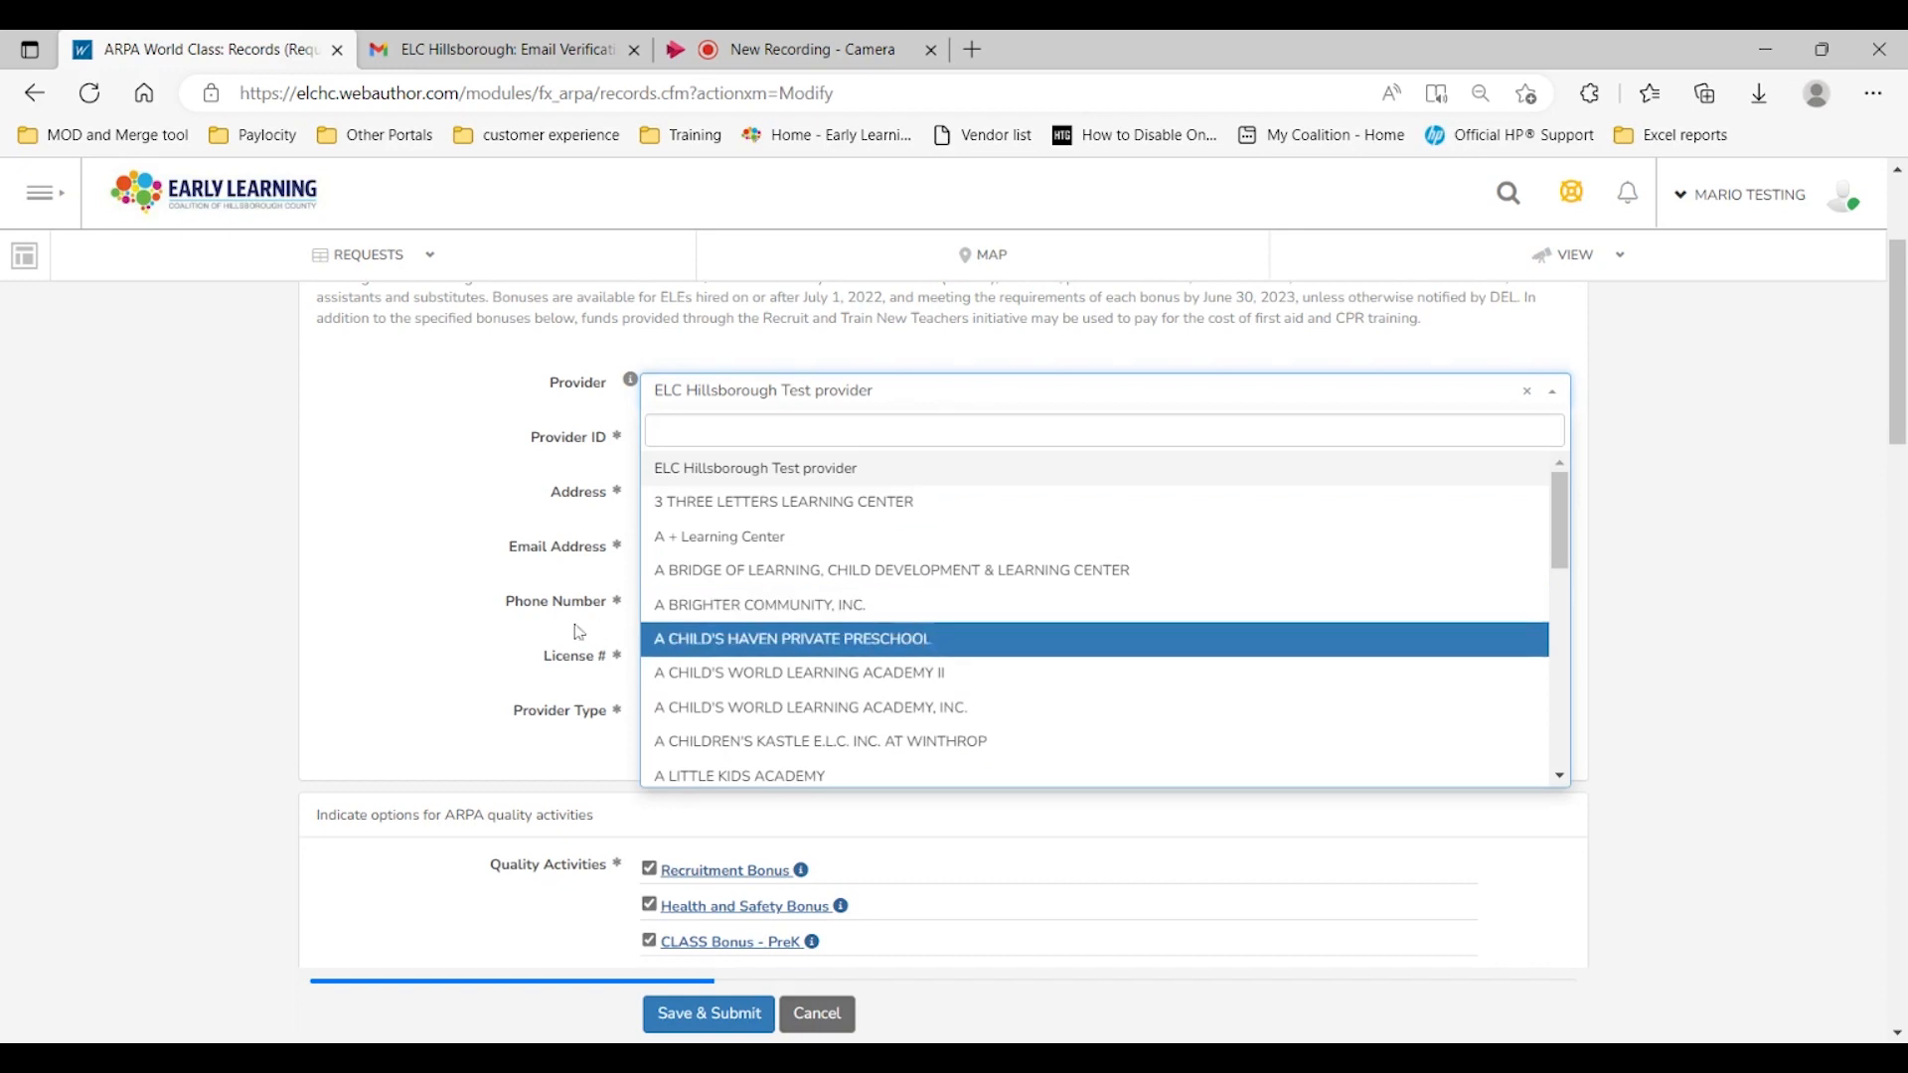
click(390, 600)
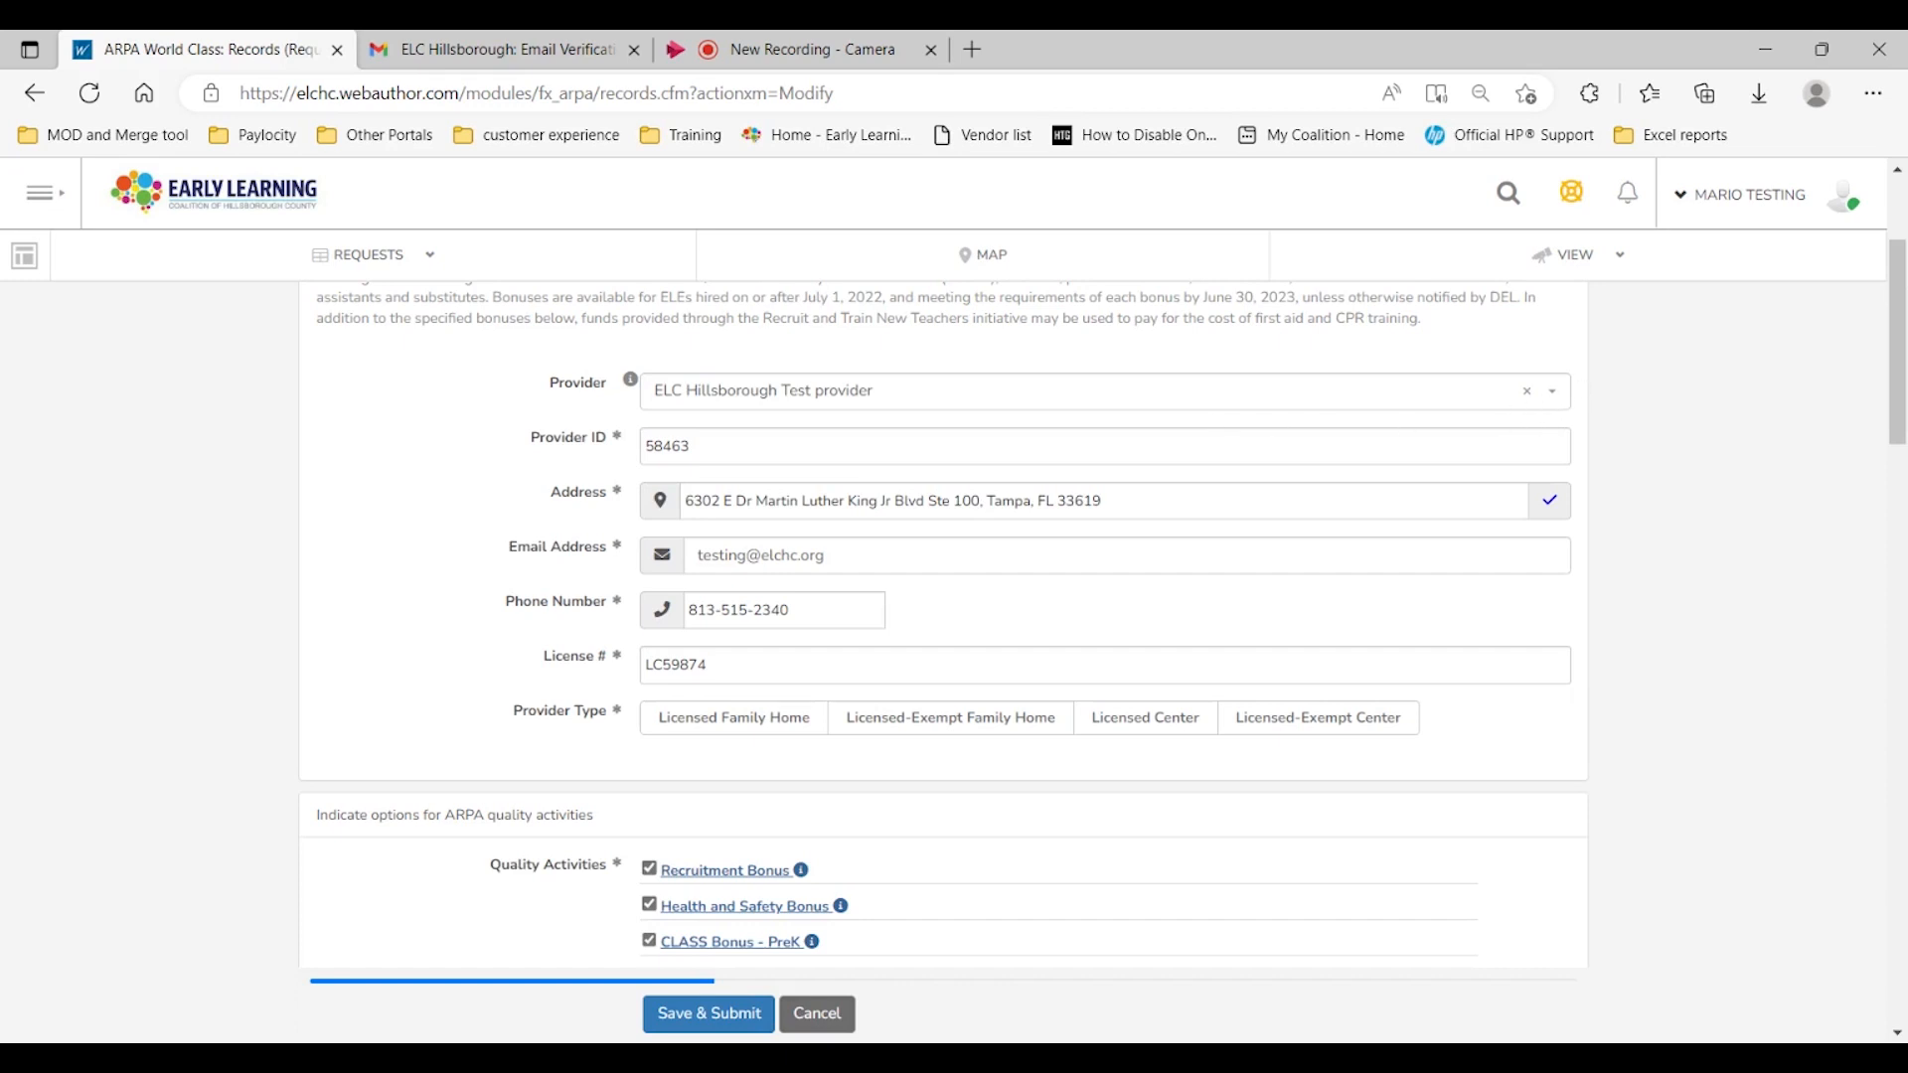
click(1550, 402)
scroll(971, 664, down, 9)
scroll(971, 664, up, 3)
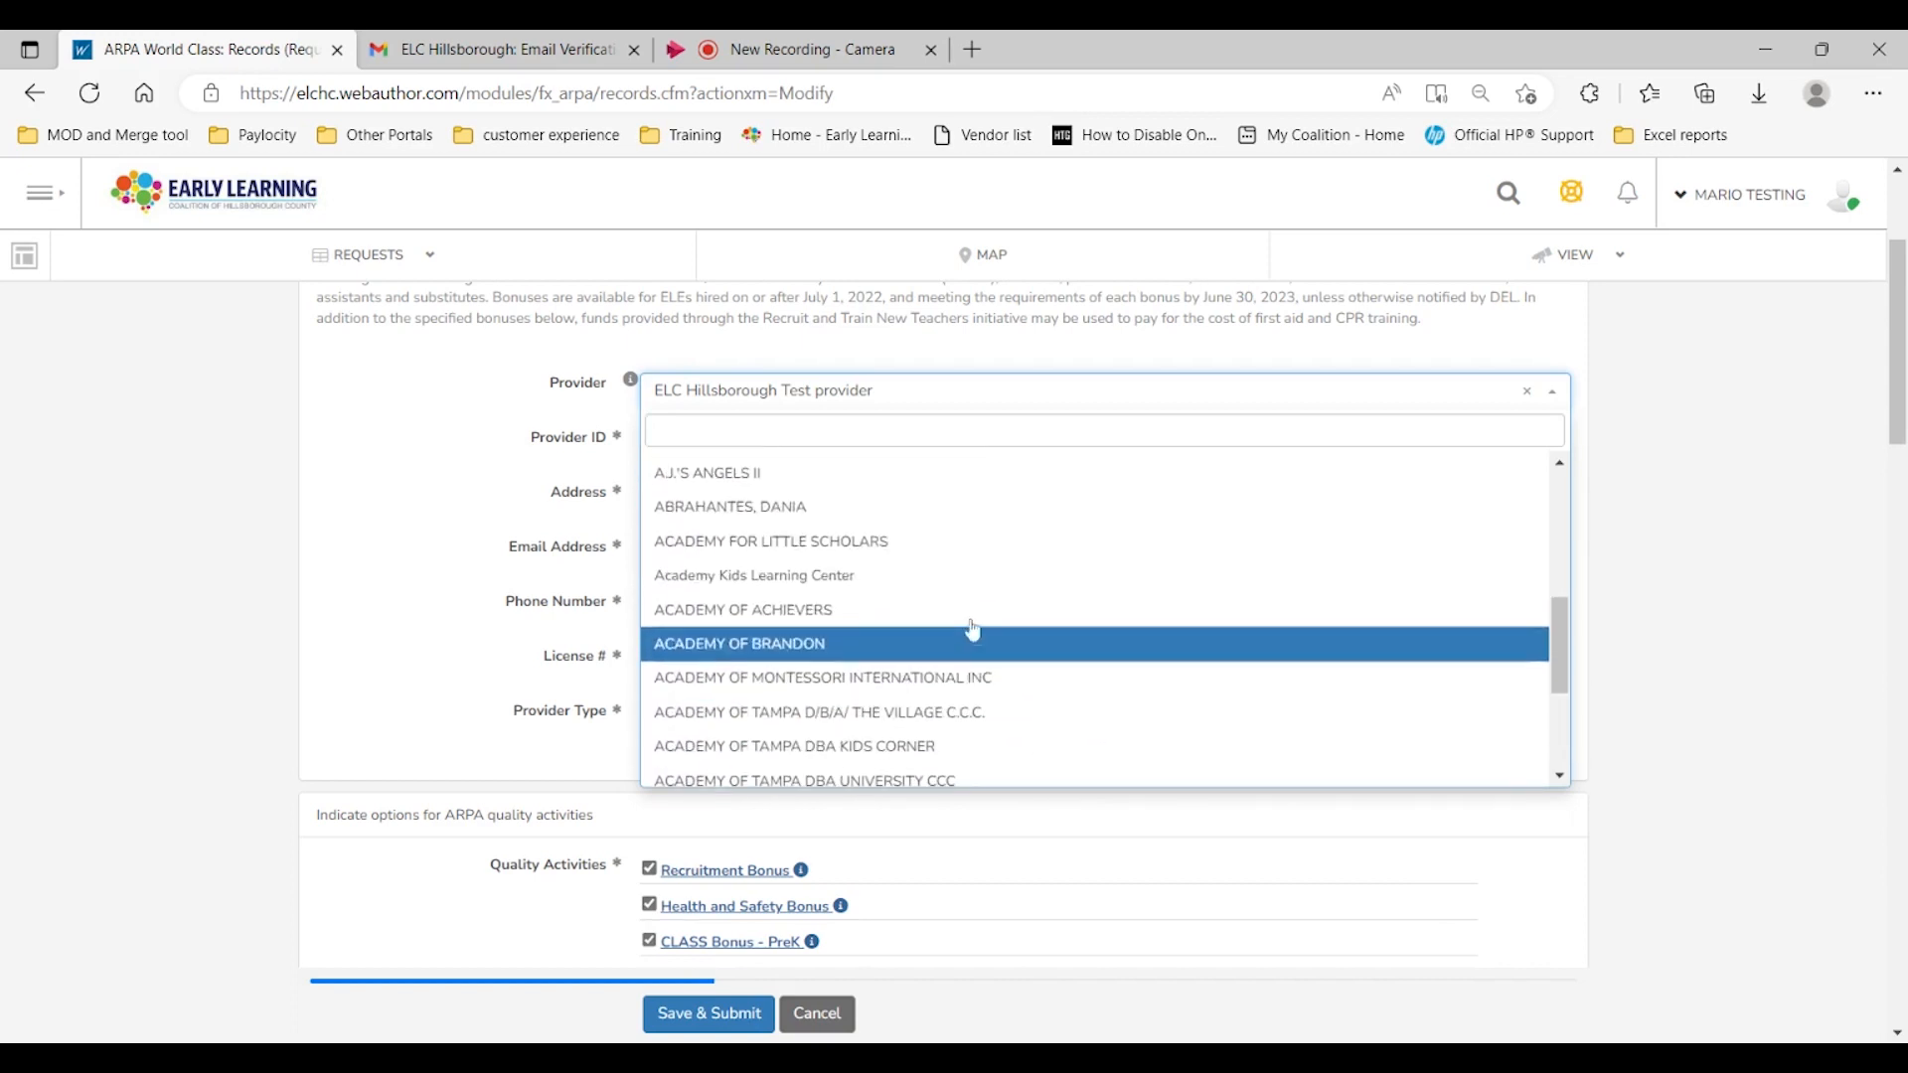
click(497, 469)
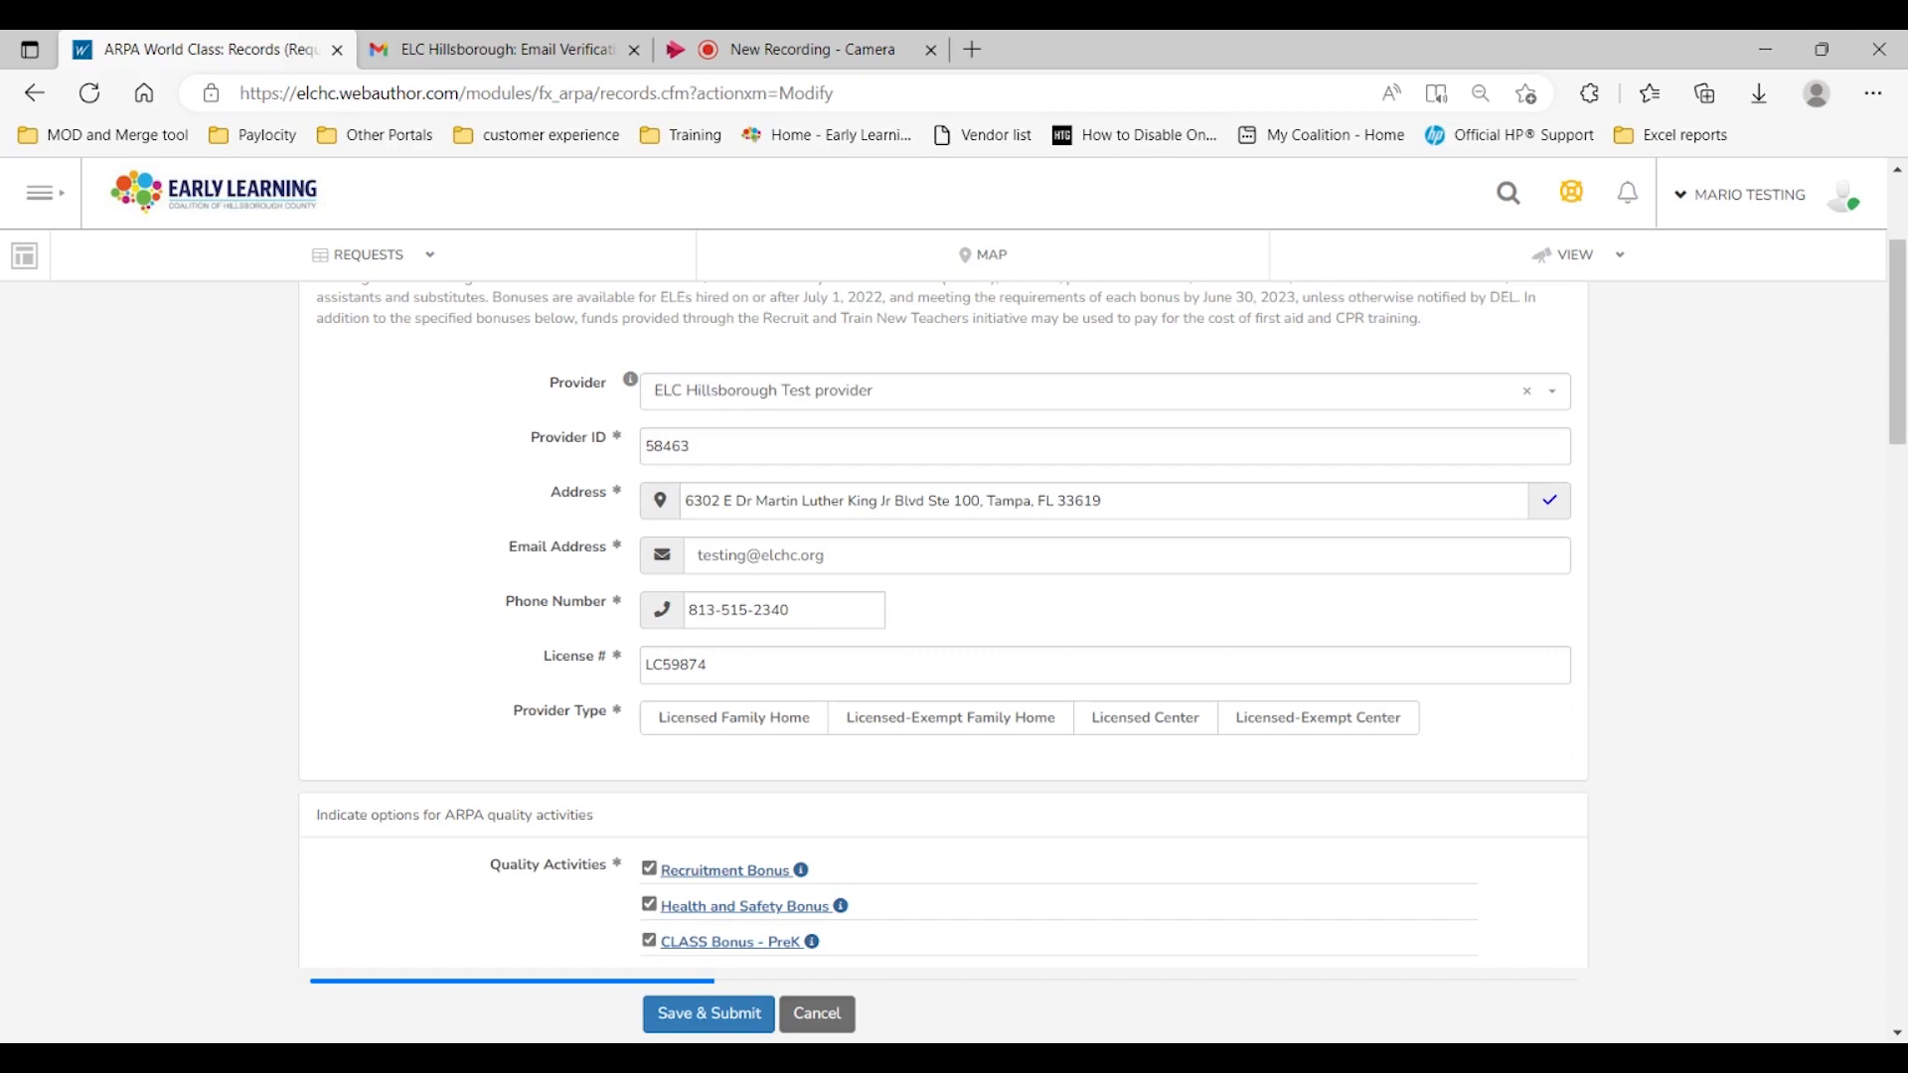
Step: Set the provider type to Licensed Center
scroll(845, 507, down, 1)
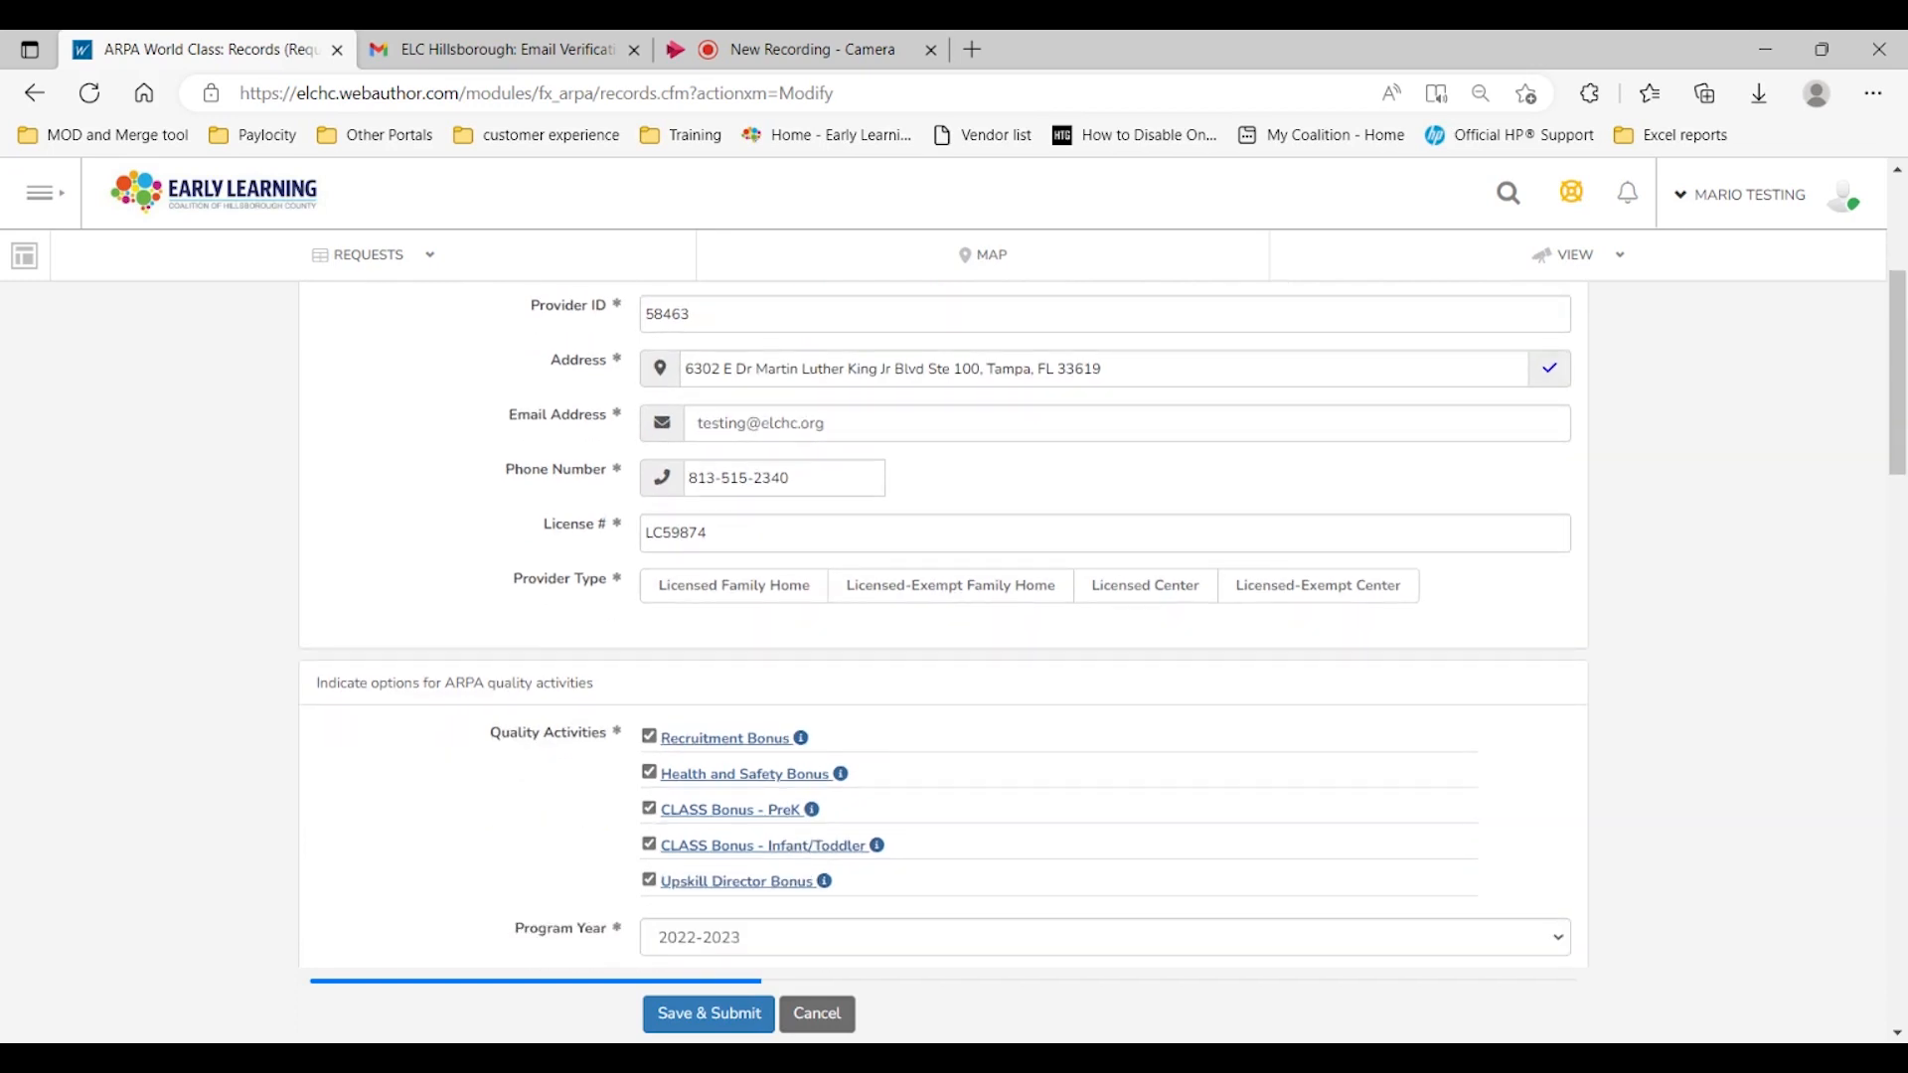
scroll(845, 512, down, 1)
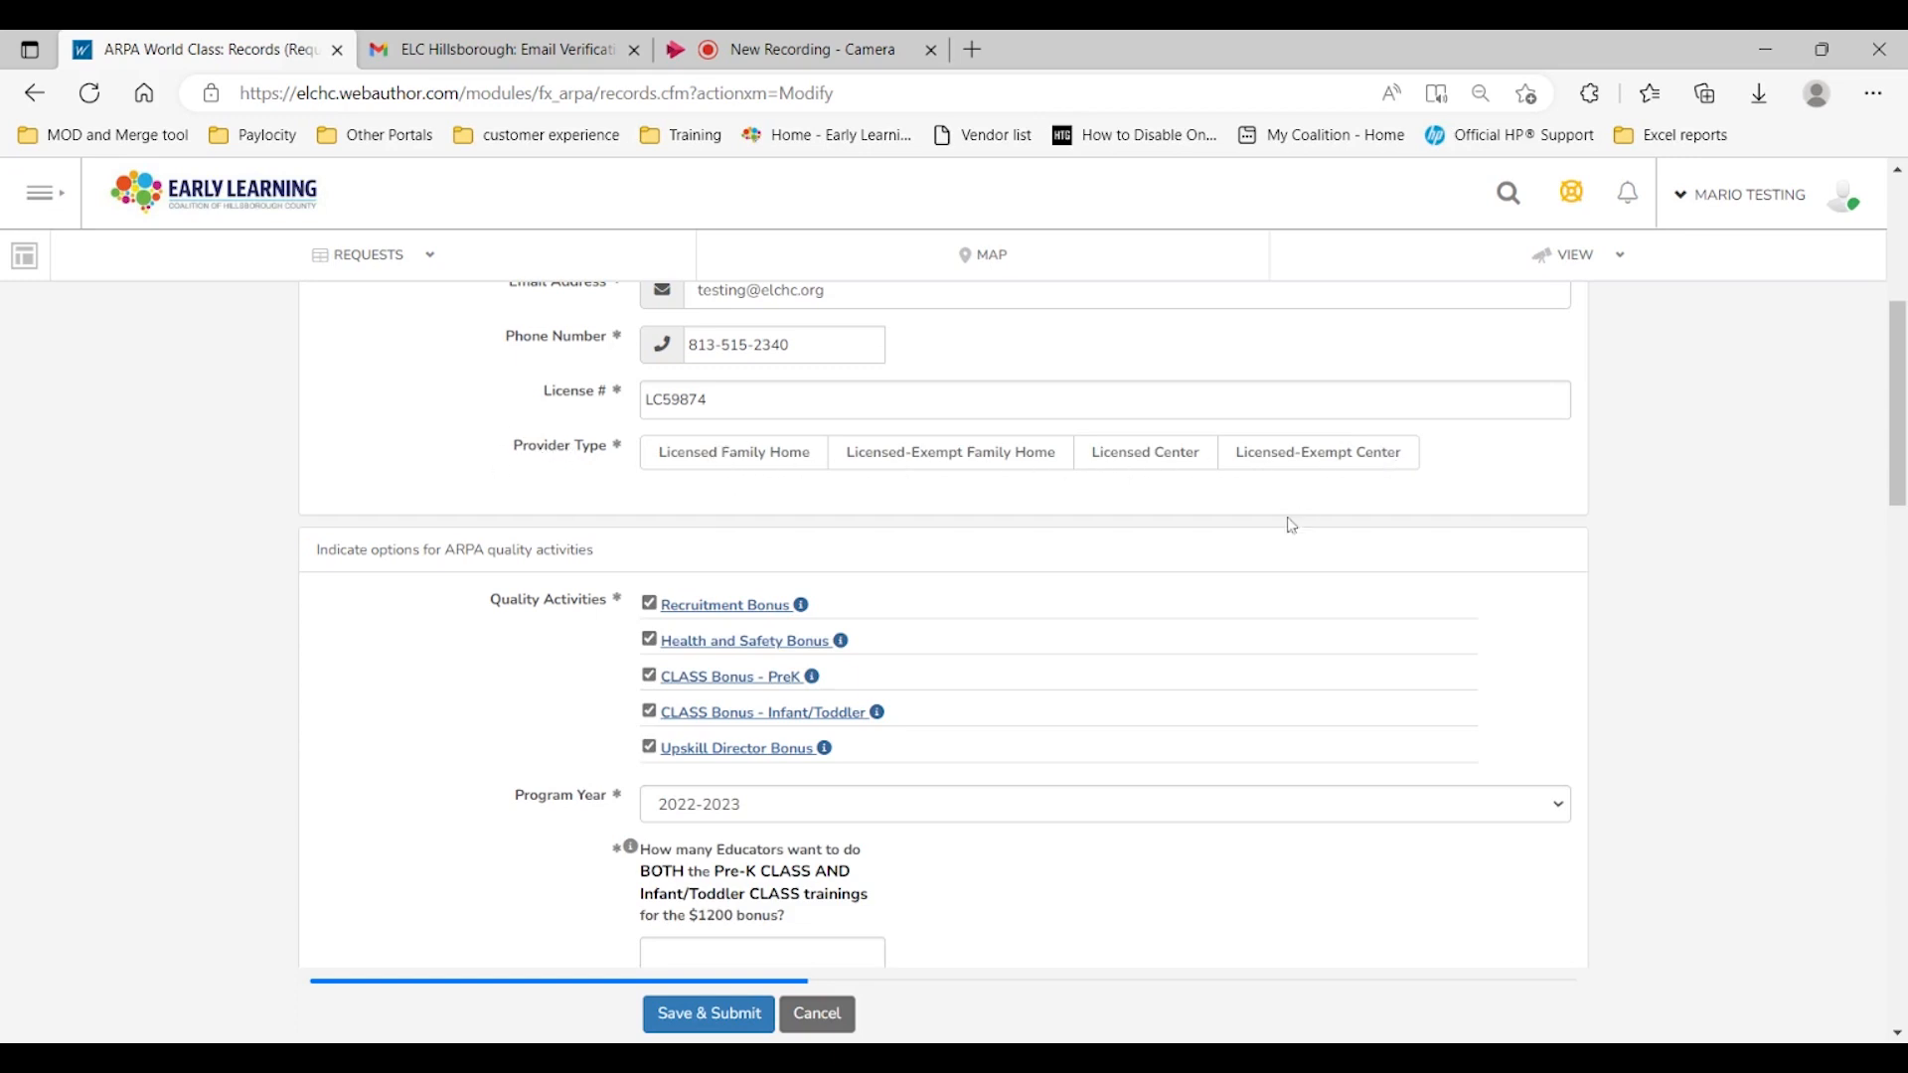
click(1122, 457)
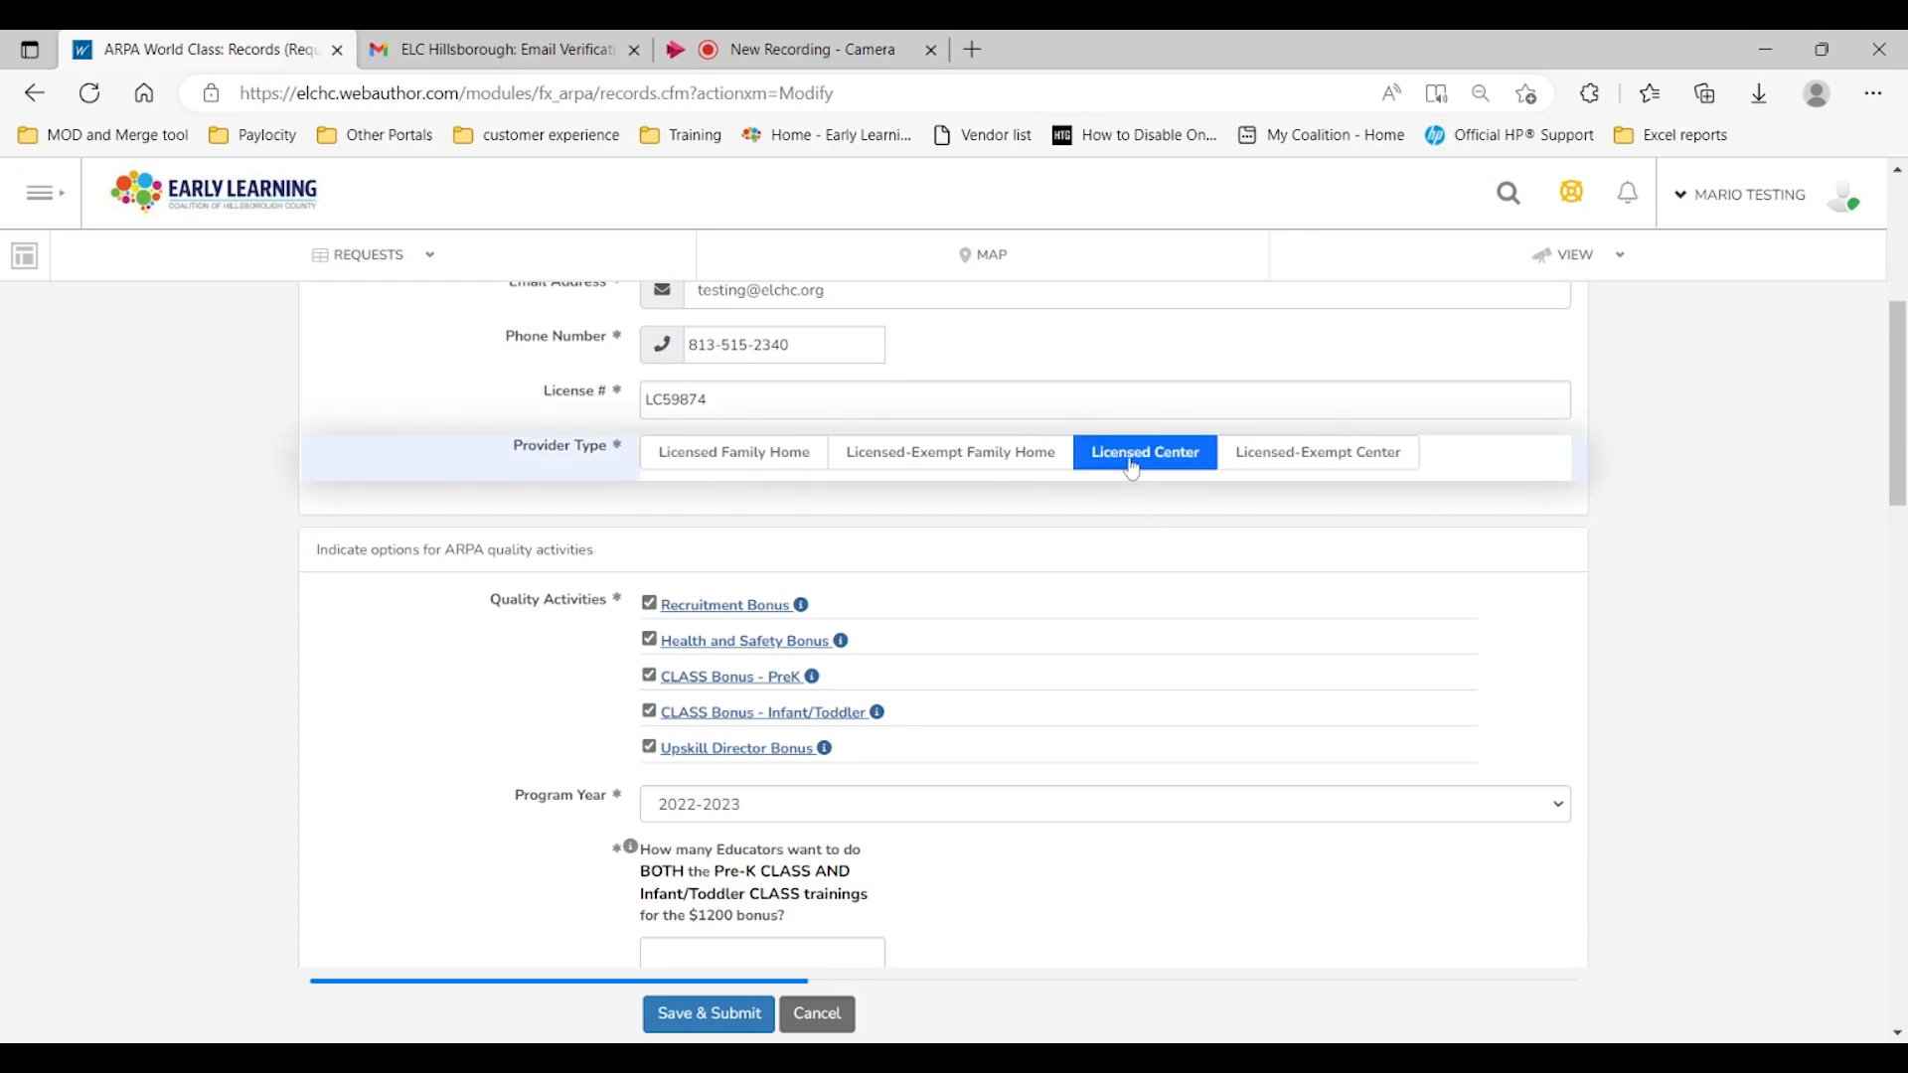
Step: Review the information tooltips for the CLASS bonus quality activities
scroll(874, 520, down, 1)
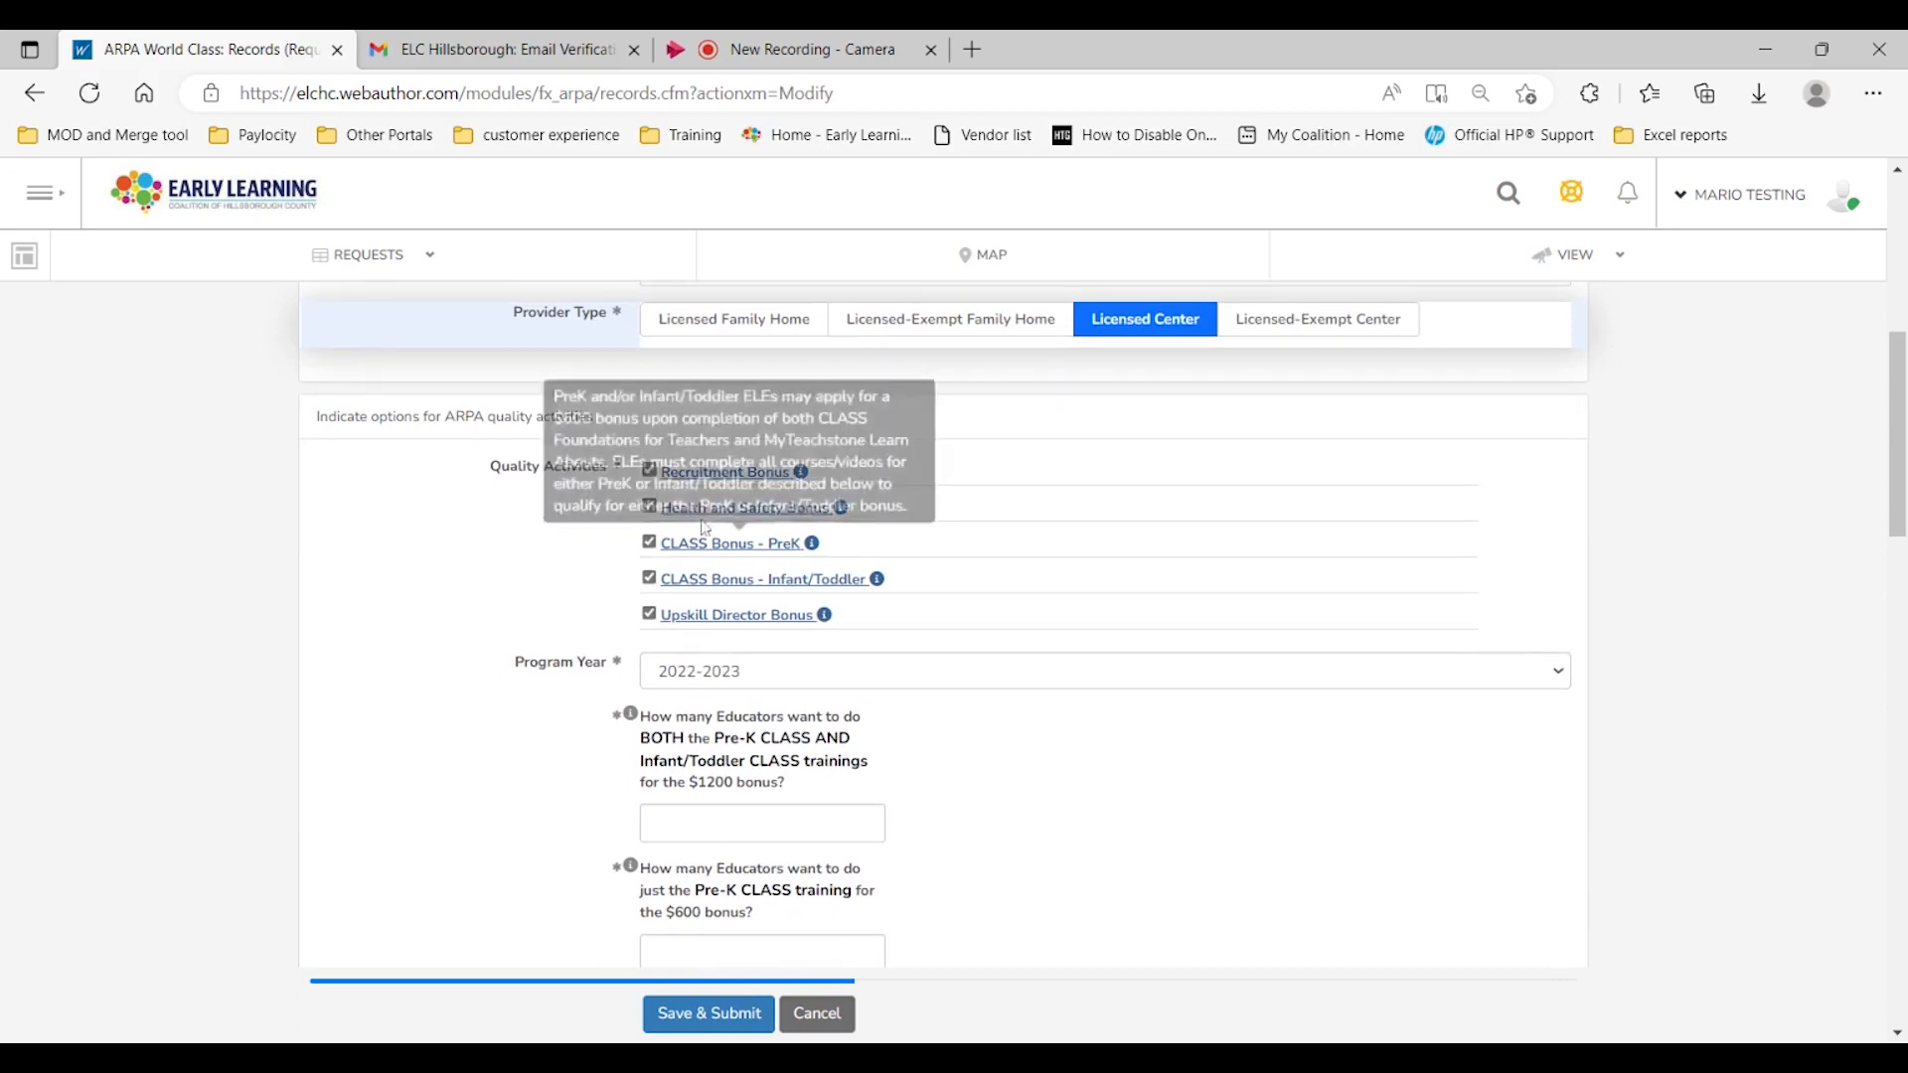
mouse_move(686, 532)
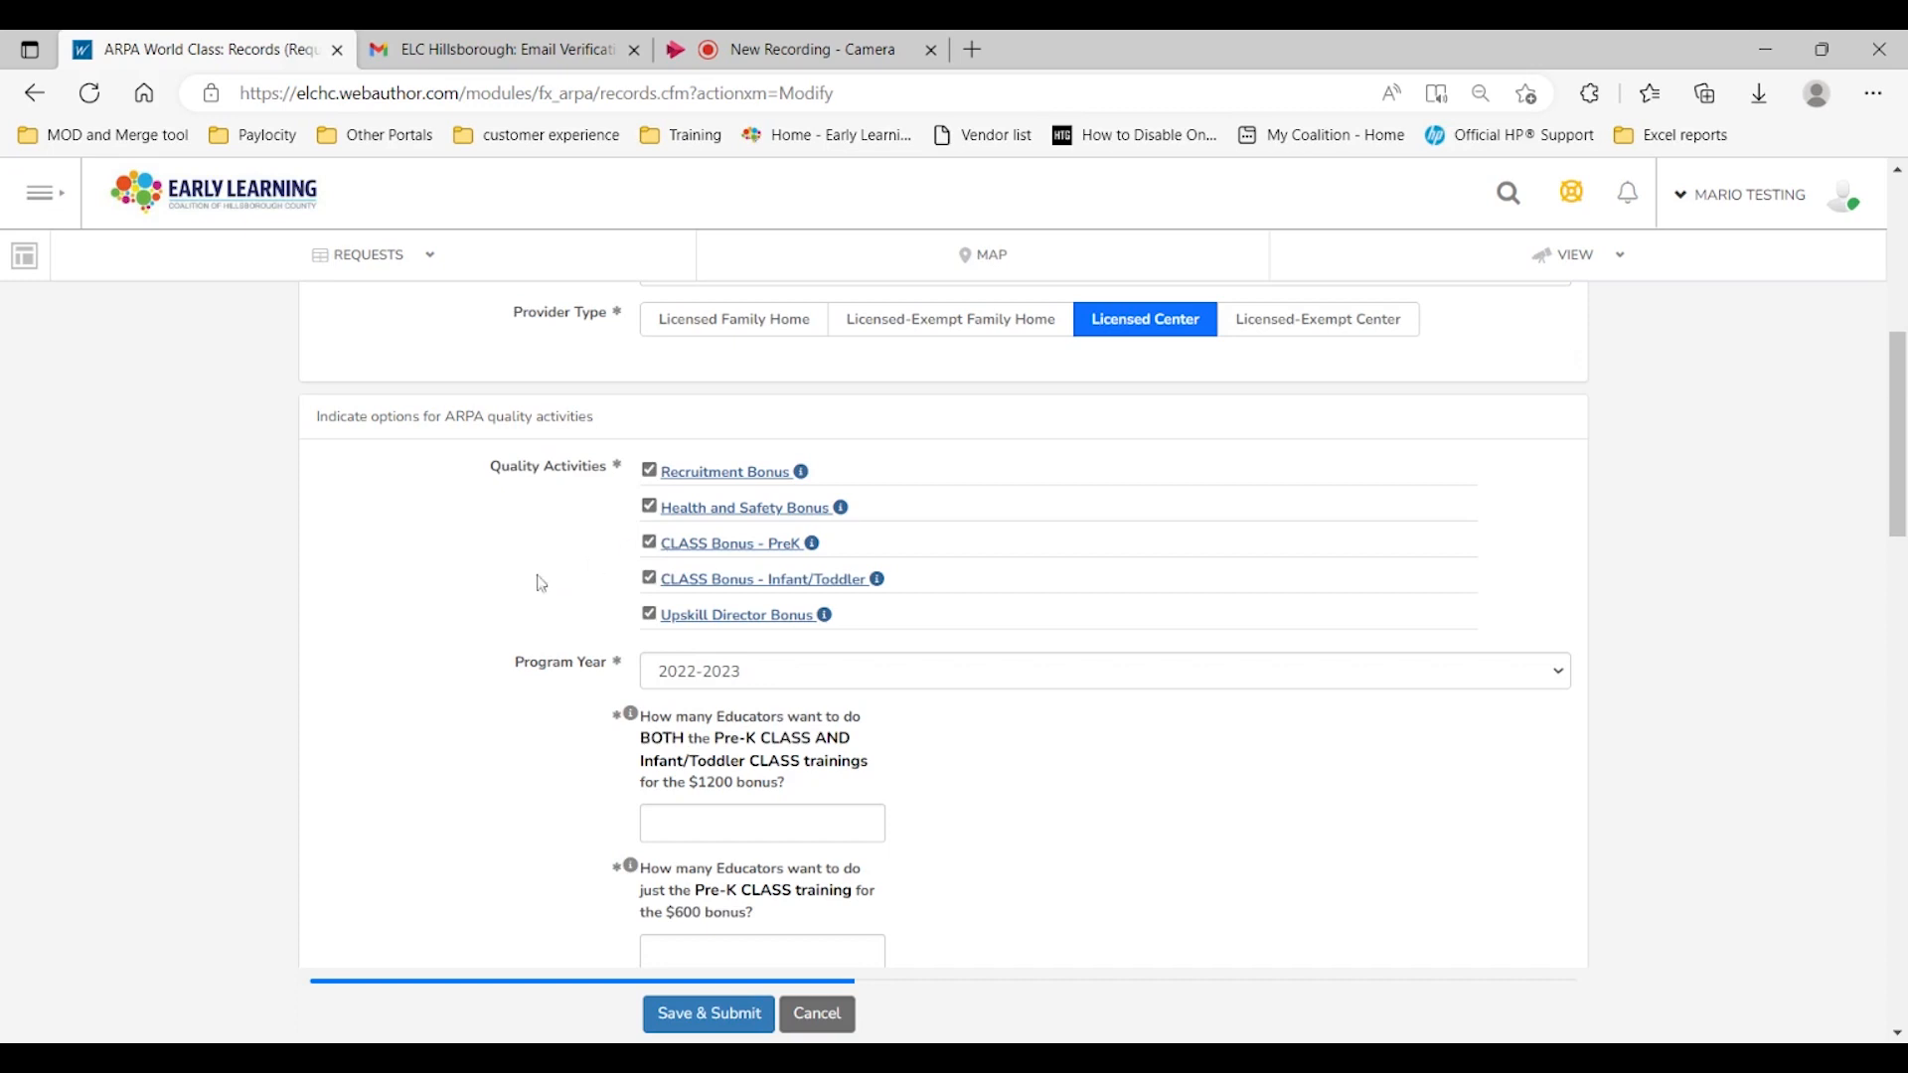
mouse_move(780, 543)
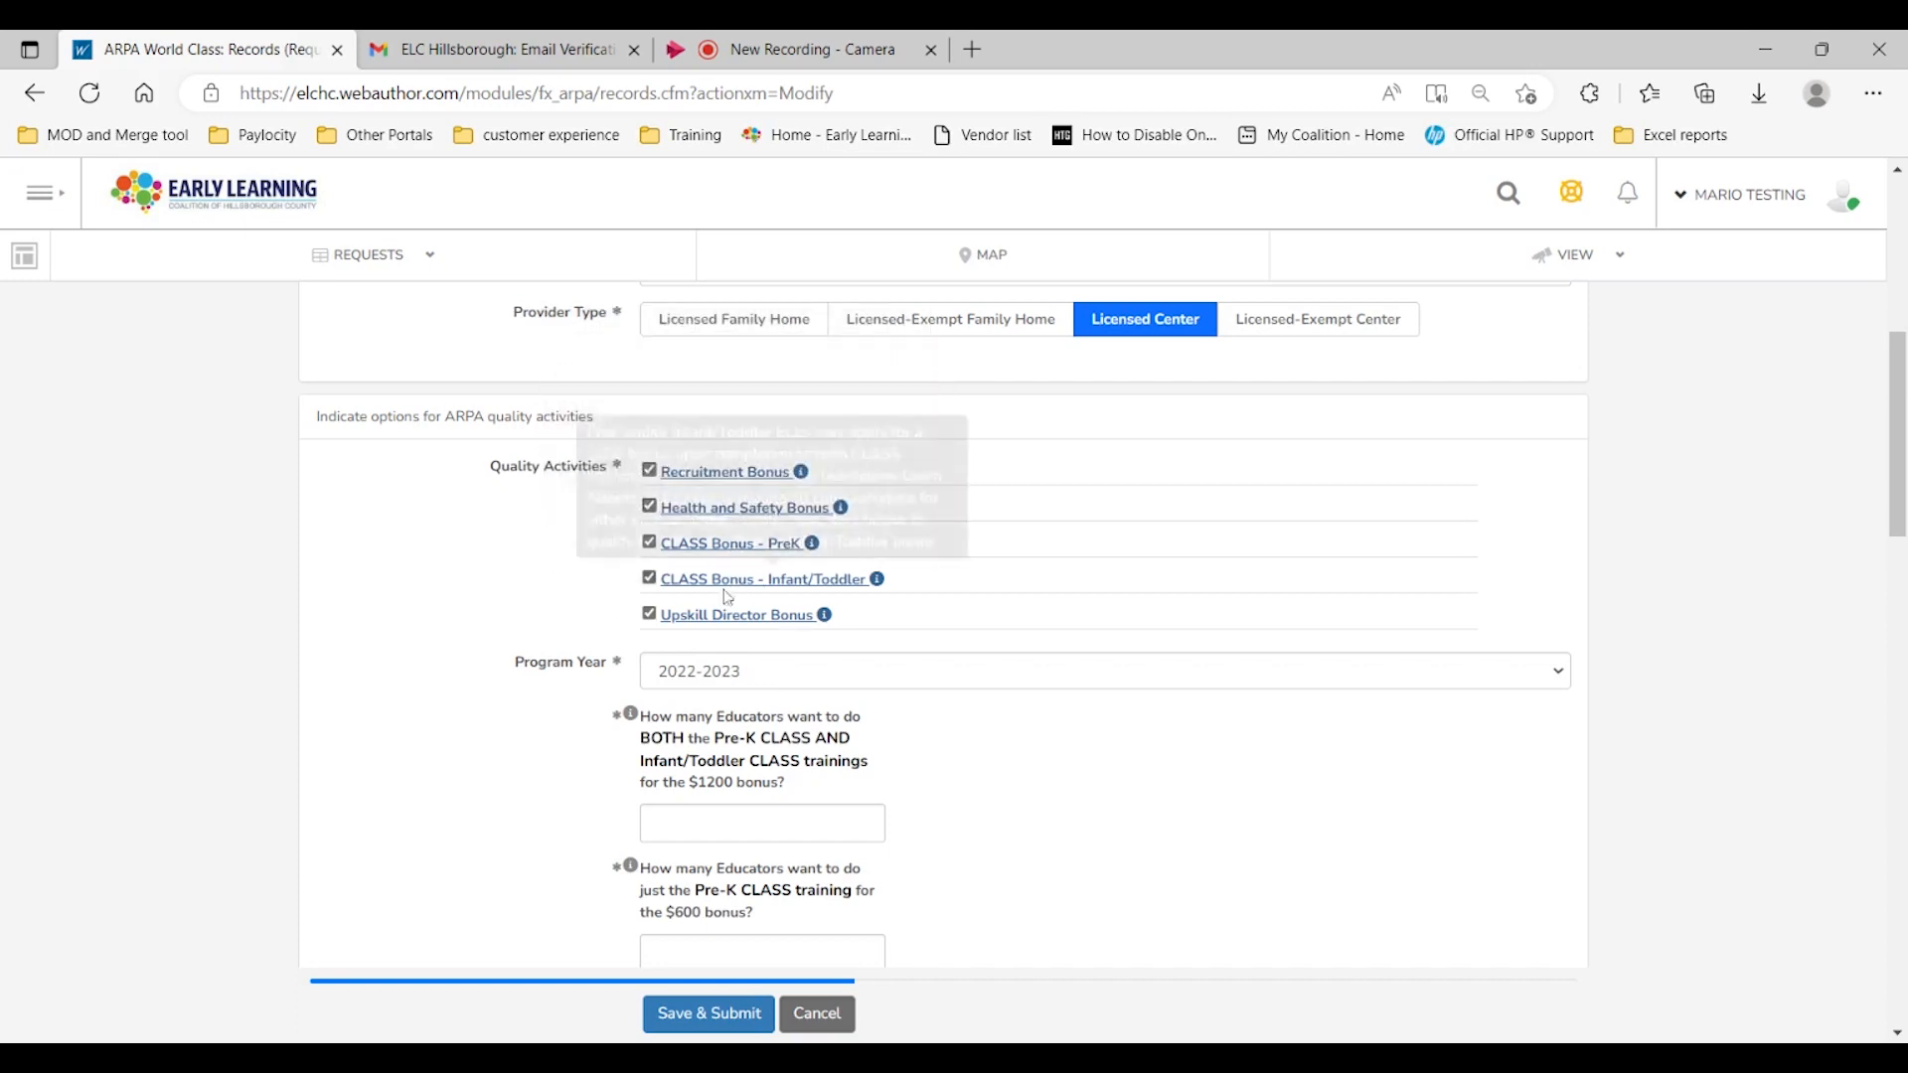
scroll(427, 683, down, 1)
scroll(414, 681, down, 1)
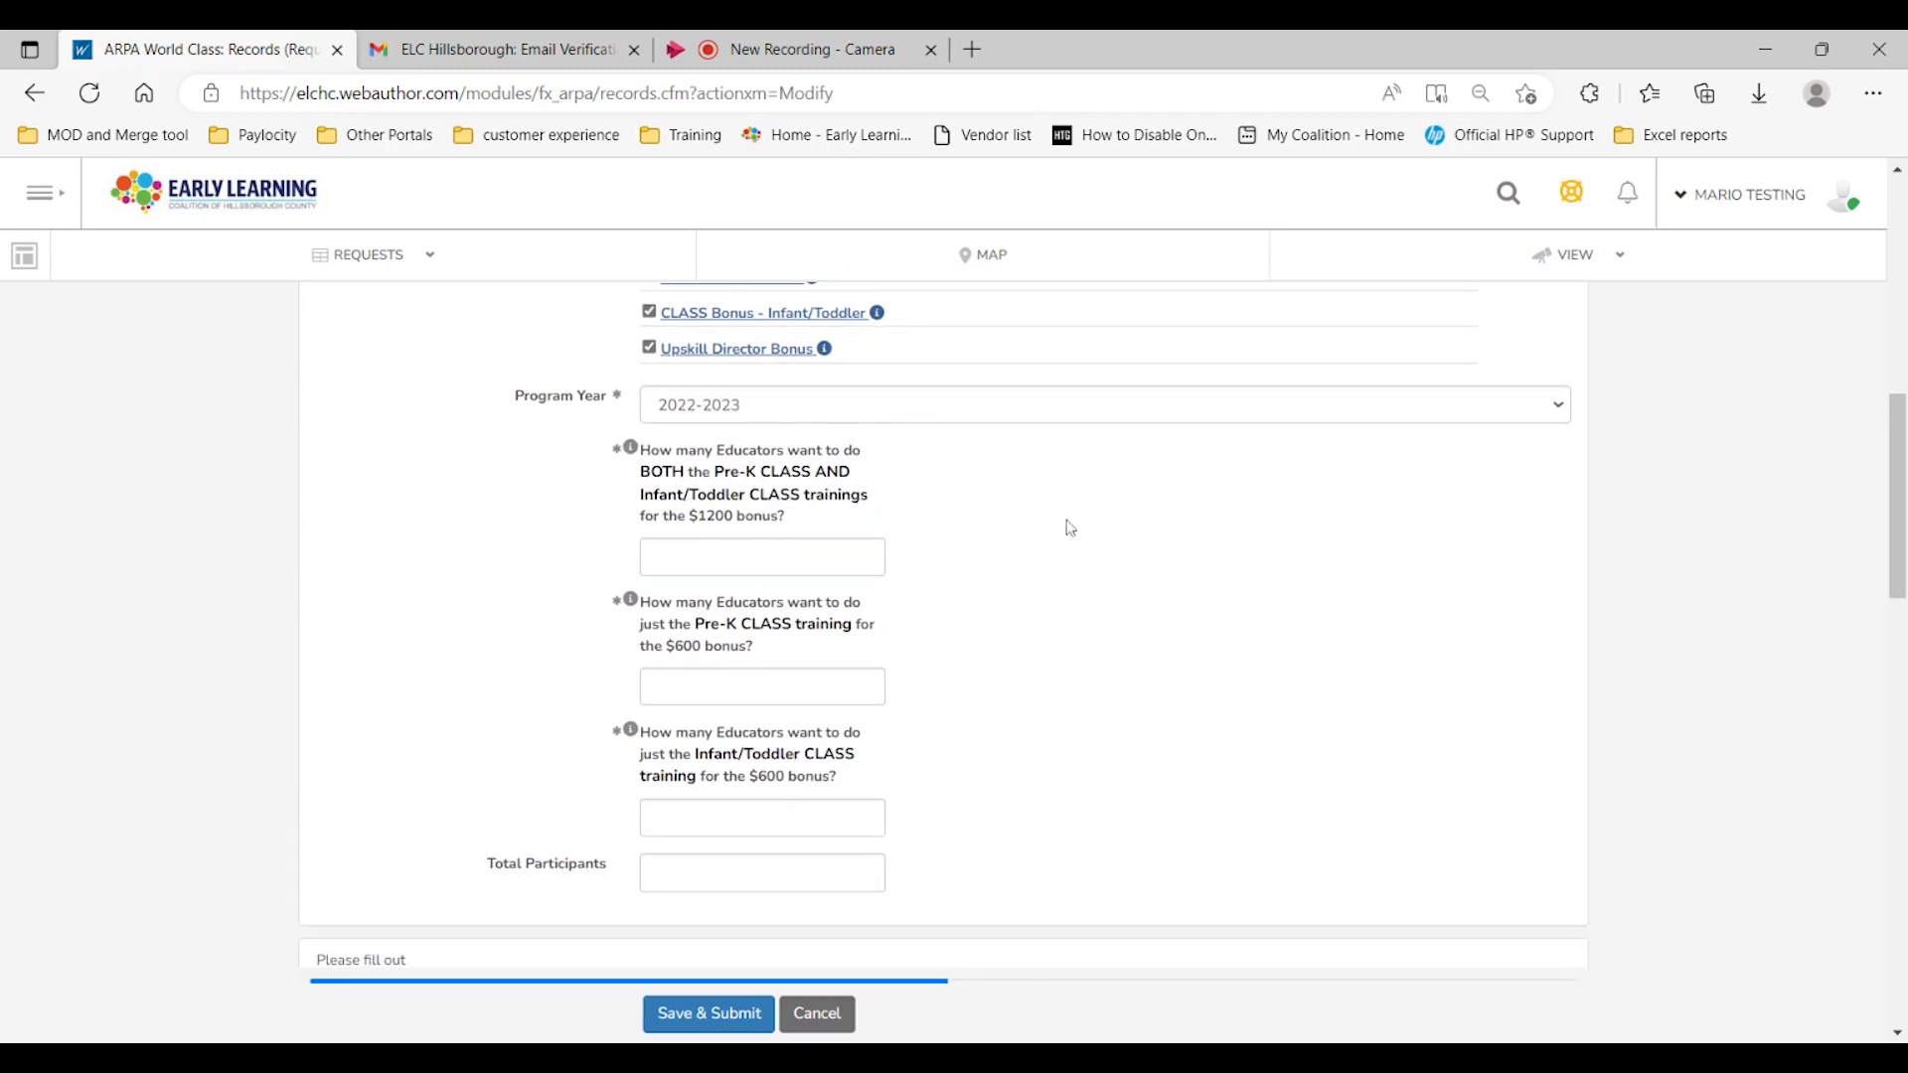
scroll(1043, 521, down, 1)
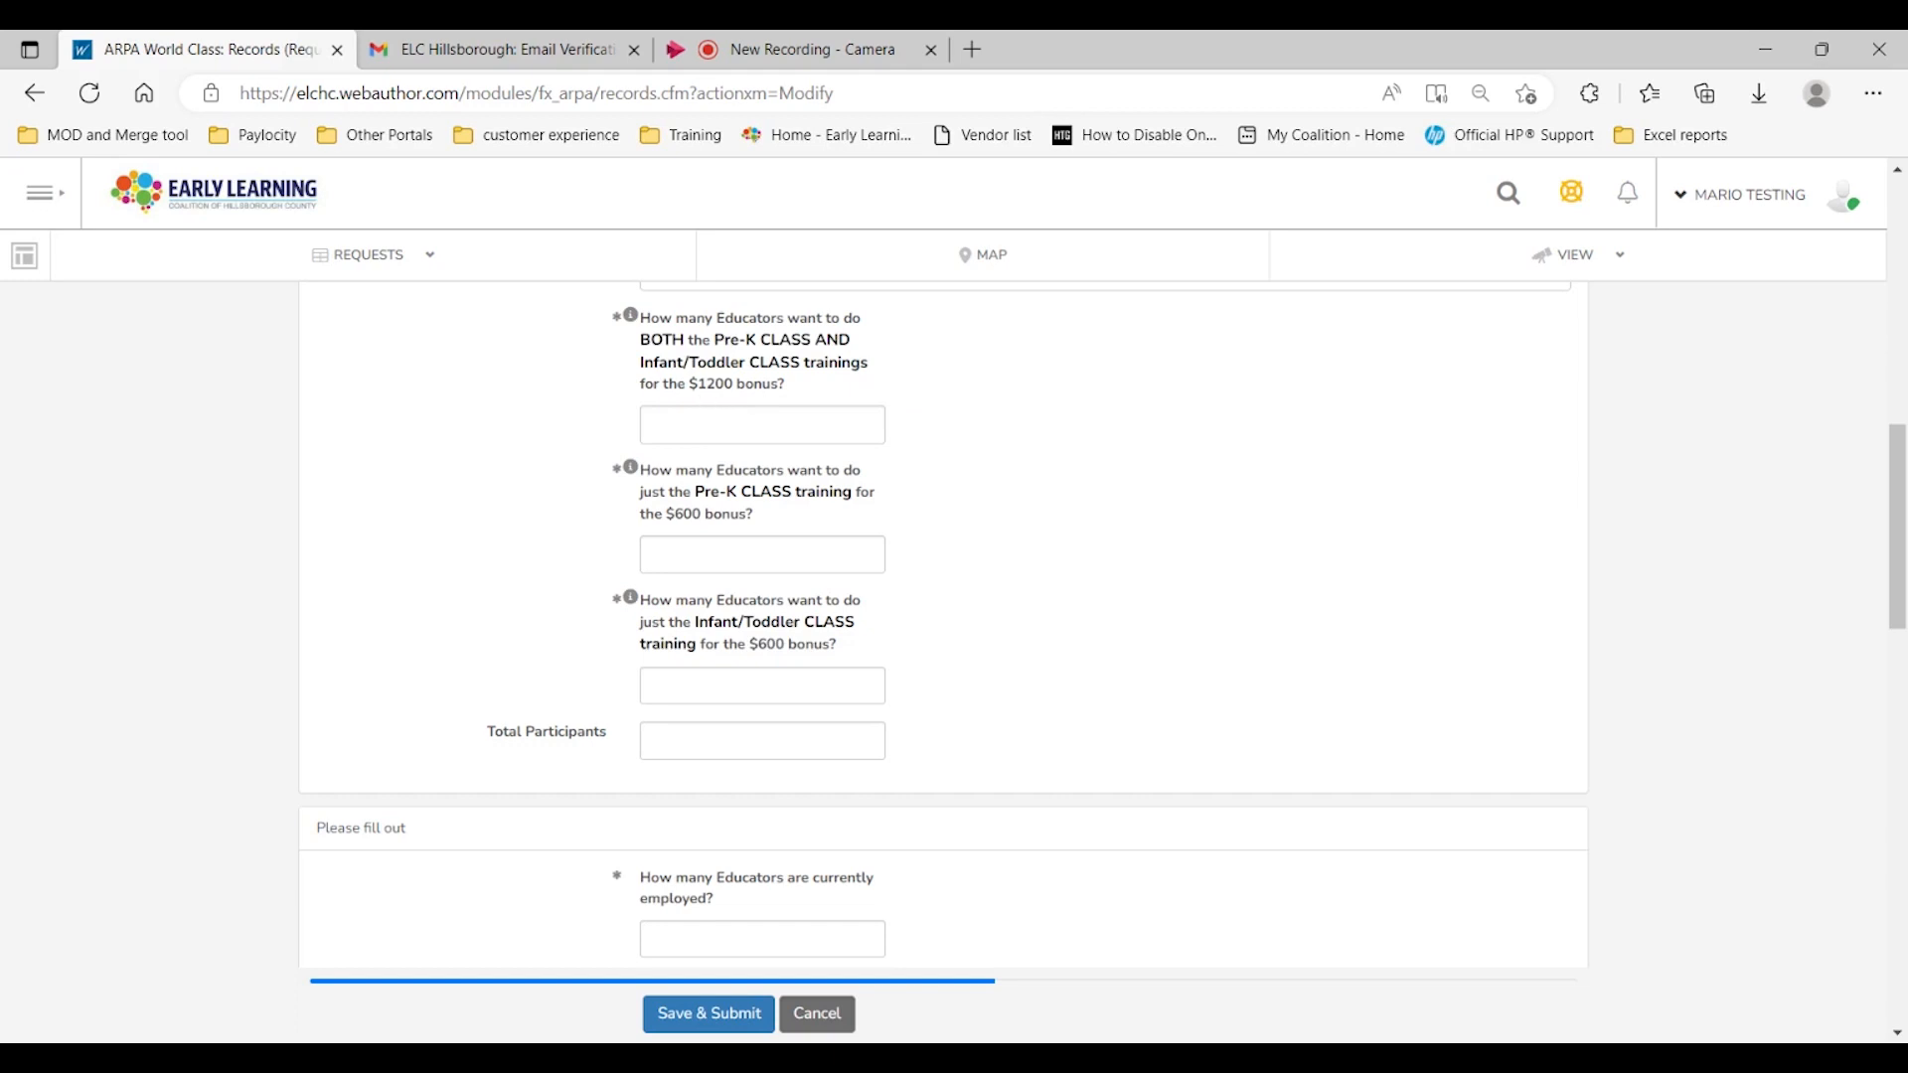
Step: Enter 2 educators for both the Pre-K and Infant/Toddler CLASS trainings ($1200 bonus)
drag(686, 385, 797, 379)
click(797, 379)
click(880, 426)
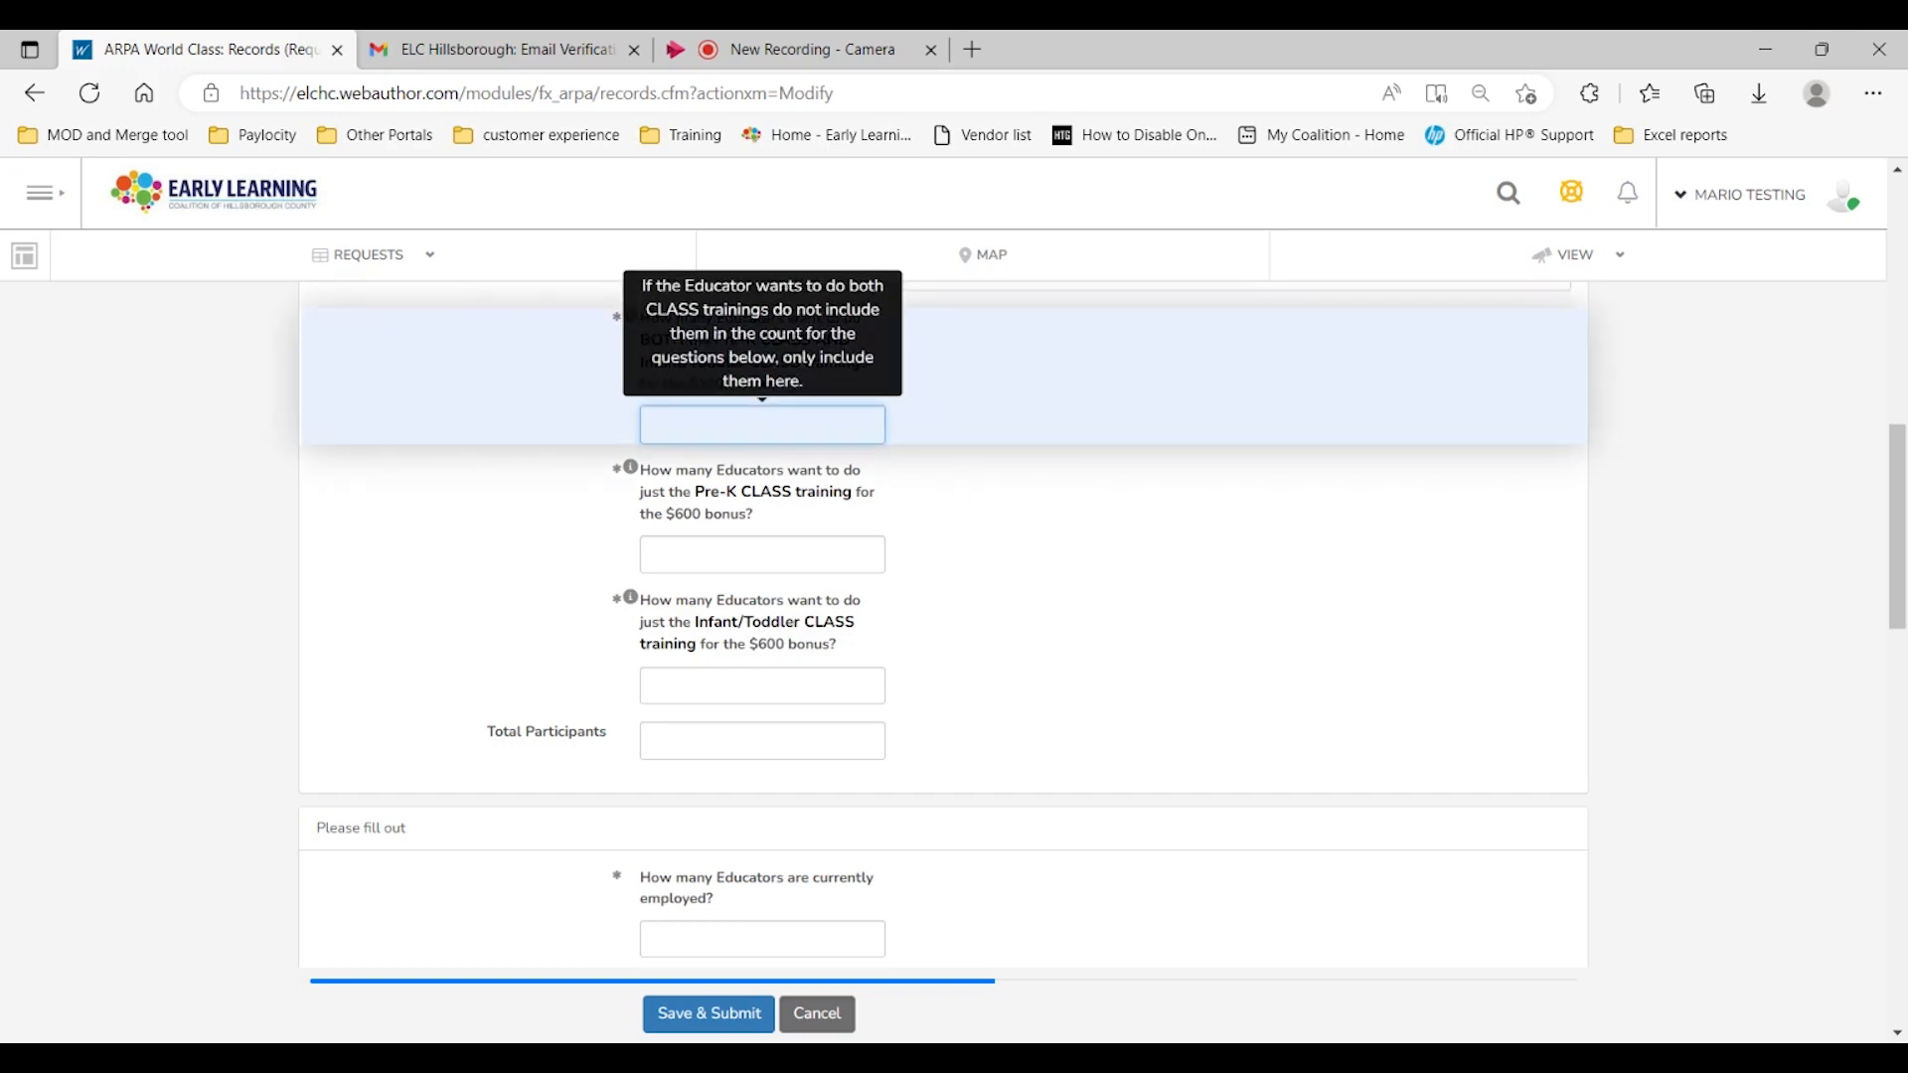
text(2)
click(1185, 597)
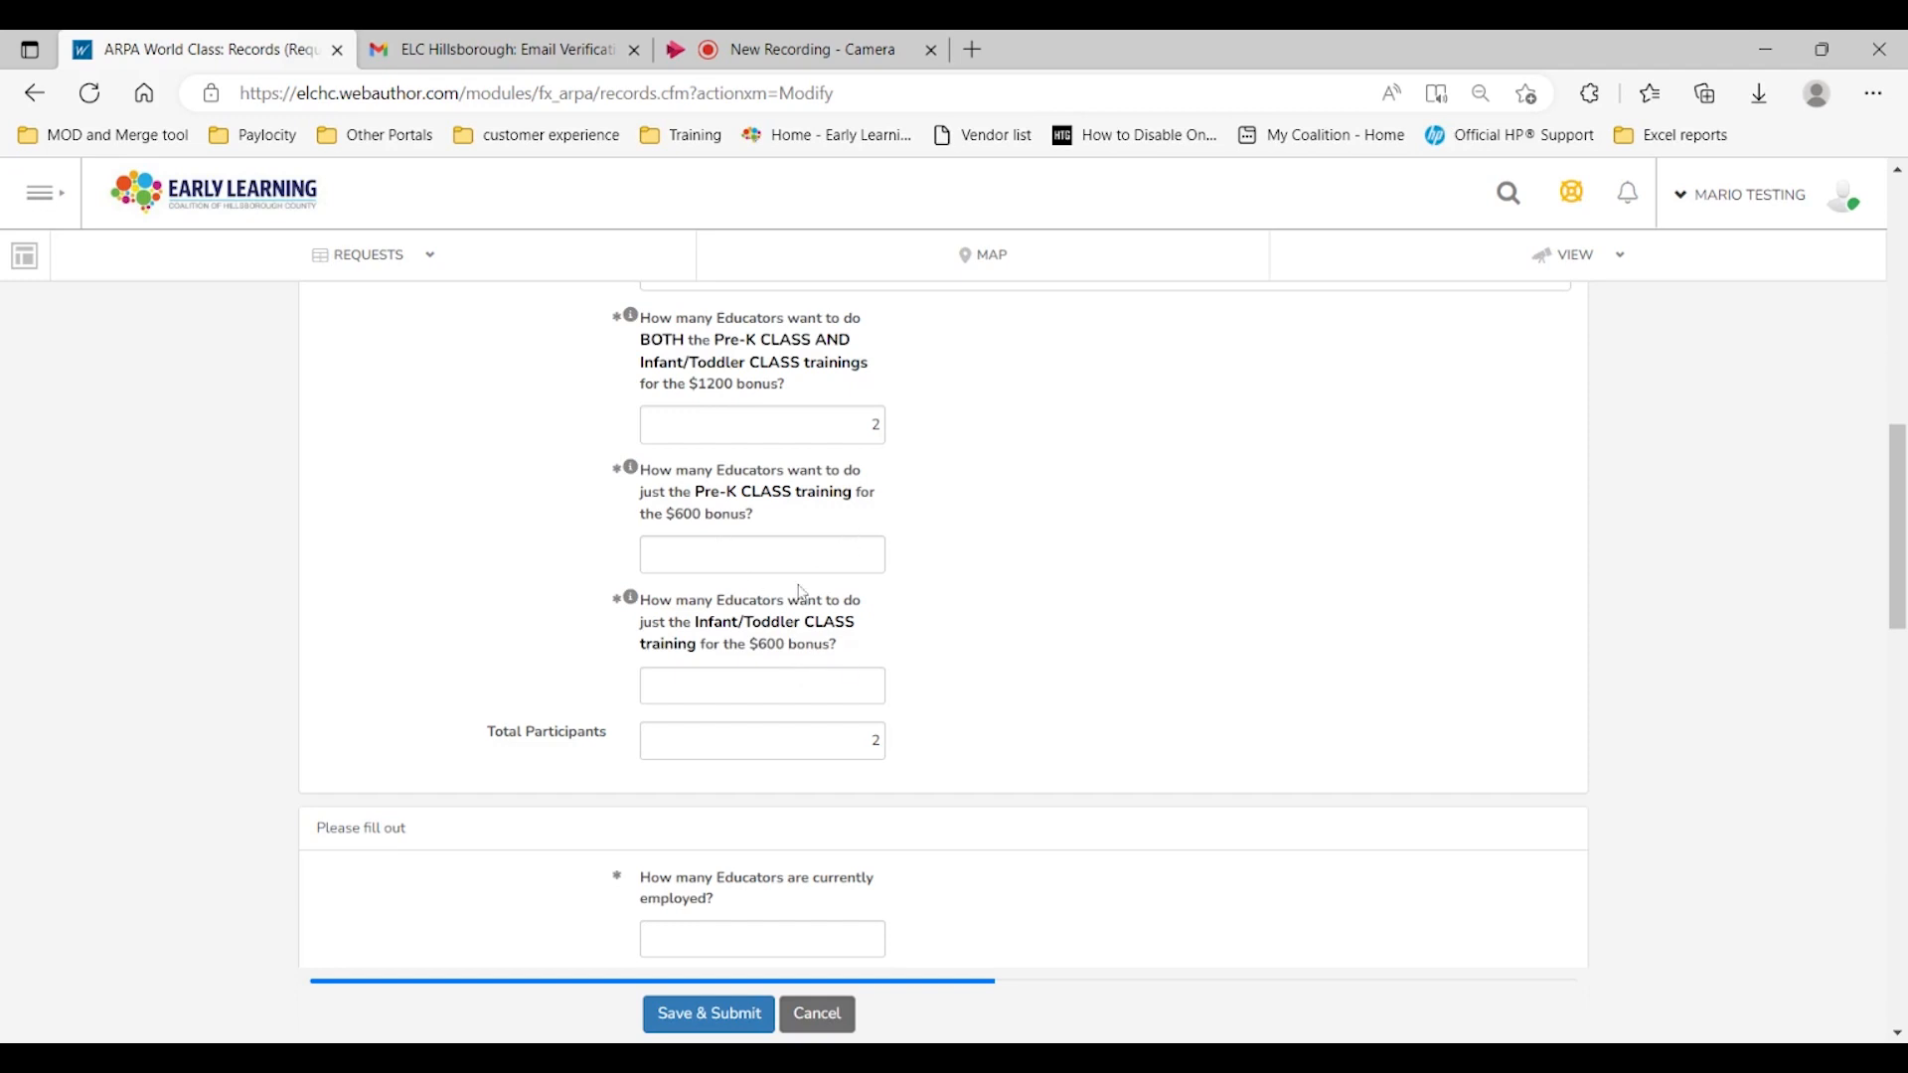
Step: Enter 1 educator for just the Pre-K CLASS training ($600 bonus)
click(863, 566)
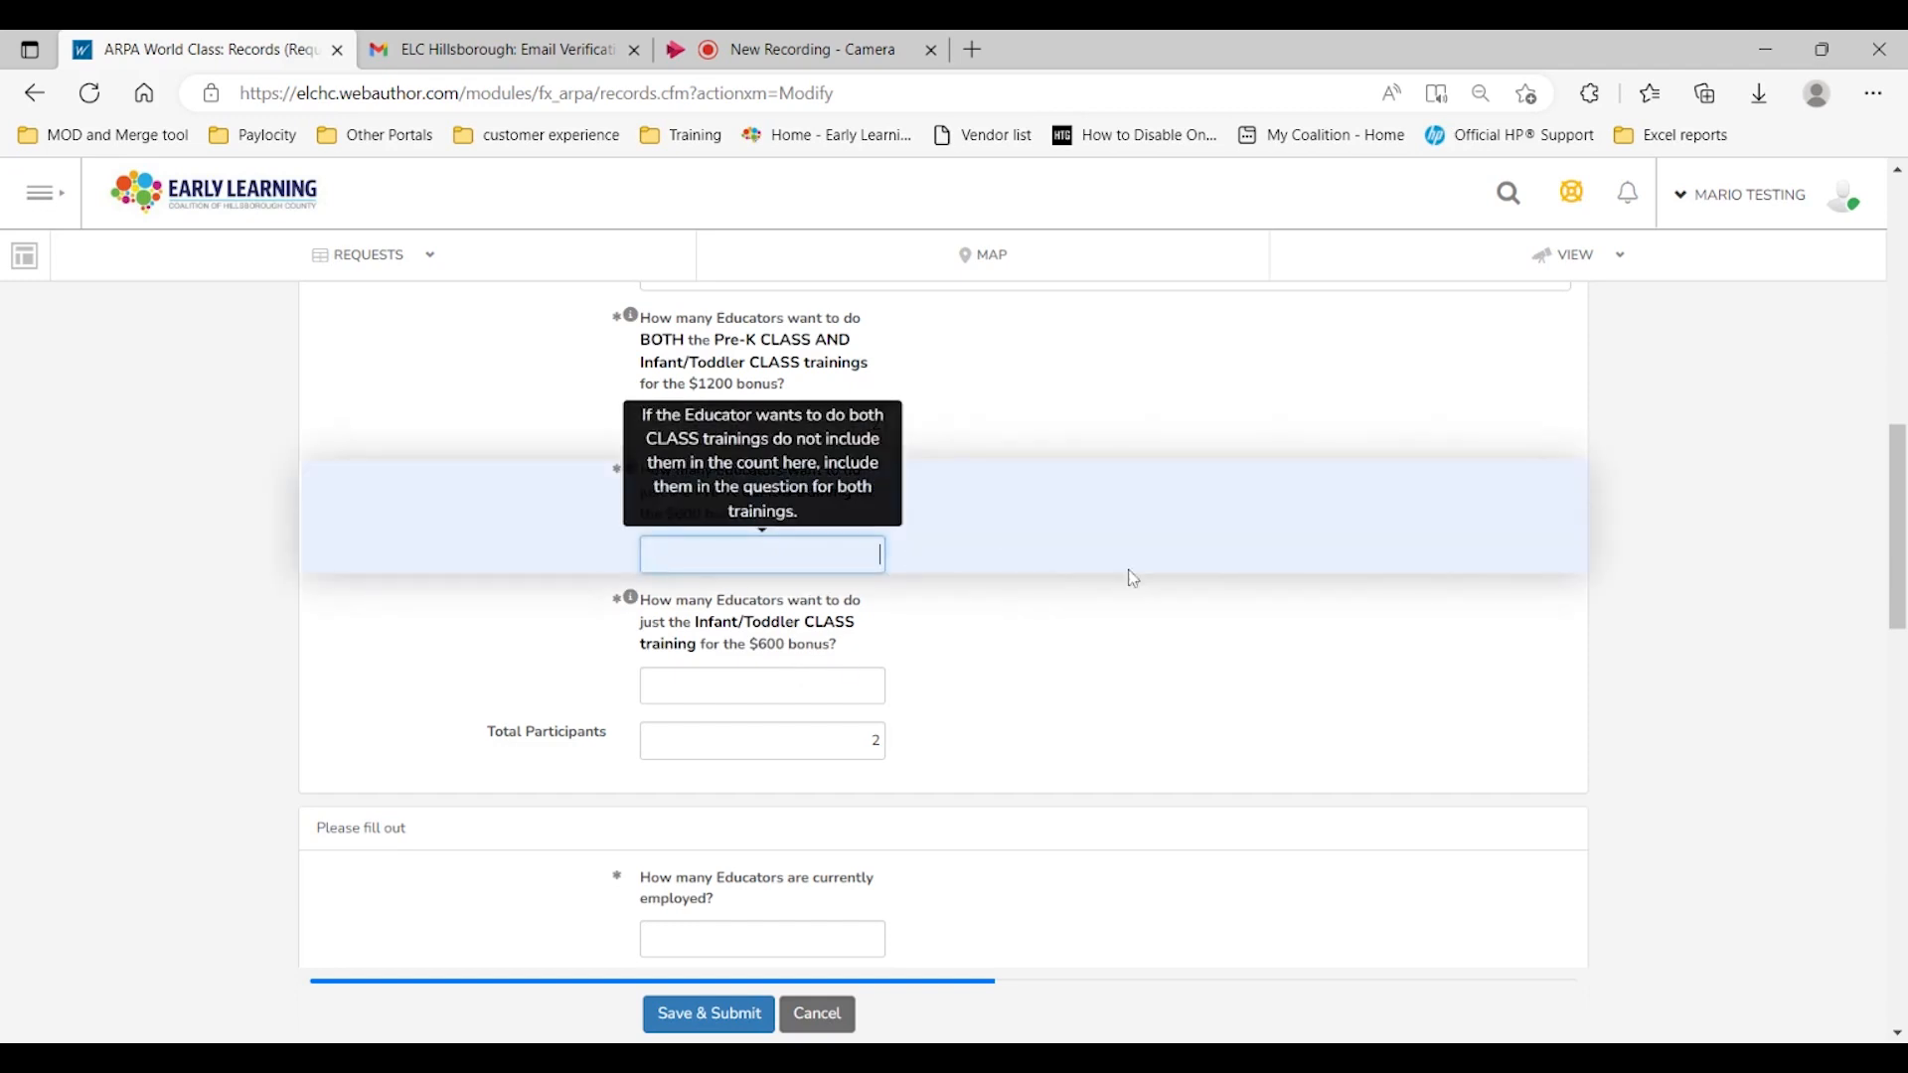
click(1118, 717)
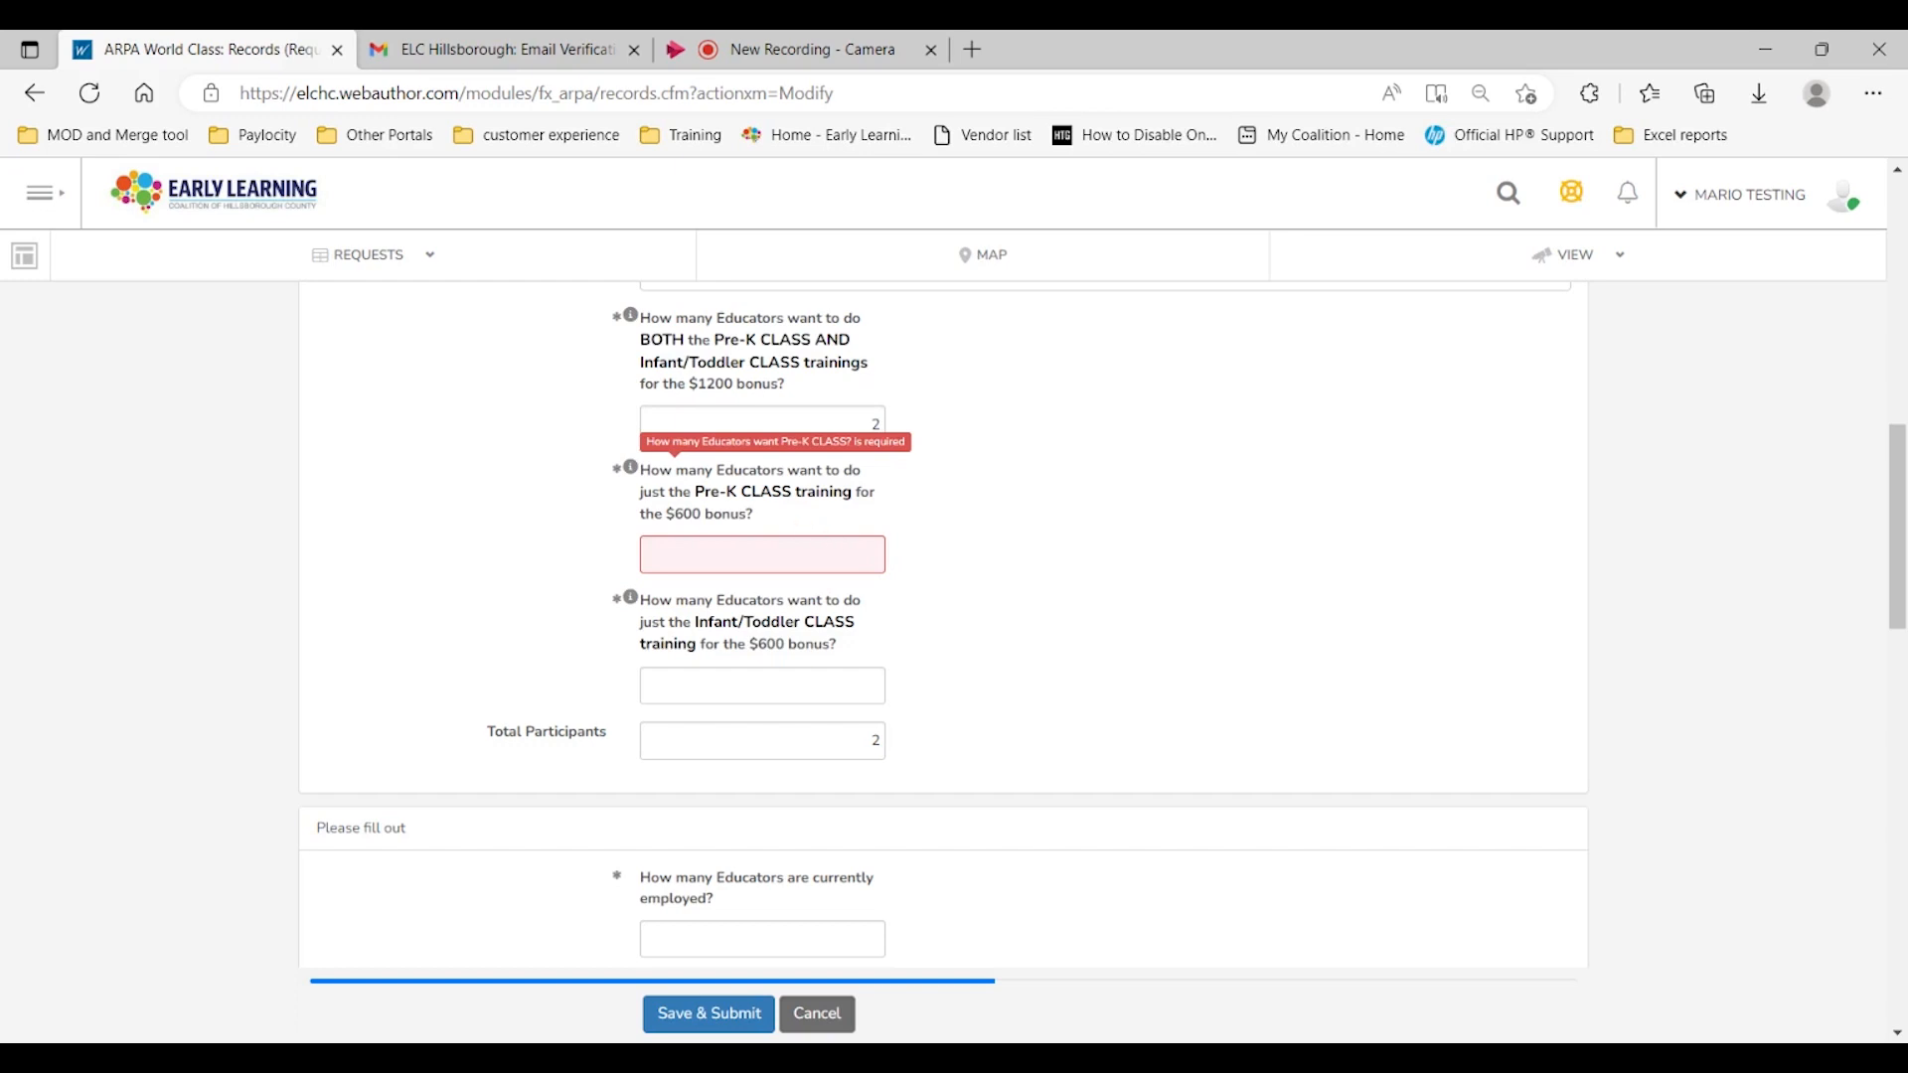
click(920, 557)
text(1)
click(1027, 658)
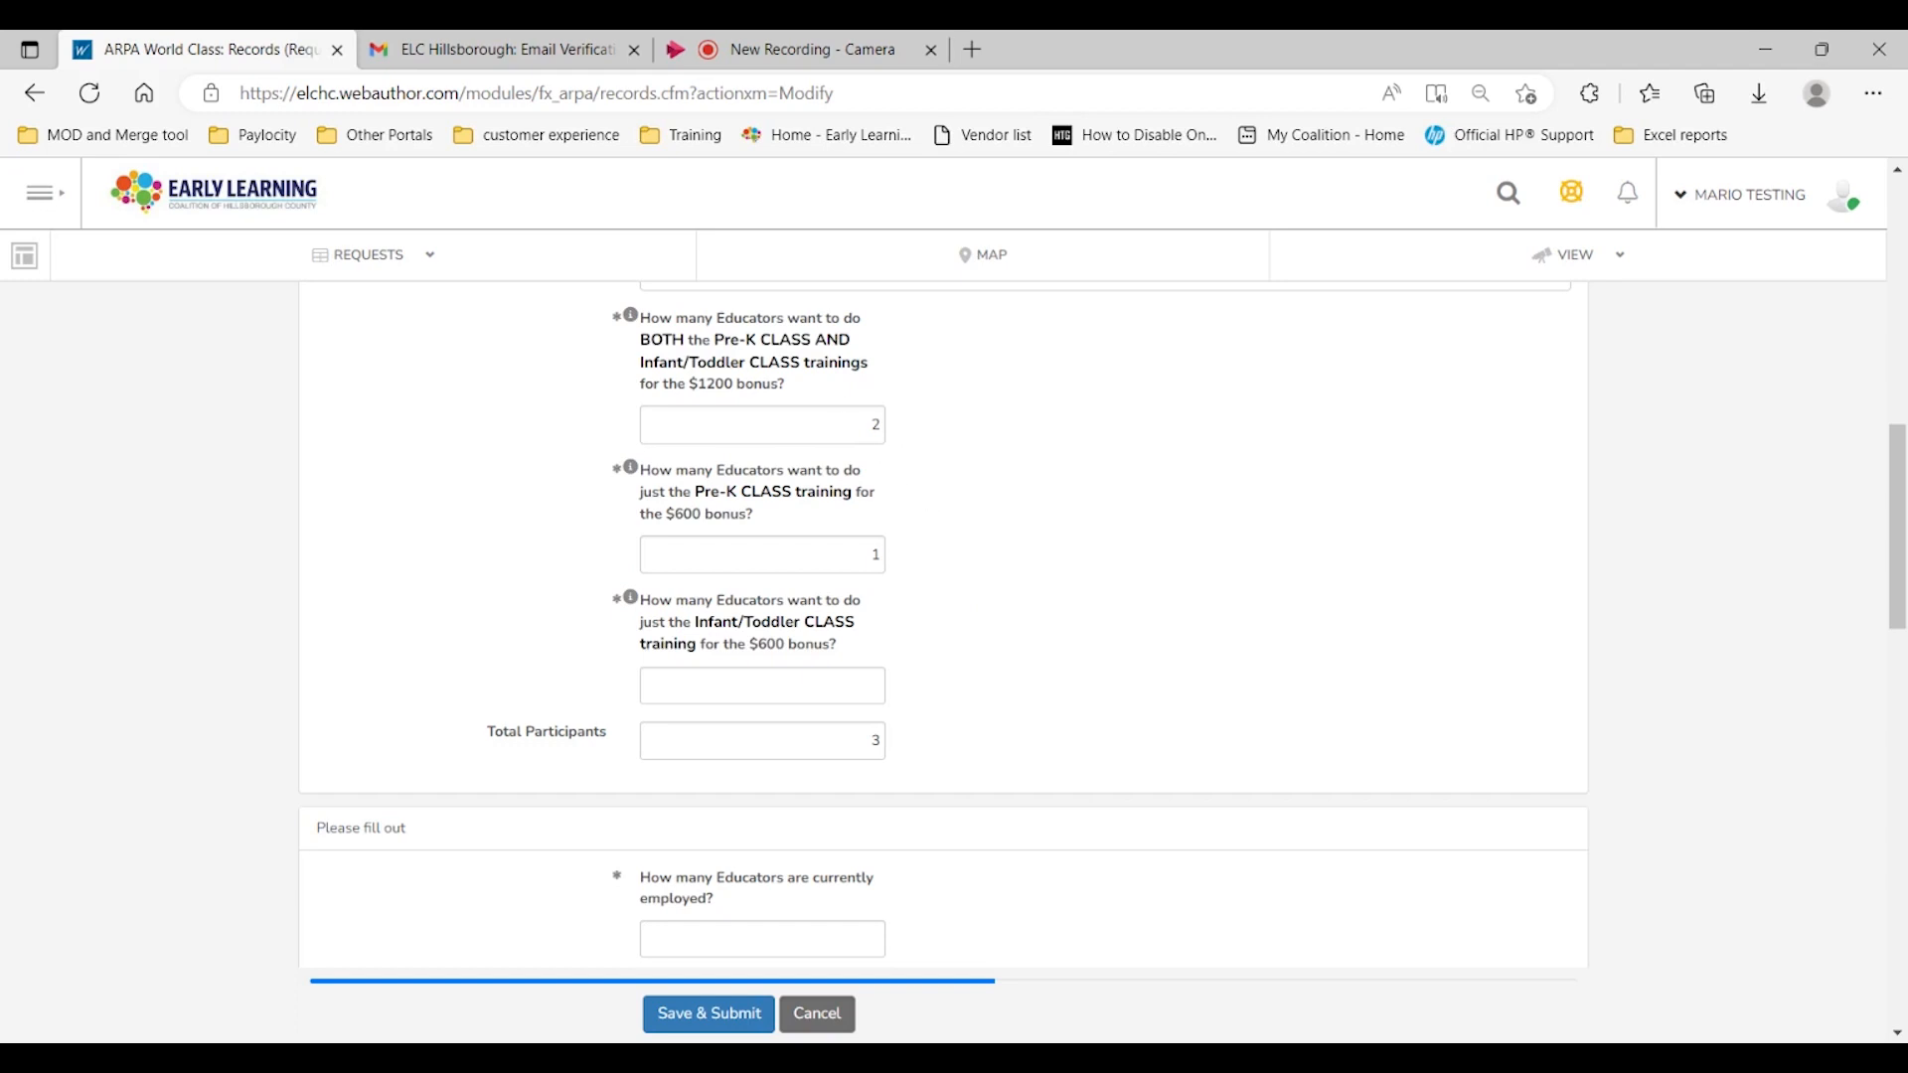
Step: Enter 1 educator for just the Infant/Toddler CLASS training ($600 bonus)
scroll(839, 682, down, 1)
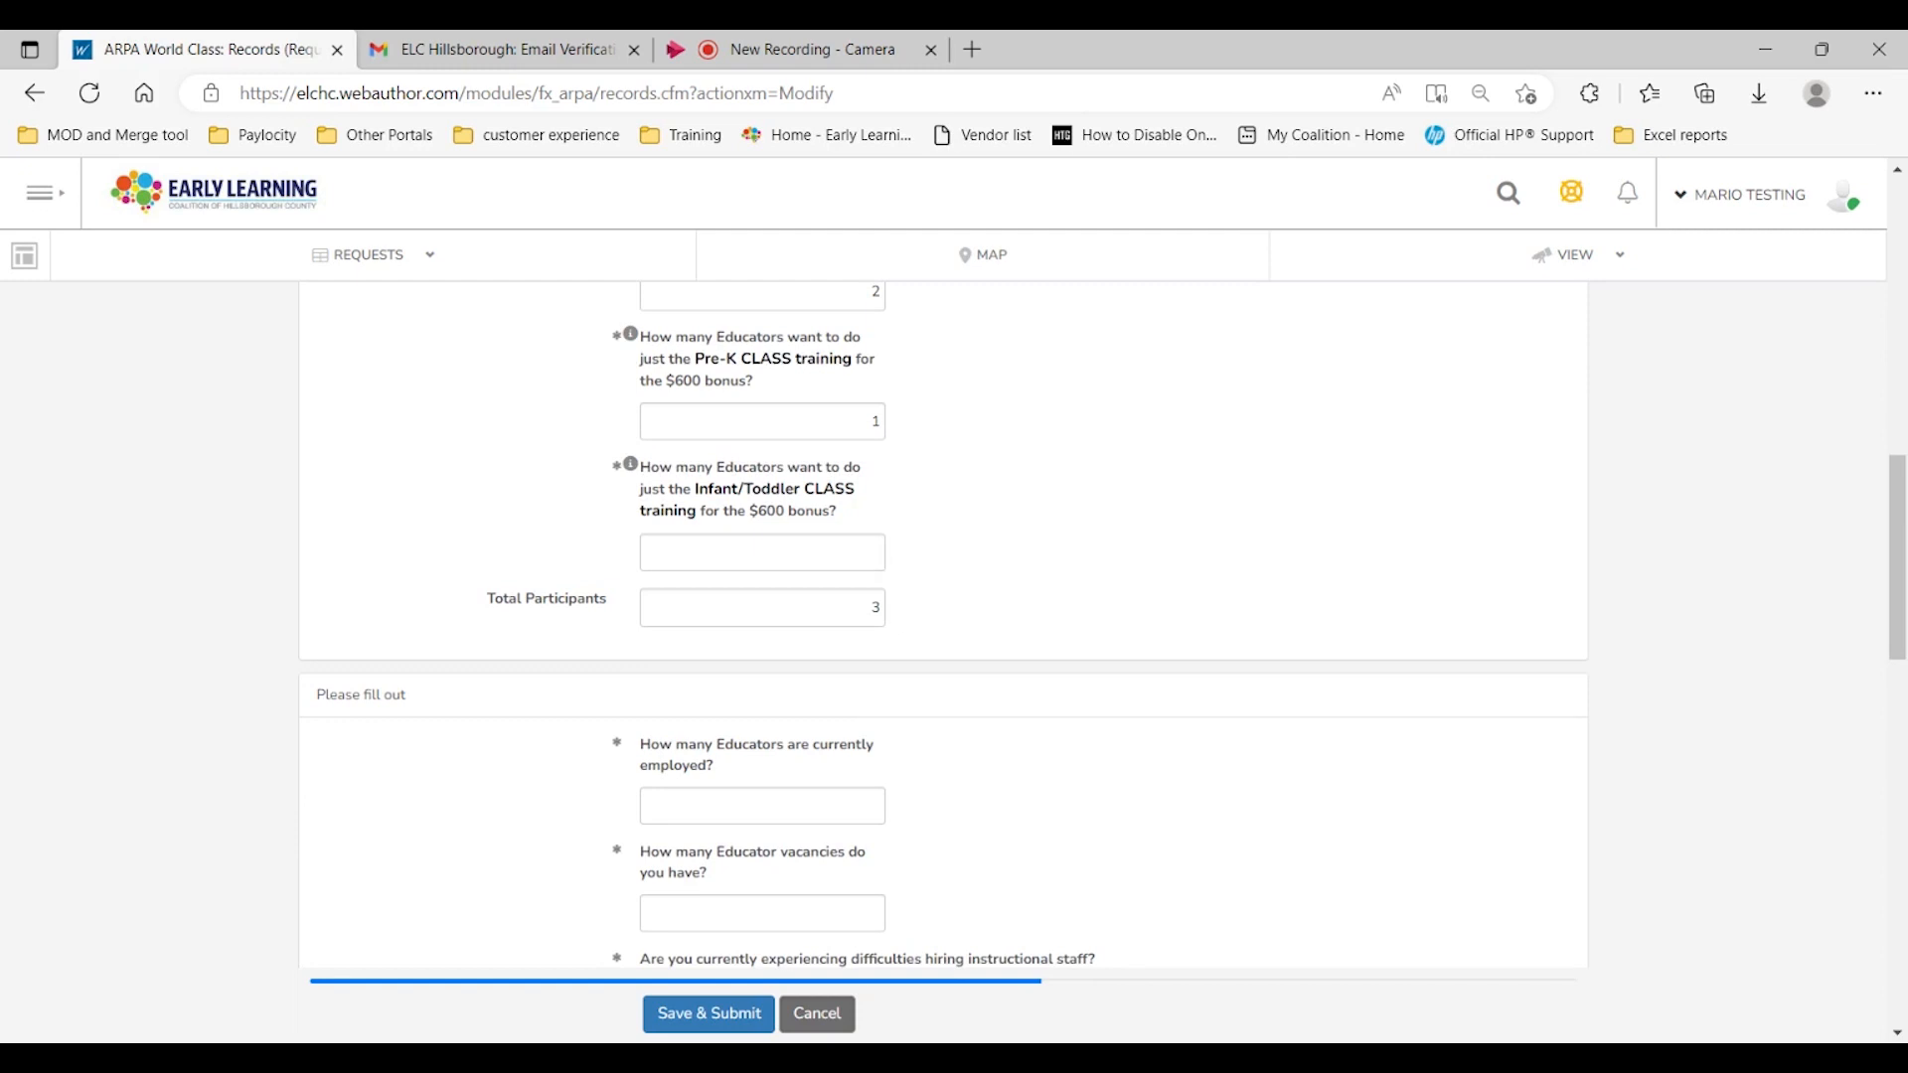
click(849, 554)
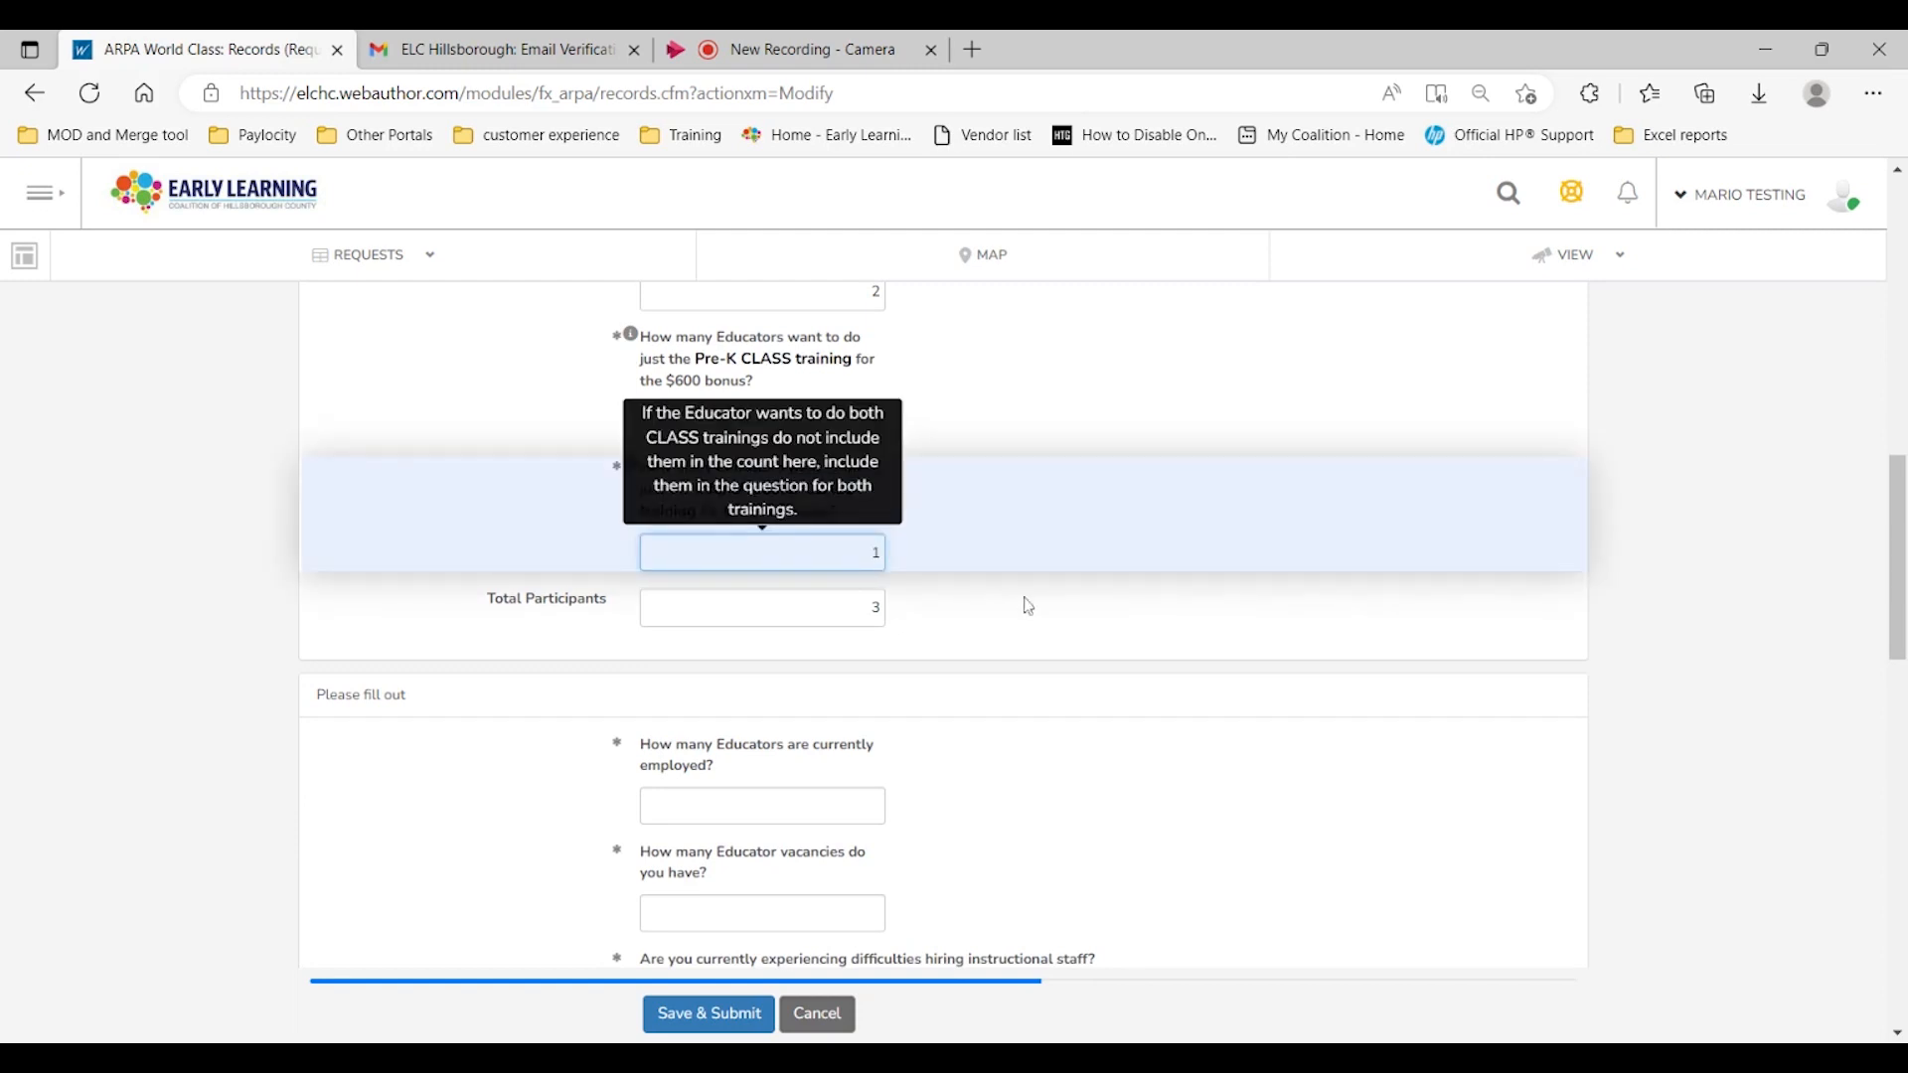
click(1109, 618)
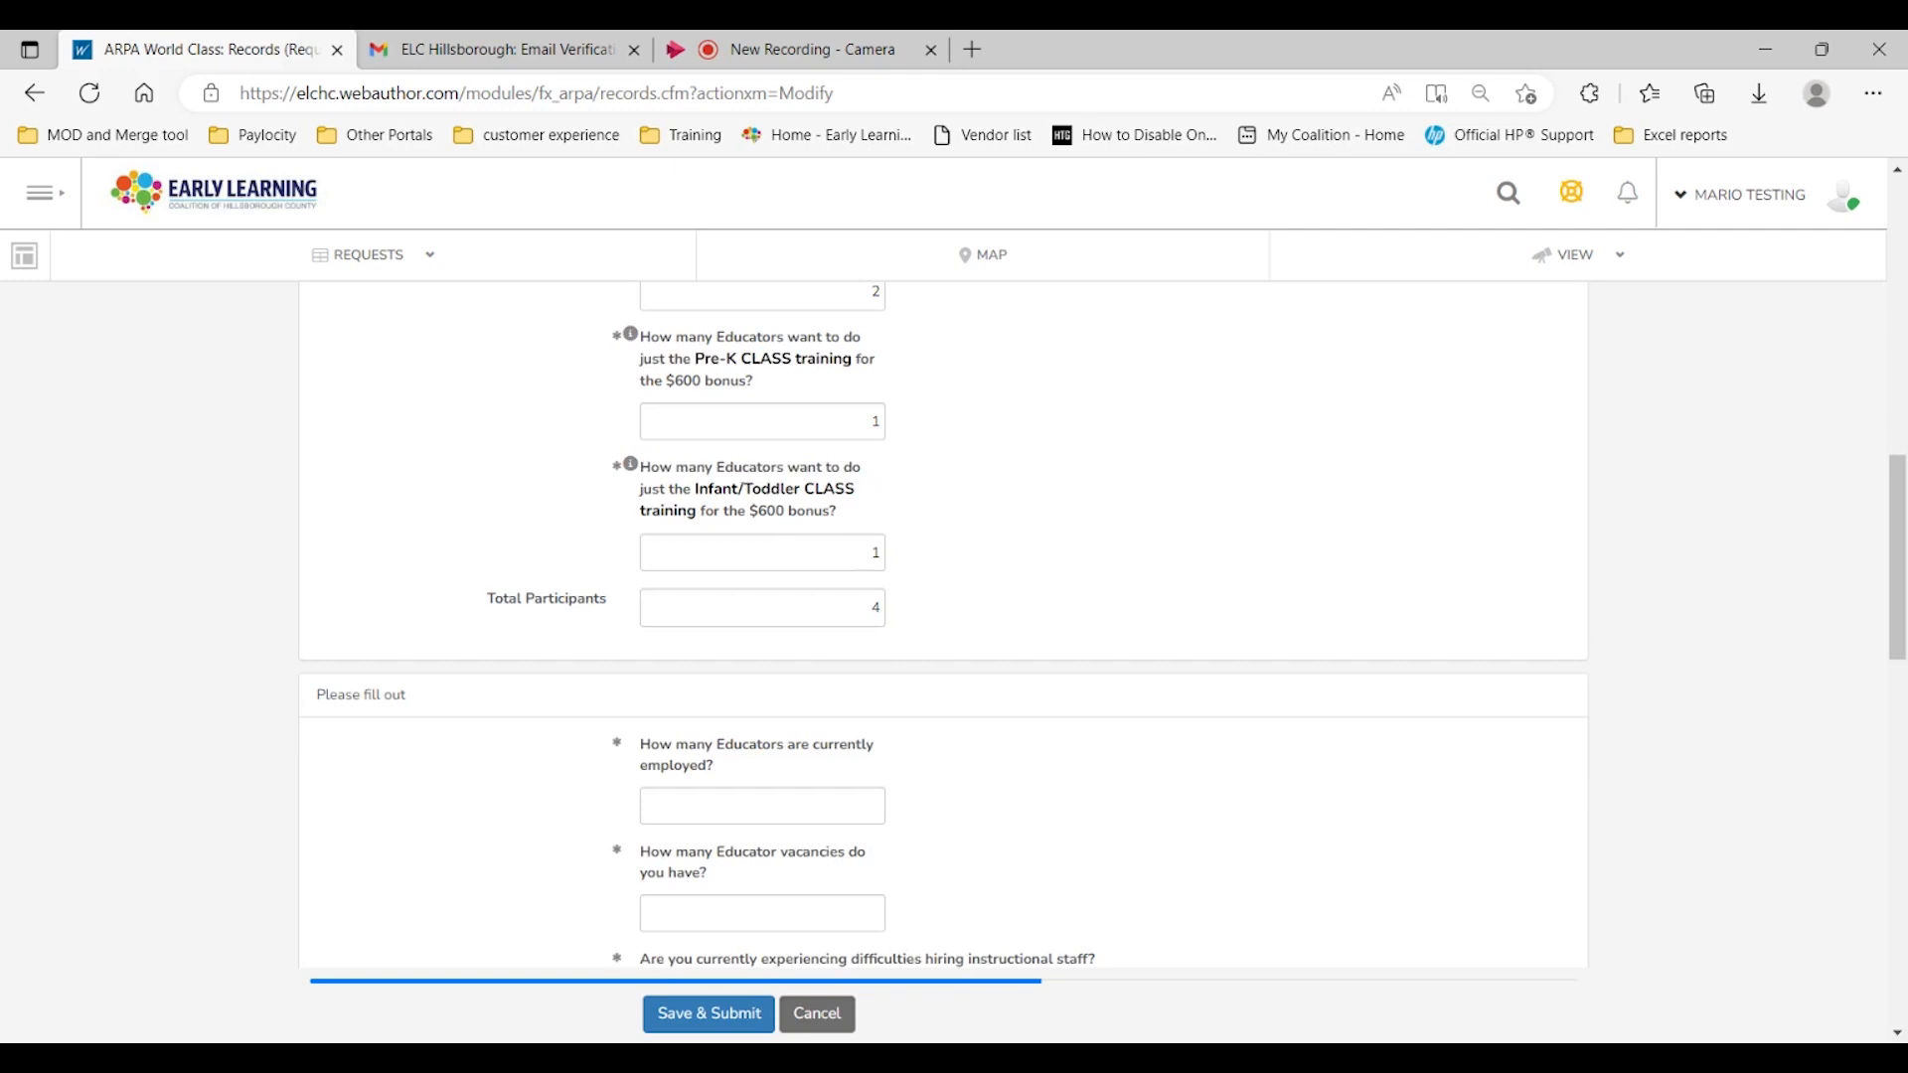
Step: Enter 8 as the number of educators currently employed
scroll(944, 624, up, 2)
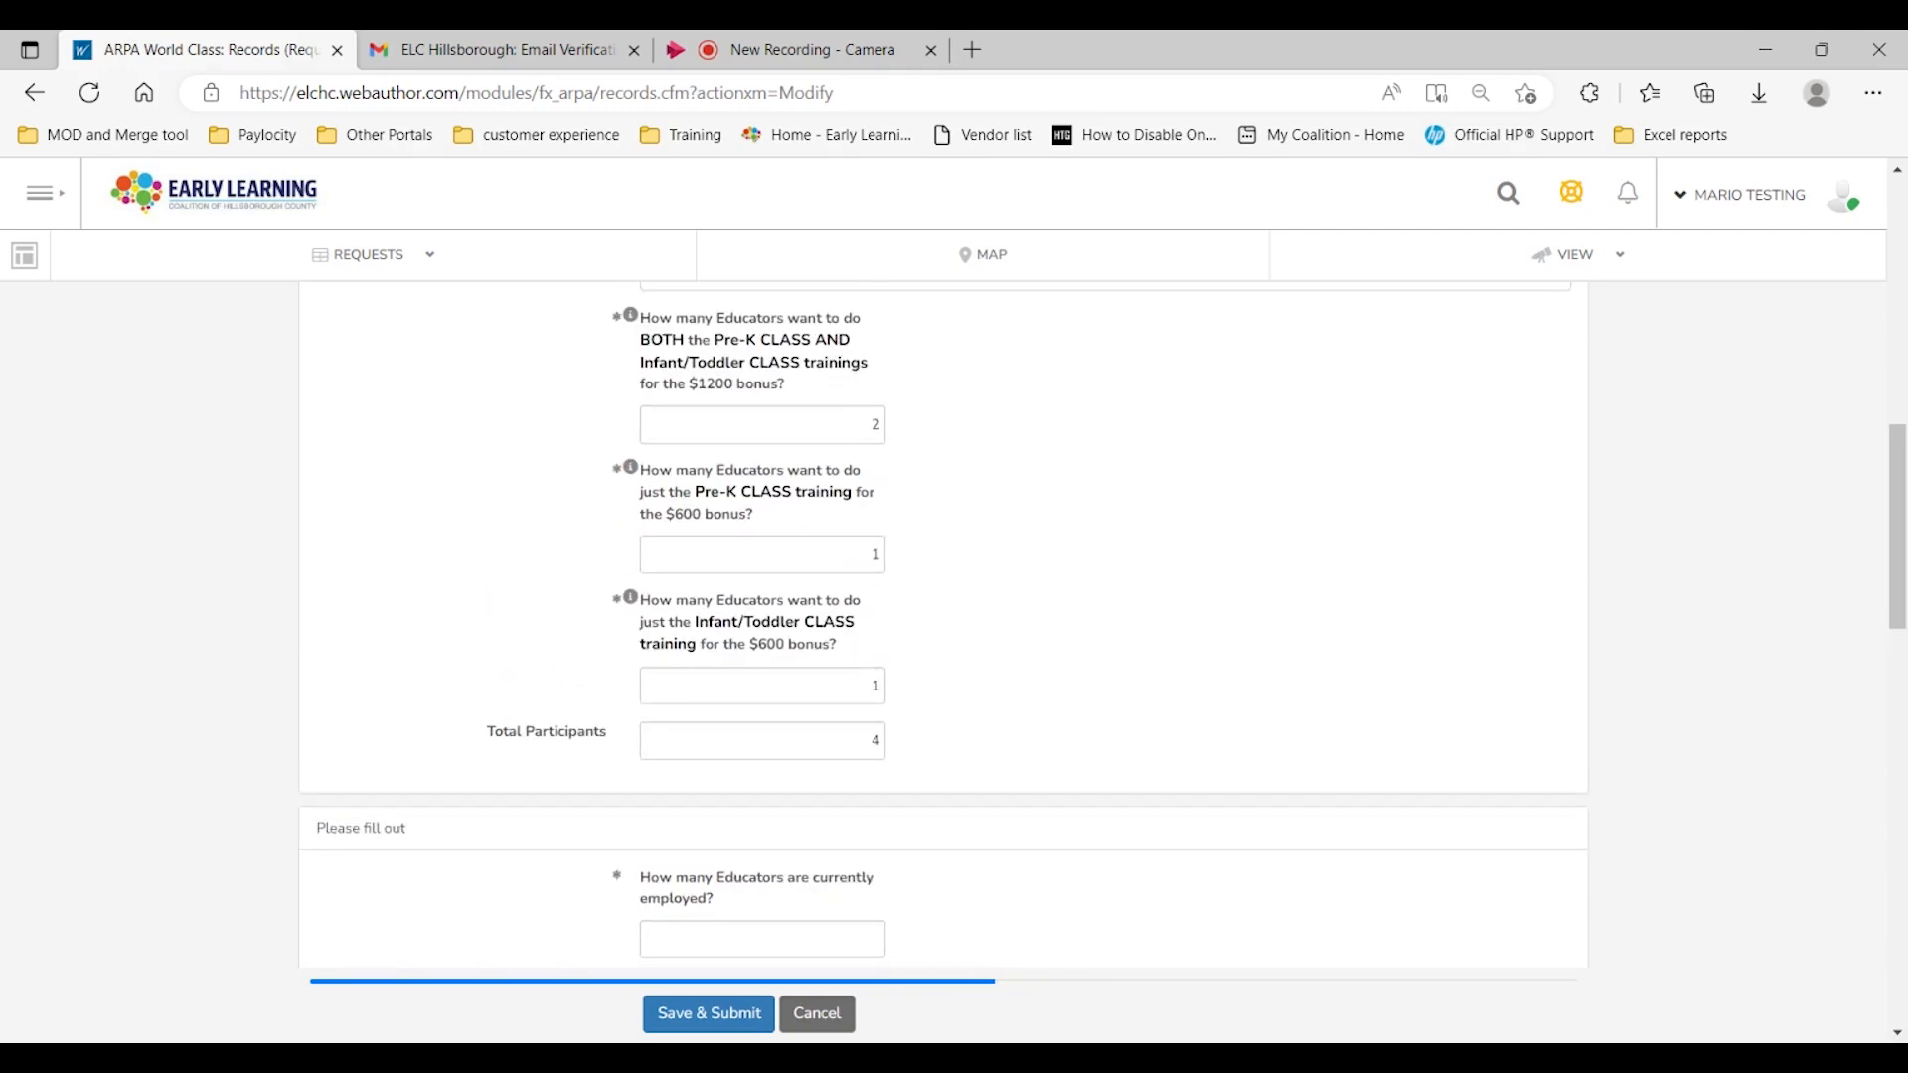
scroll(1030, 685, down, 1)
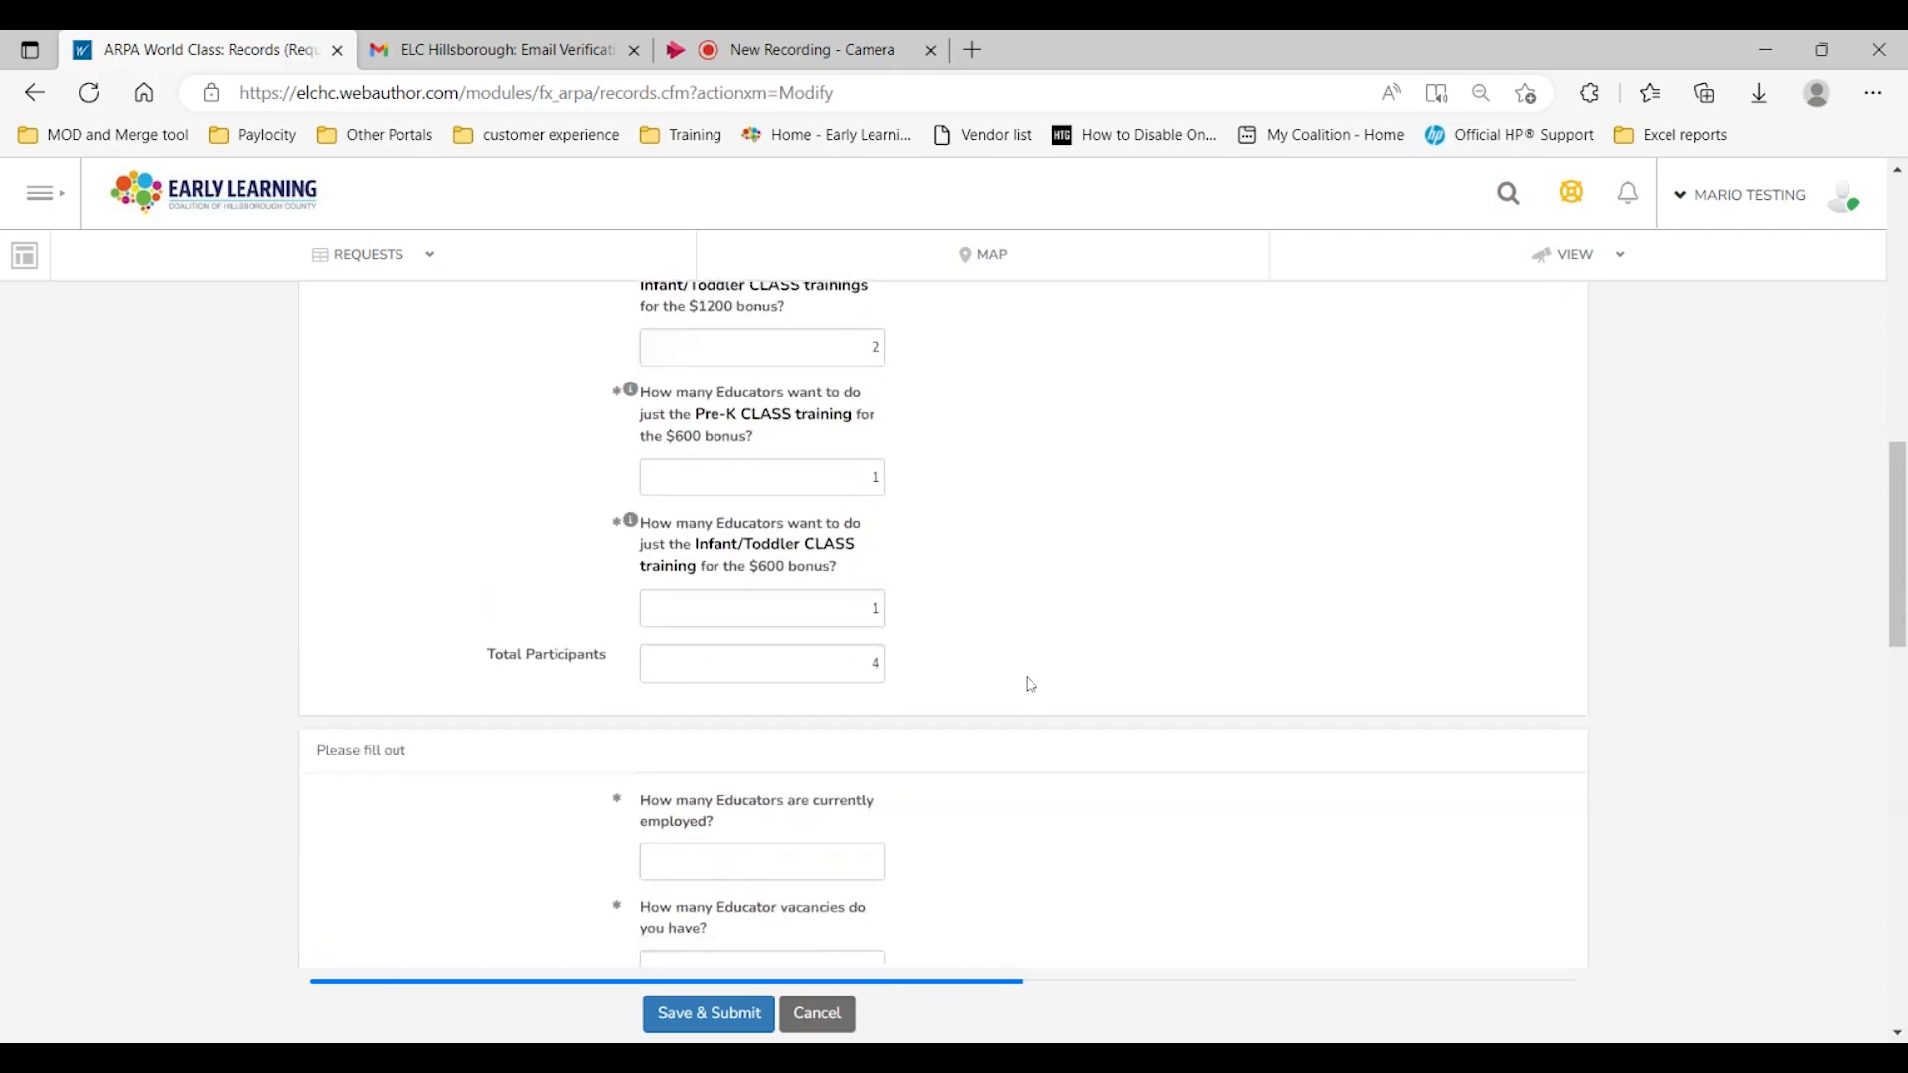
scroll(1030, 685, down, 5)
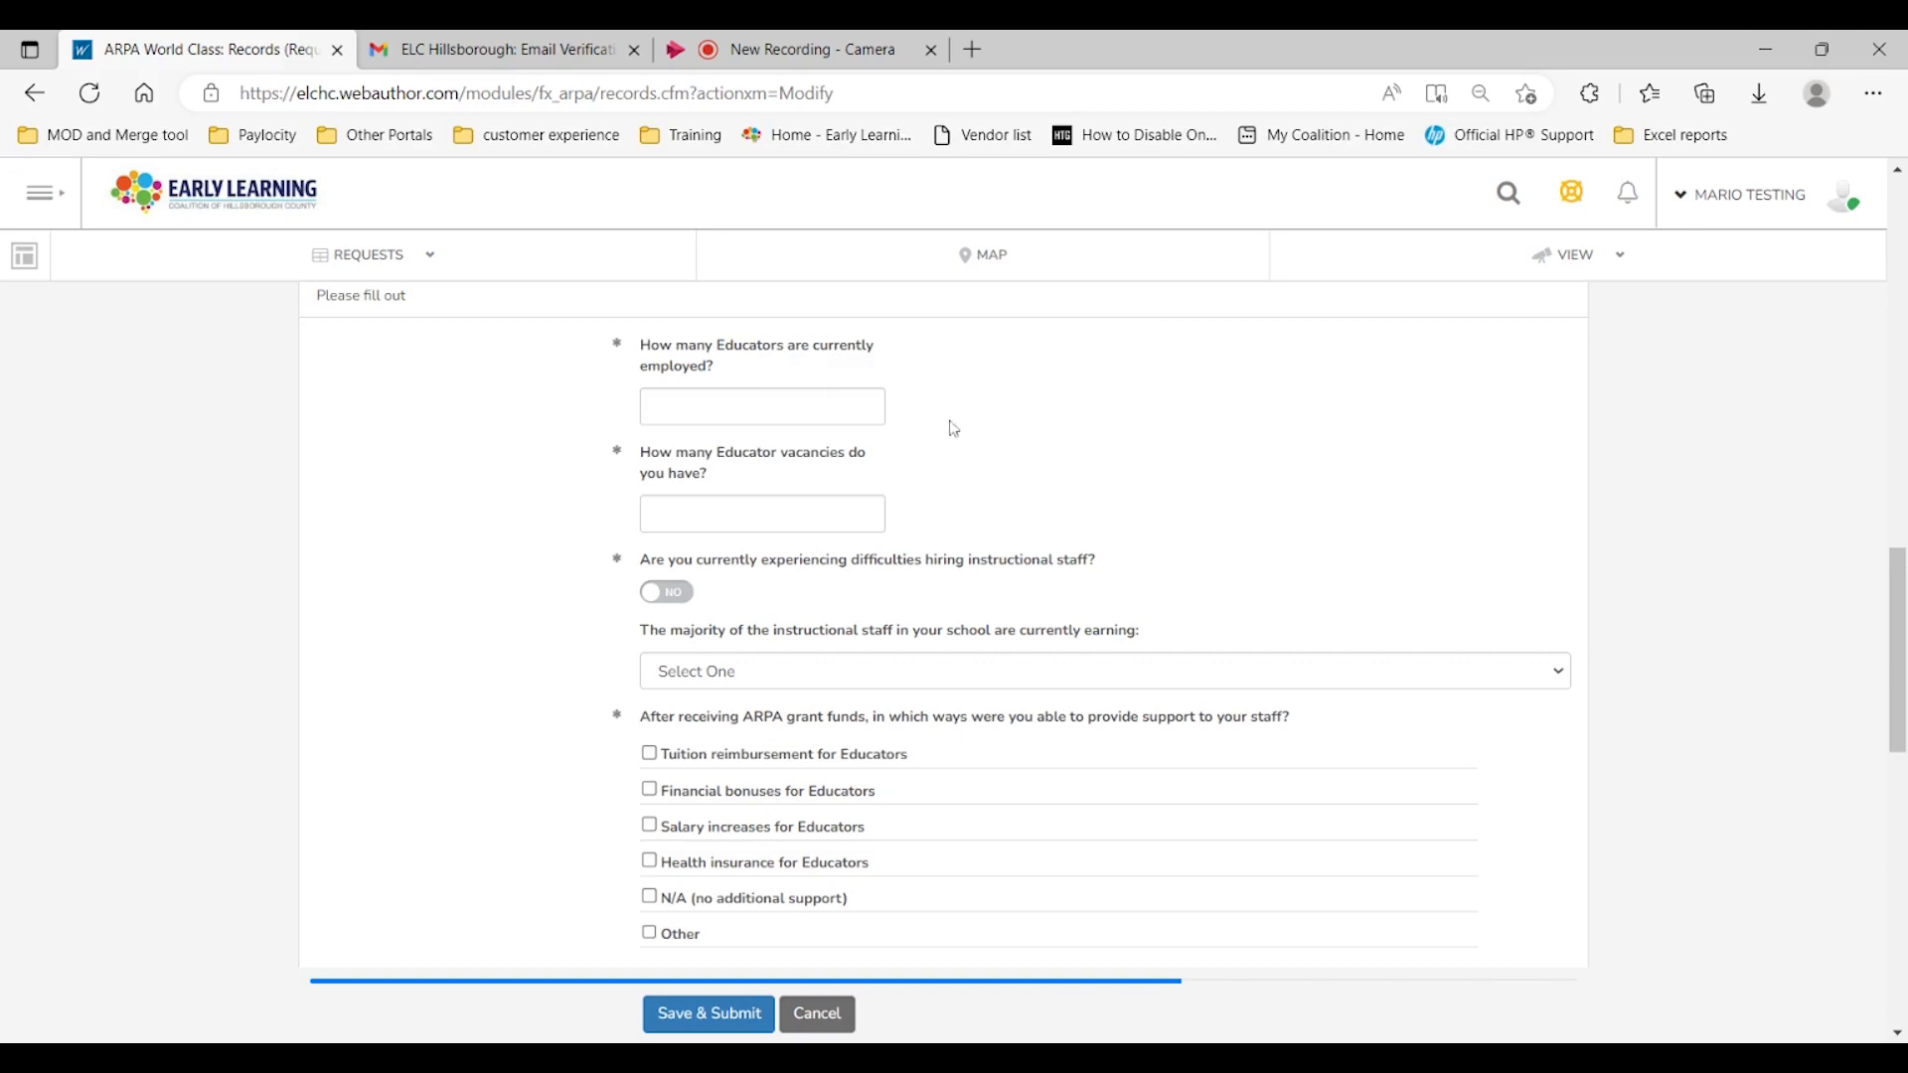
click(881, 406)
text(8)
click(1104, 511)
Step: Enter 2 as the number of educator vacancies
click(857, 509)
text(2)
click(1248, 588)
scroll(1033, 474, down, 3)
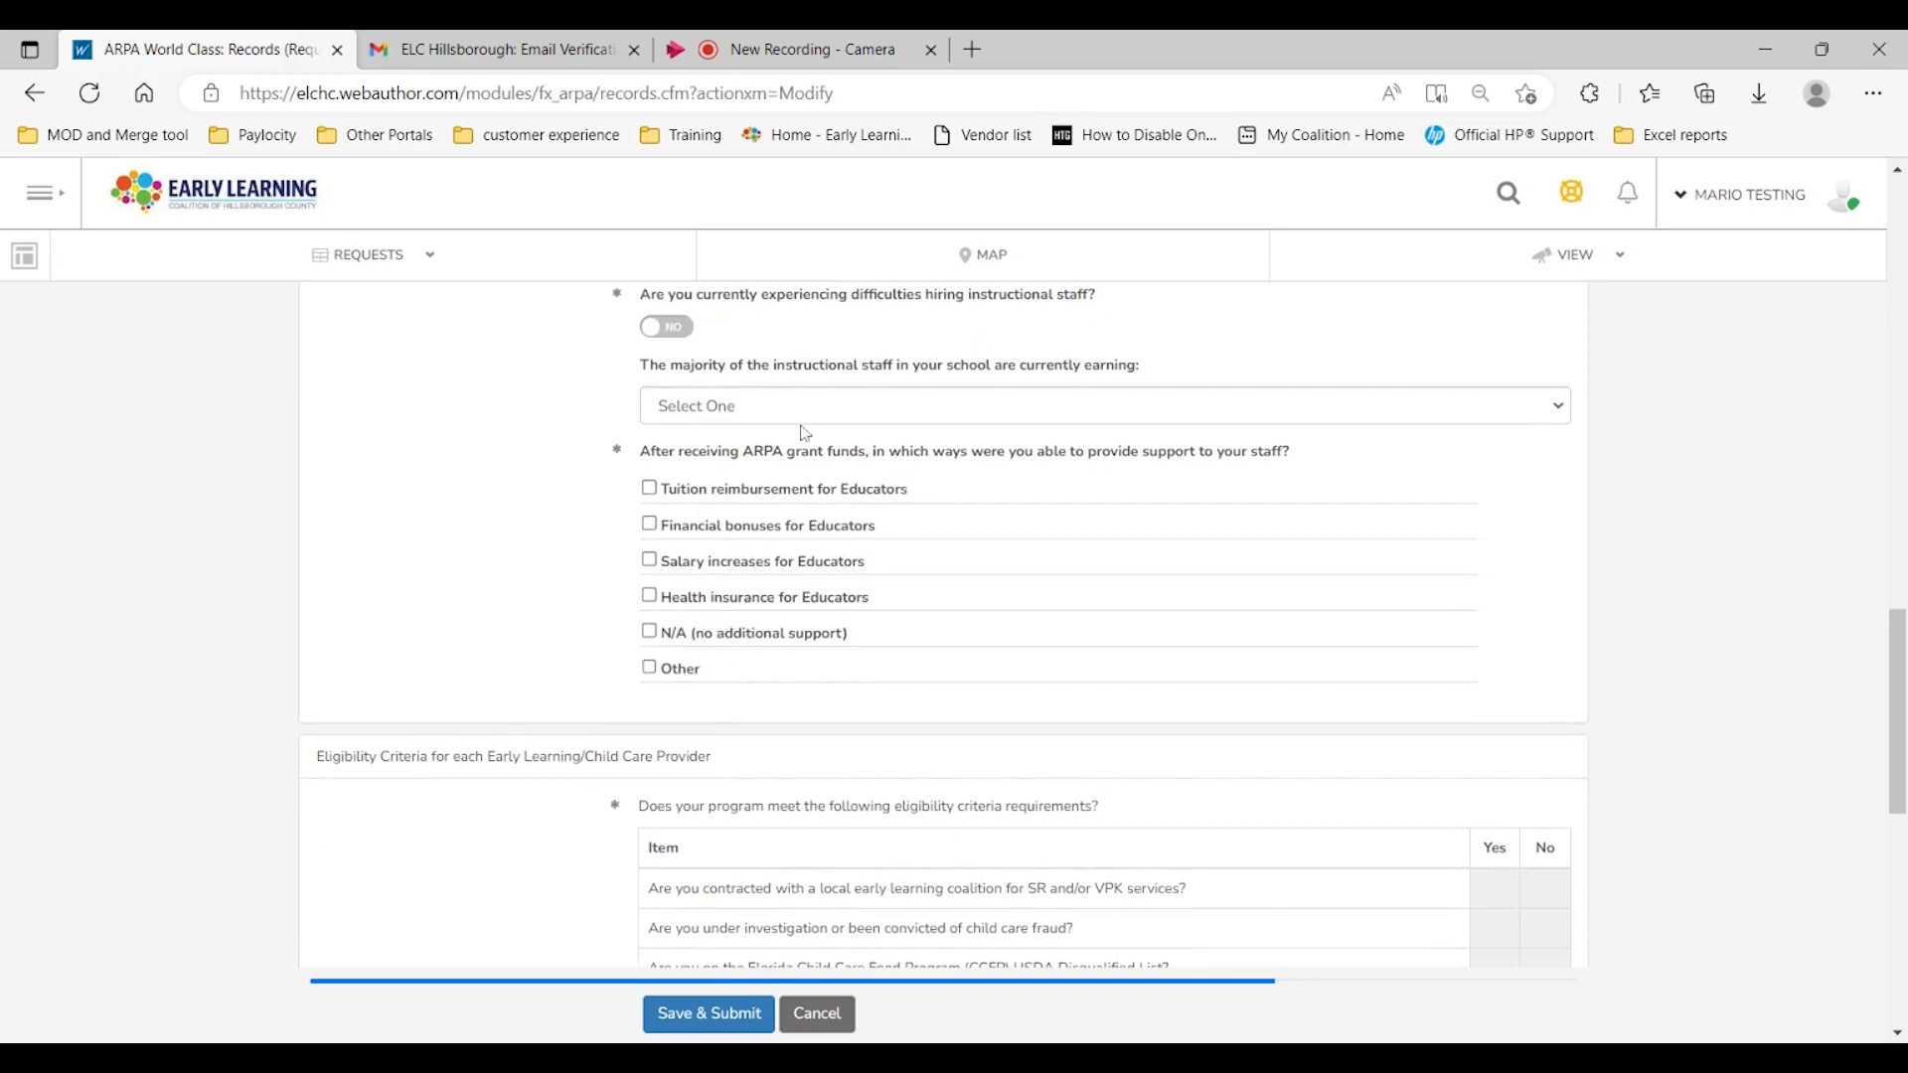
Step: Answer Yes to experiencing hiring difficulties and check VPK Lead Instructor and Teacher Assistants as hard-to-hire positions
scroll(637, 451, up, 1)
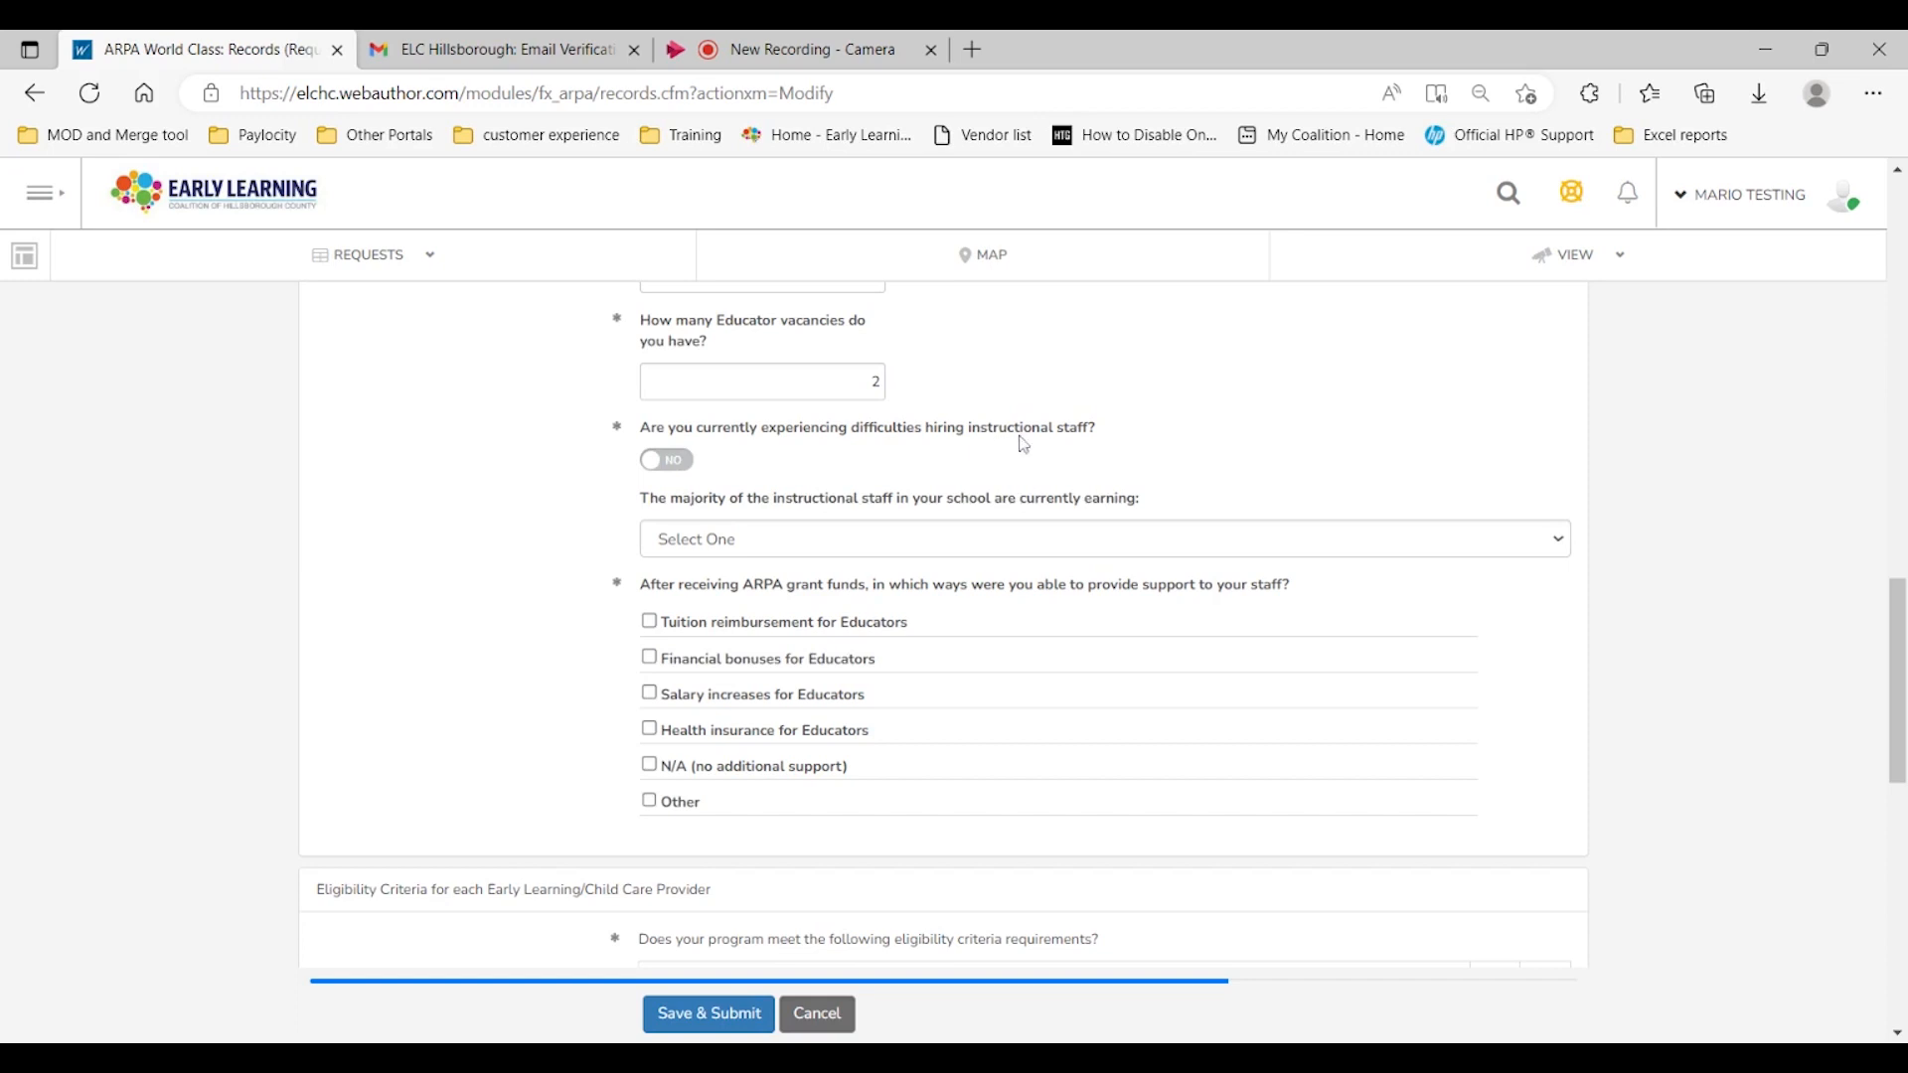
click(667, 466)
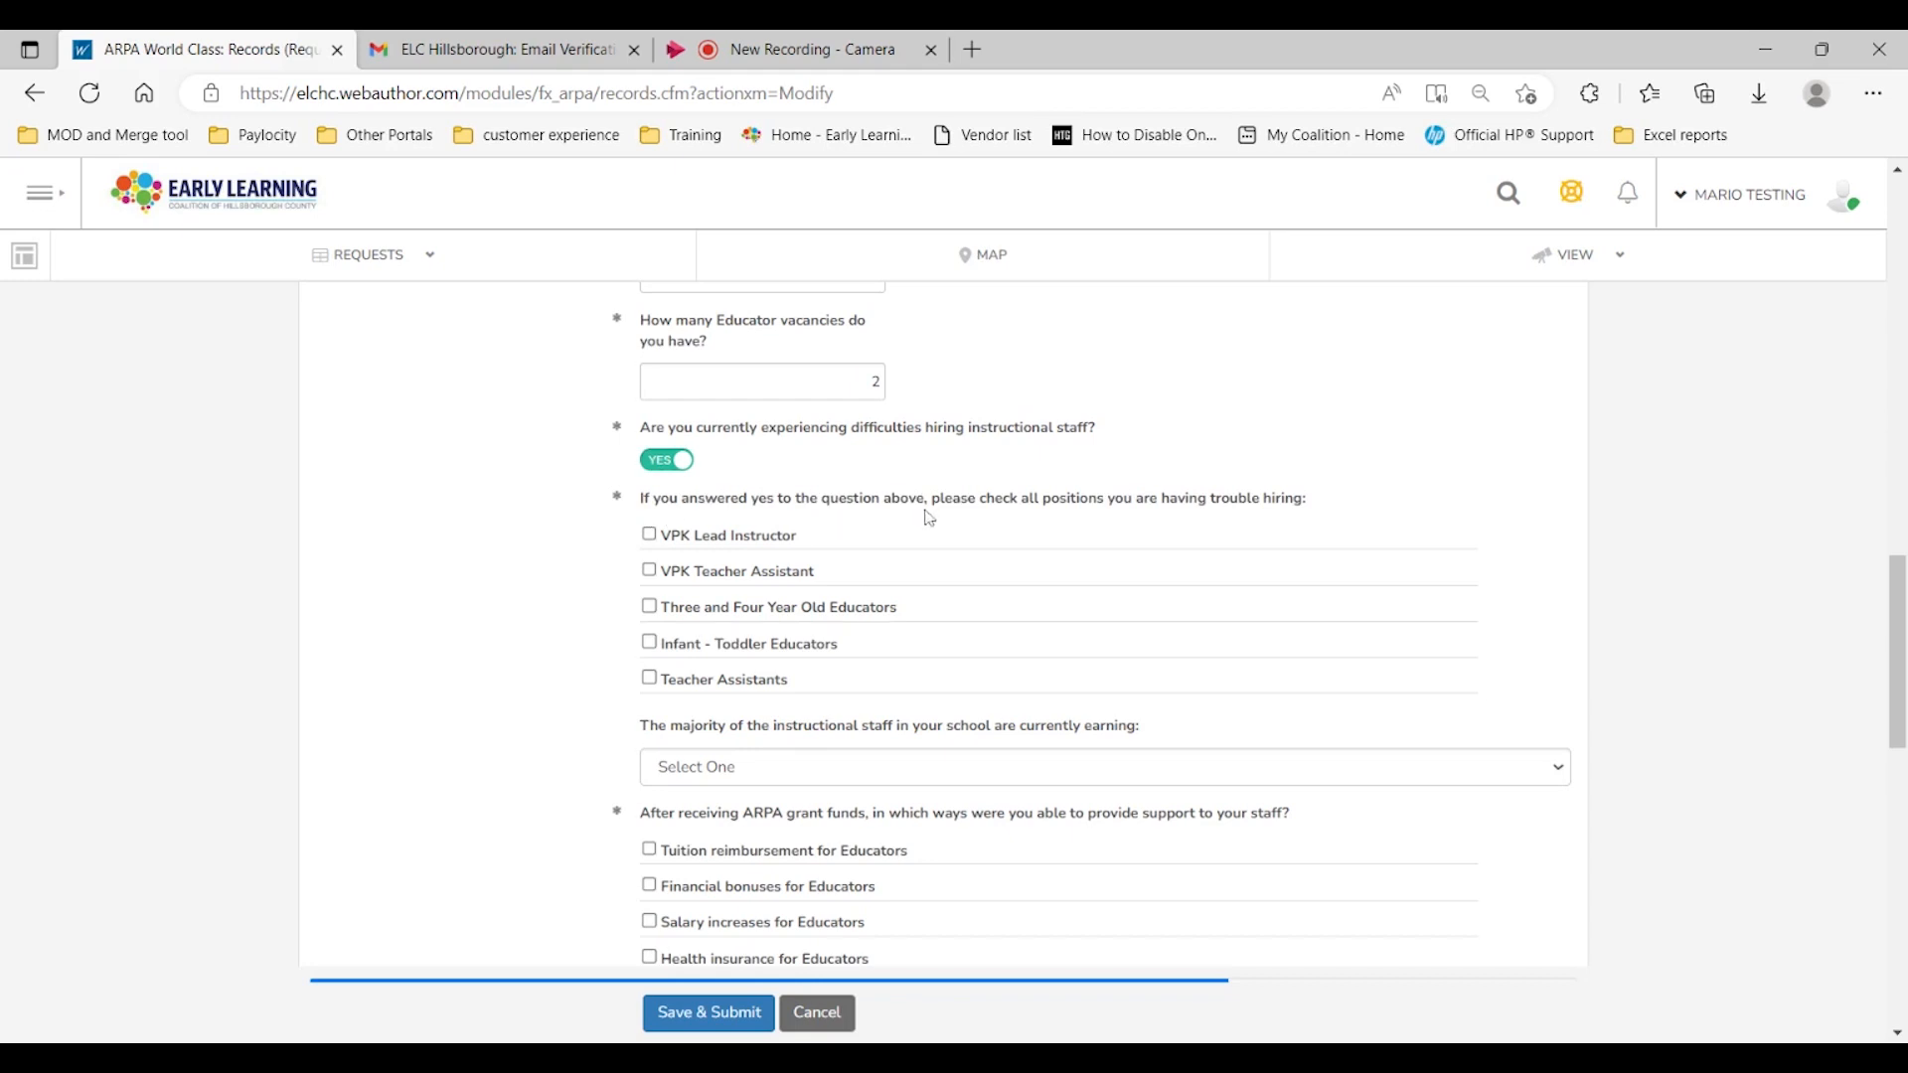
scroll(931, 516, down, 2)
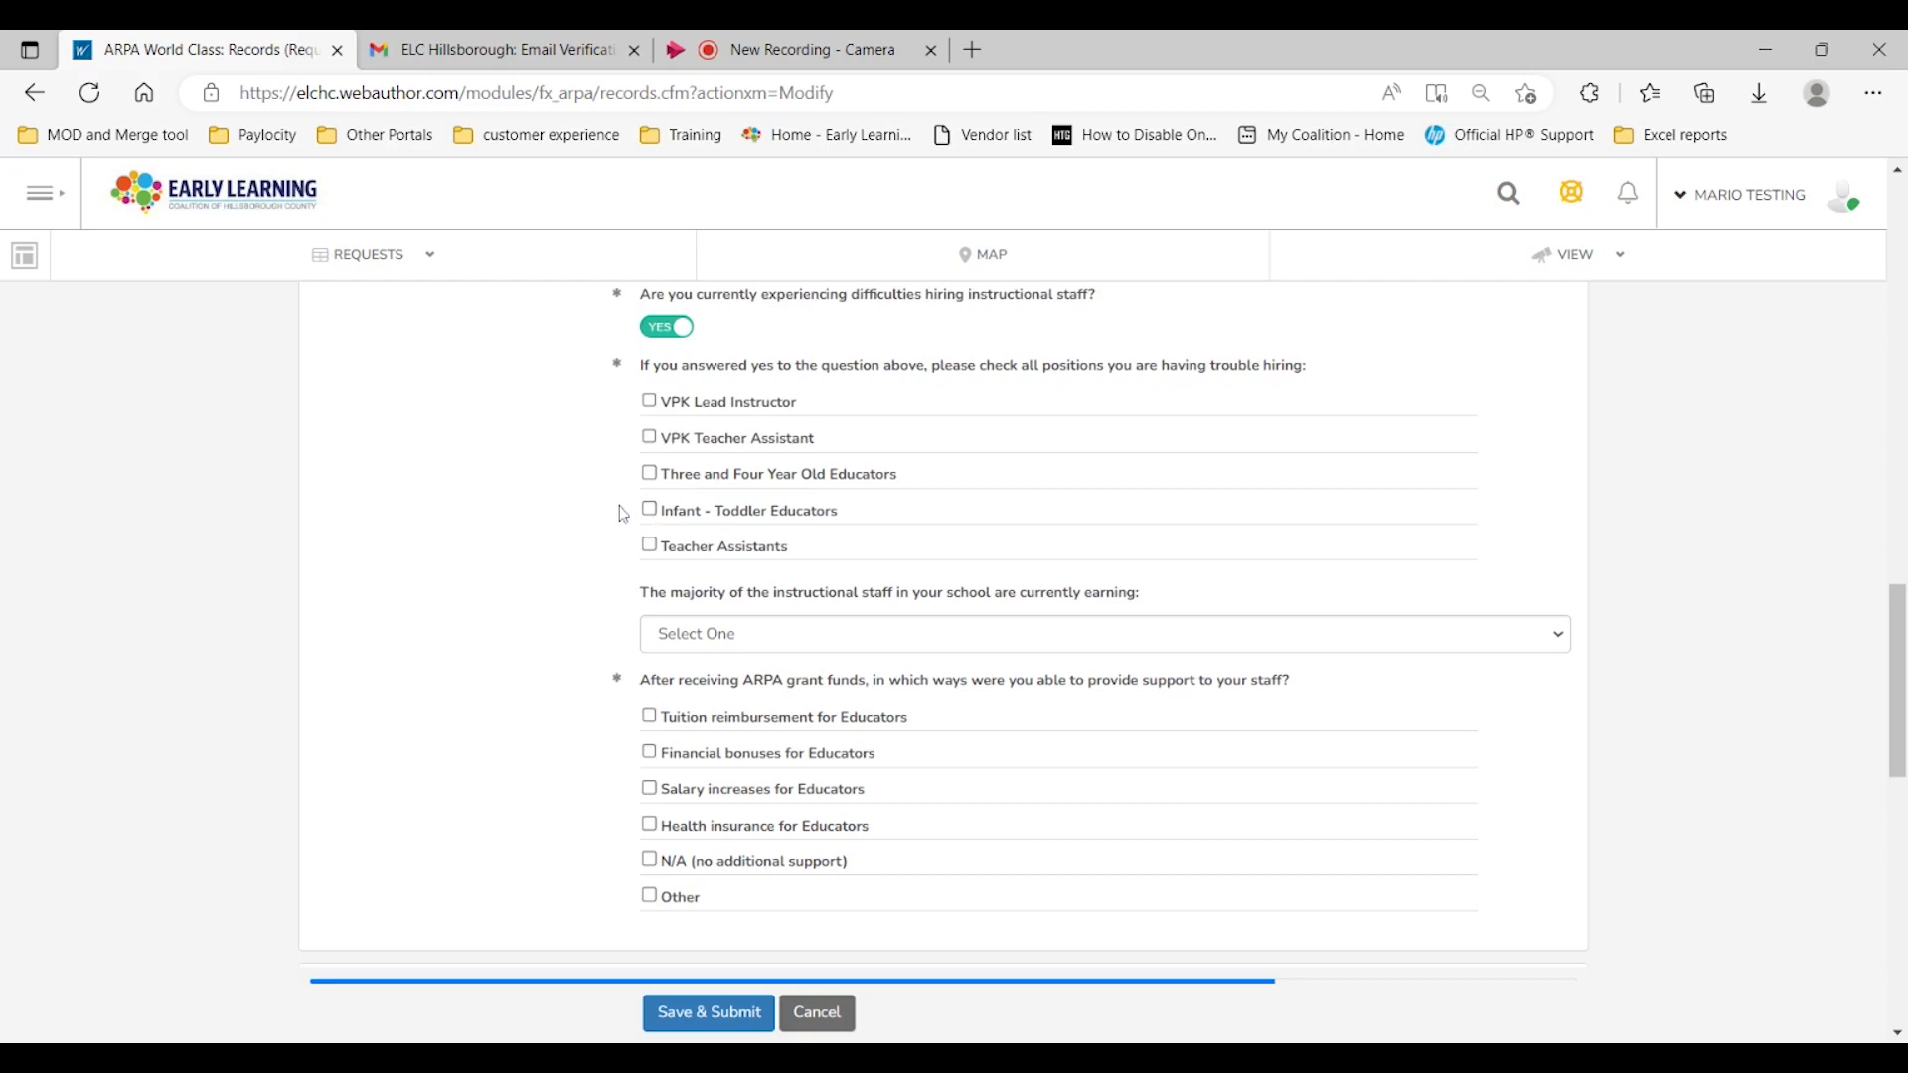
click(650, 402)
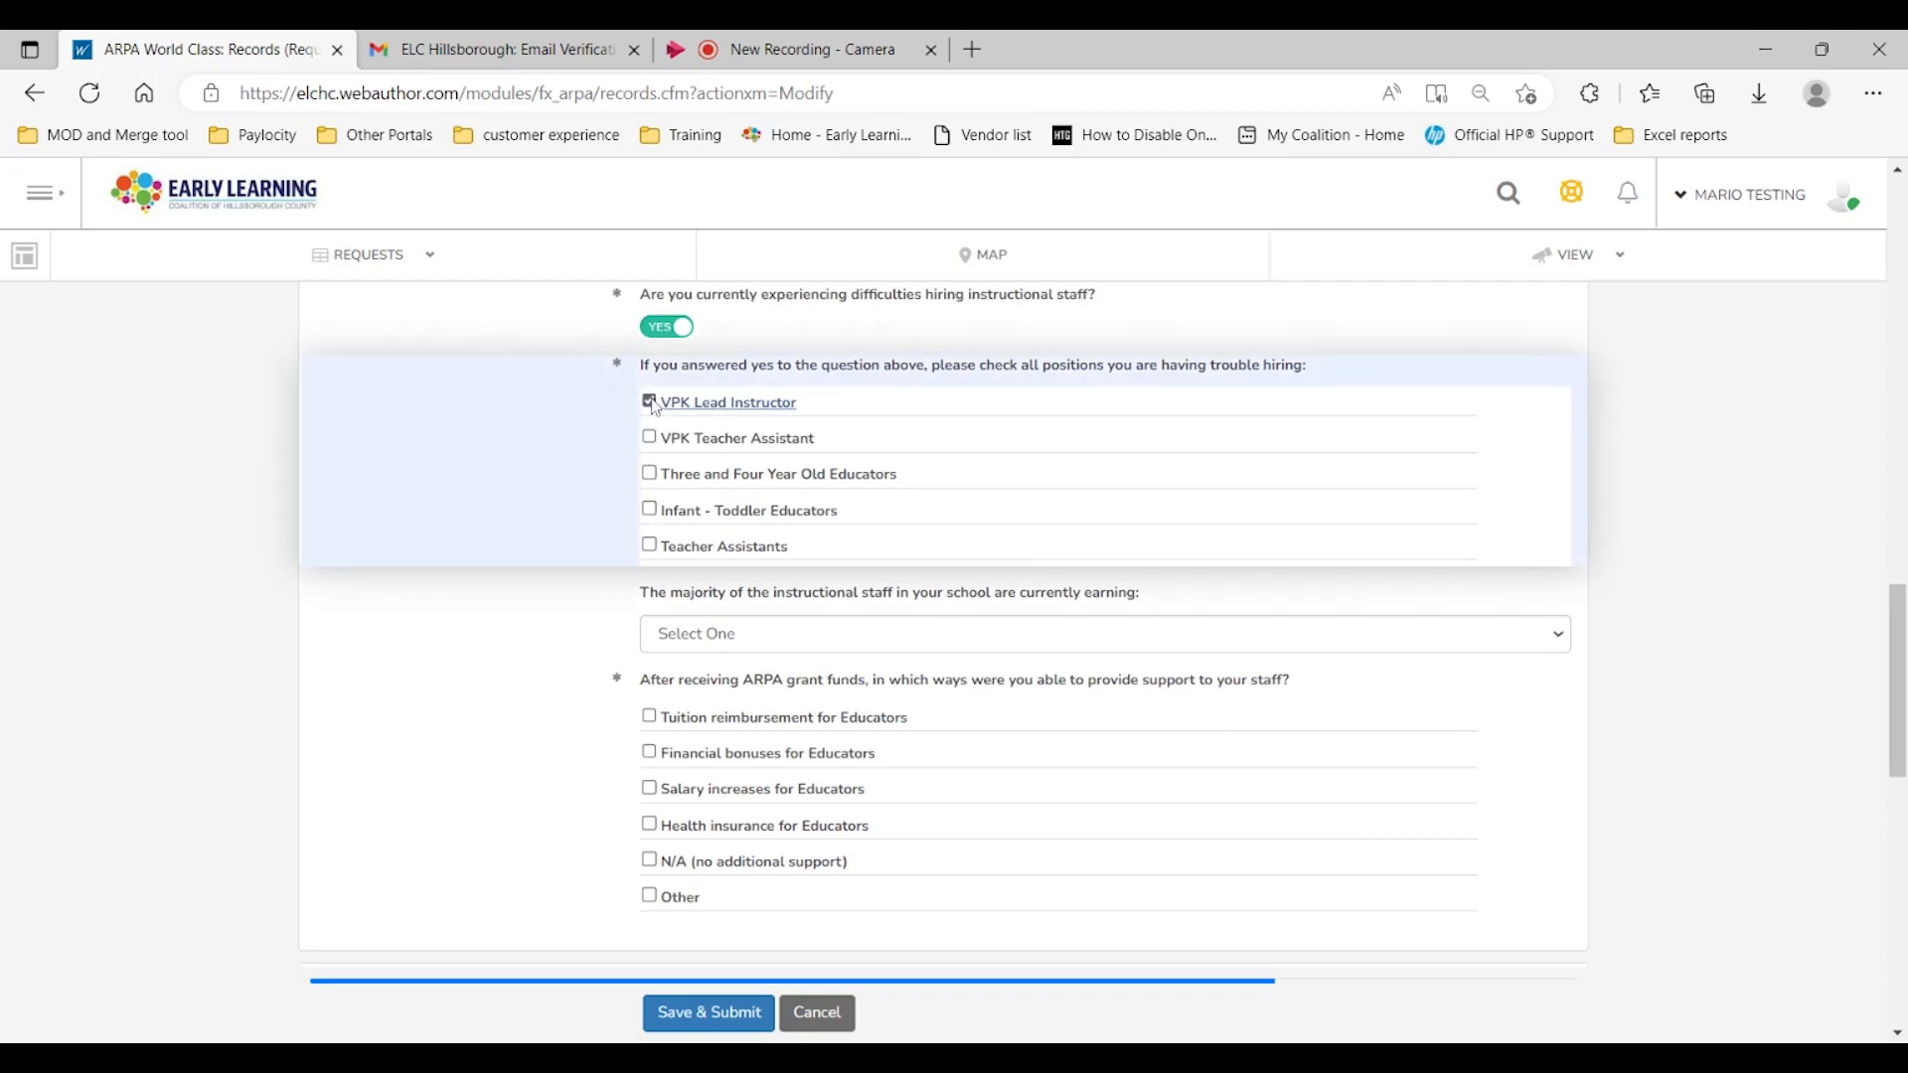
click(651, 546)
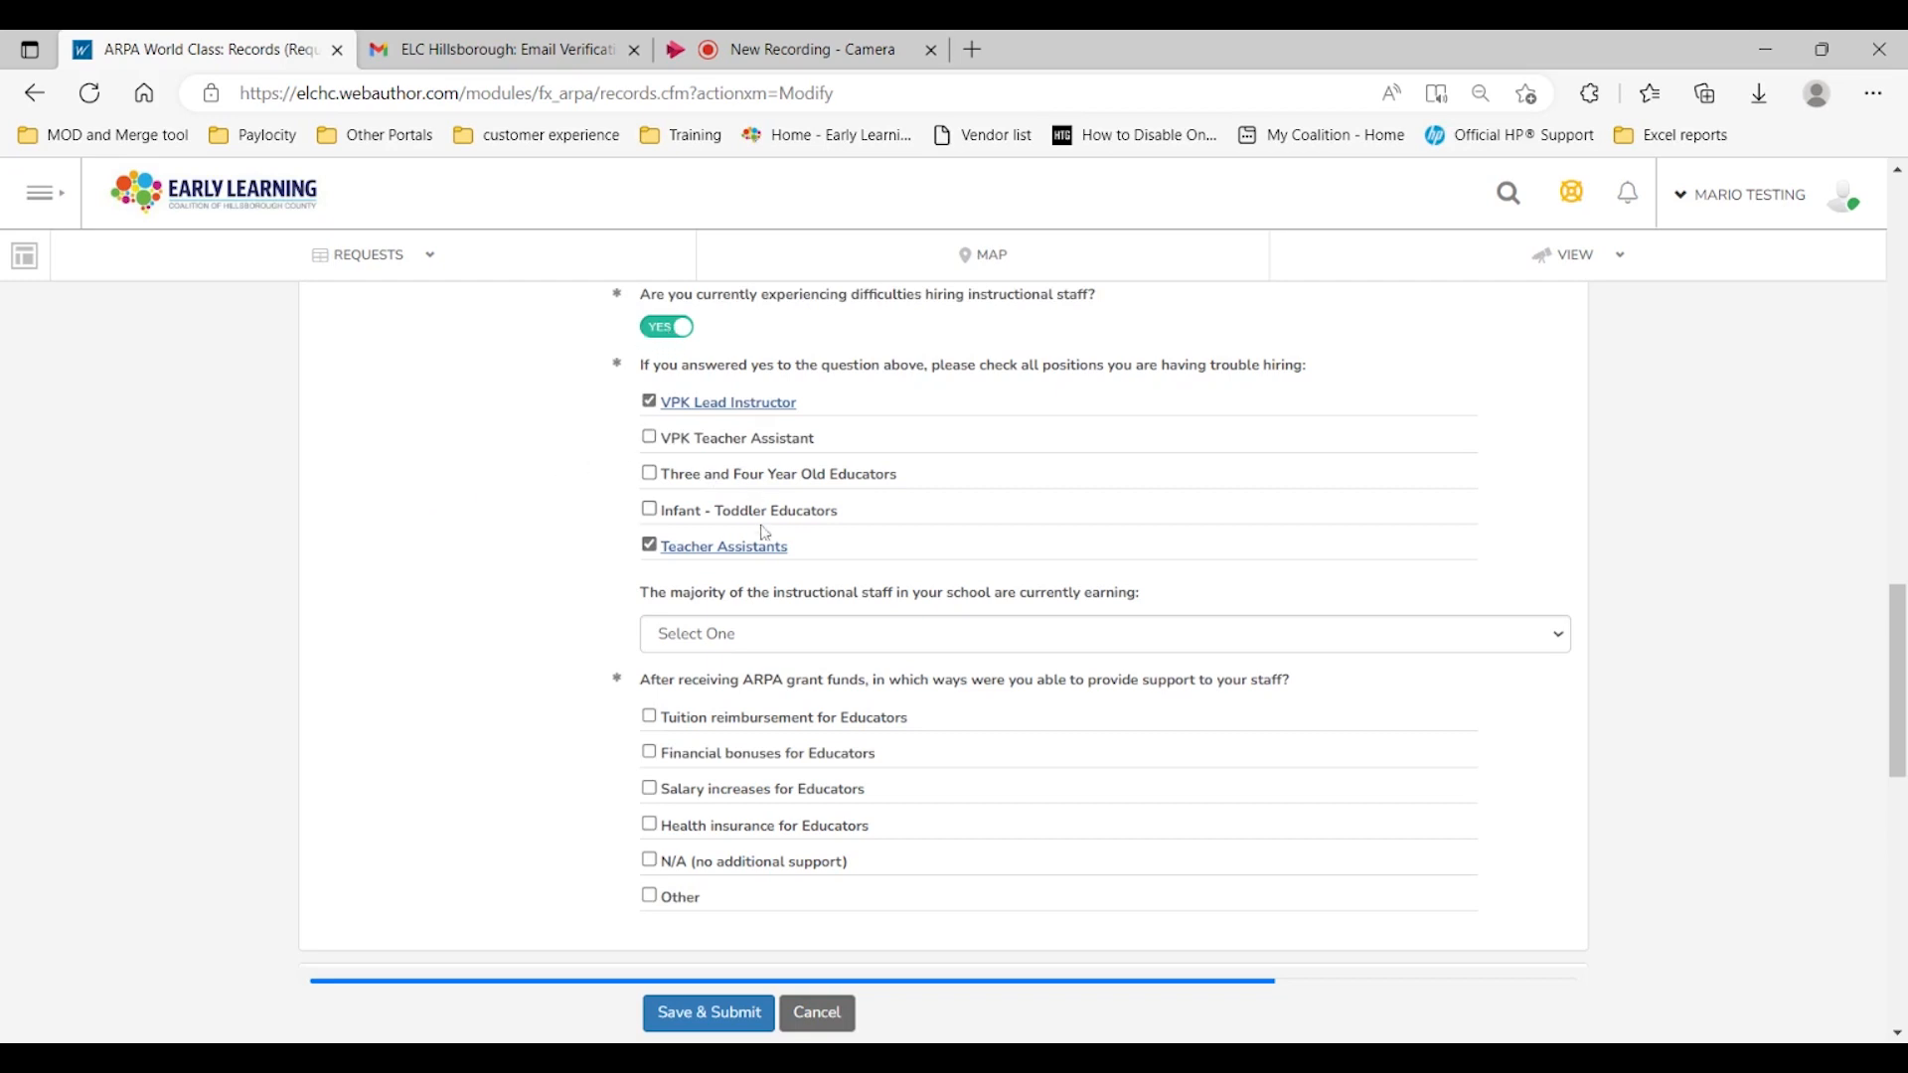
Step: Set the majority of instructional staff earnings to $13-$15 per hour
scroll(528, 624, down, 1)
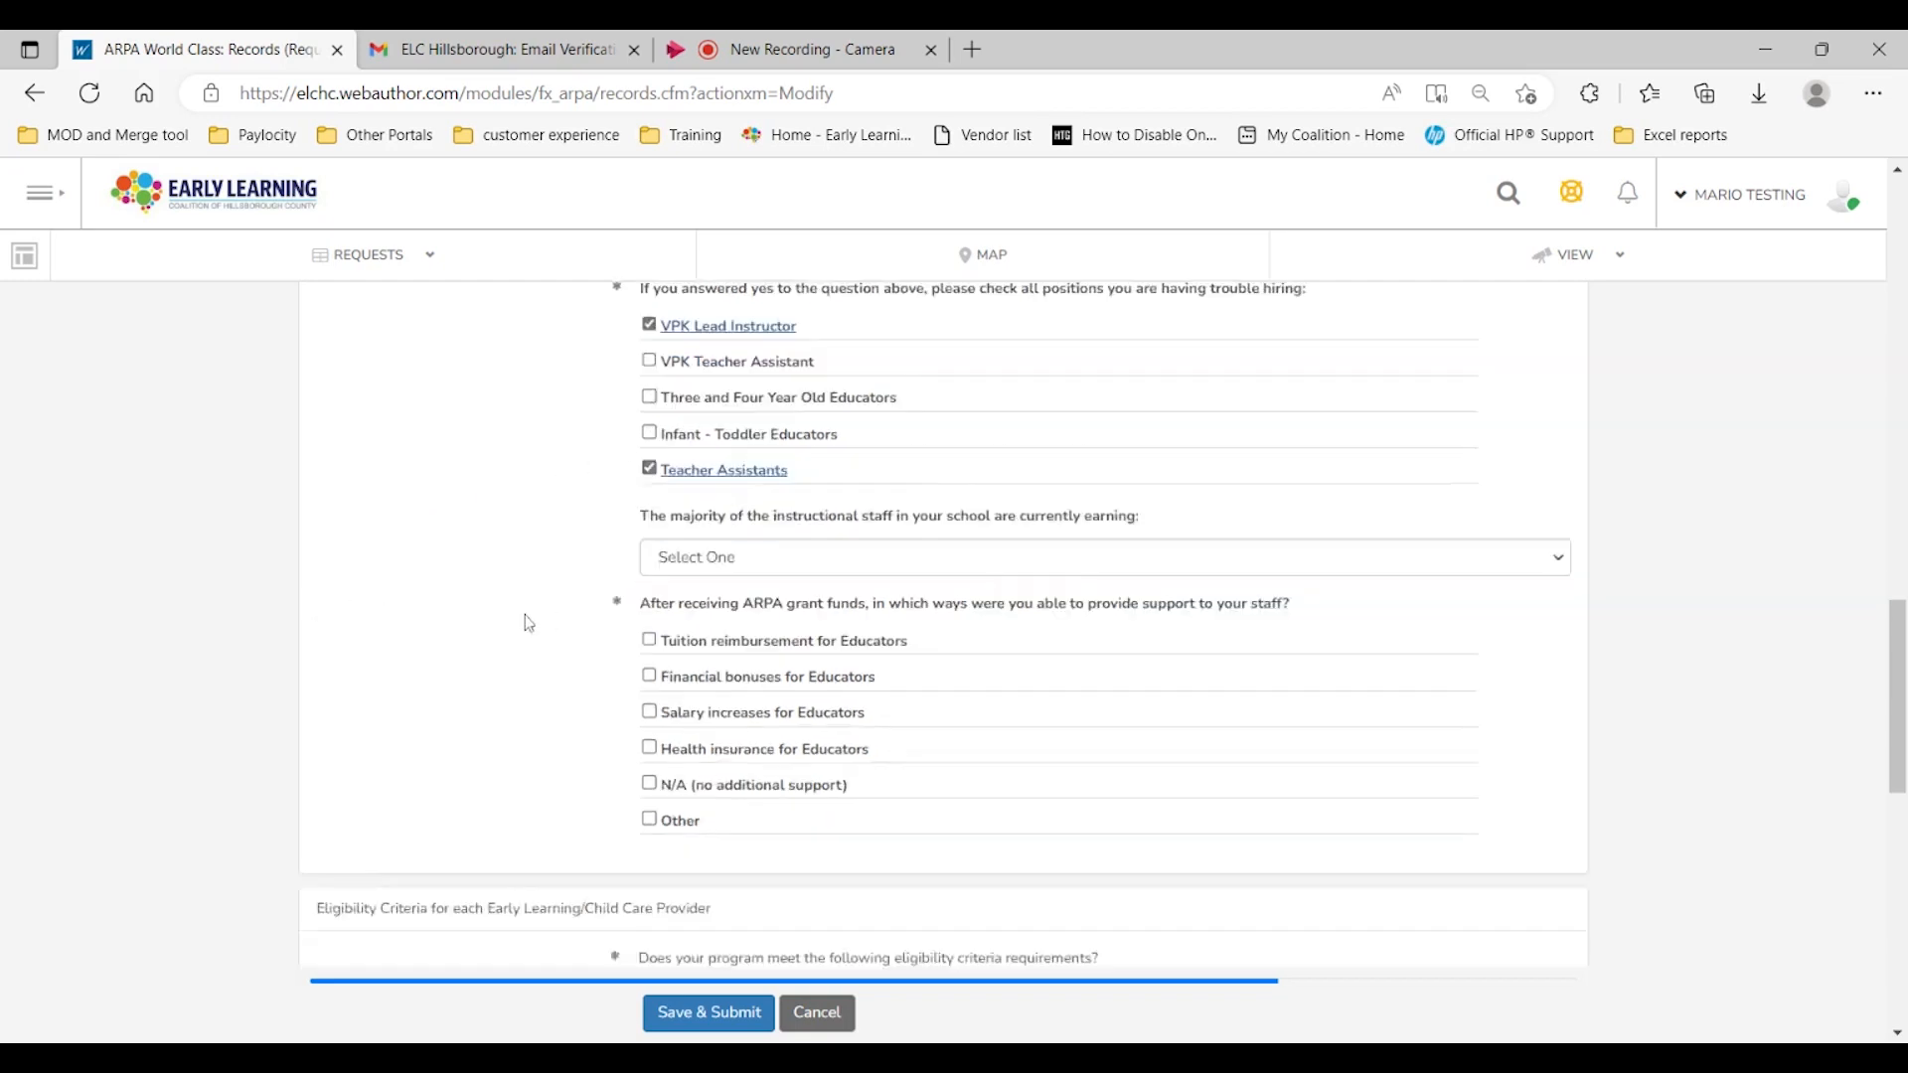
scroll(529, 623, down, 1)
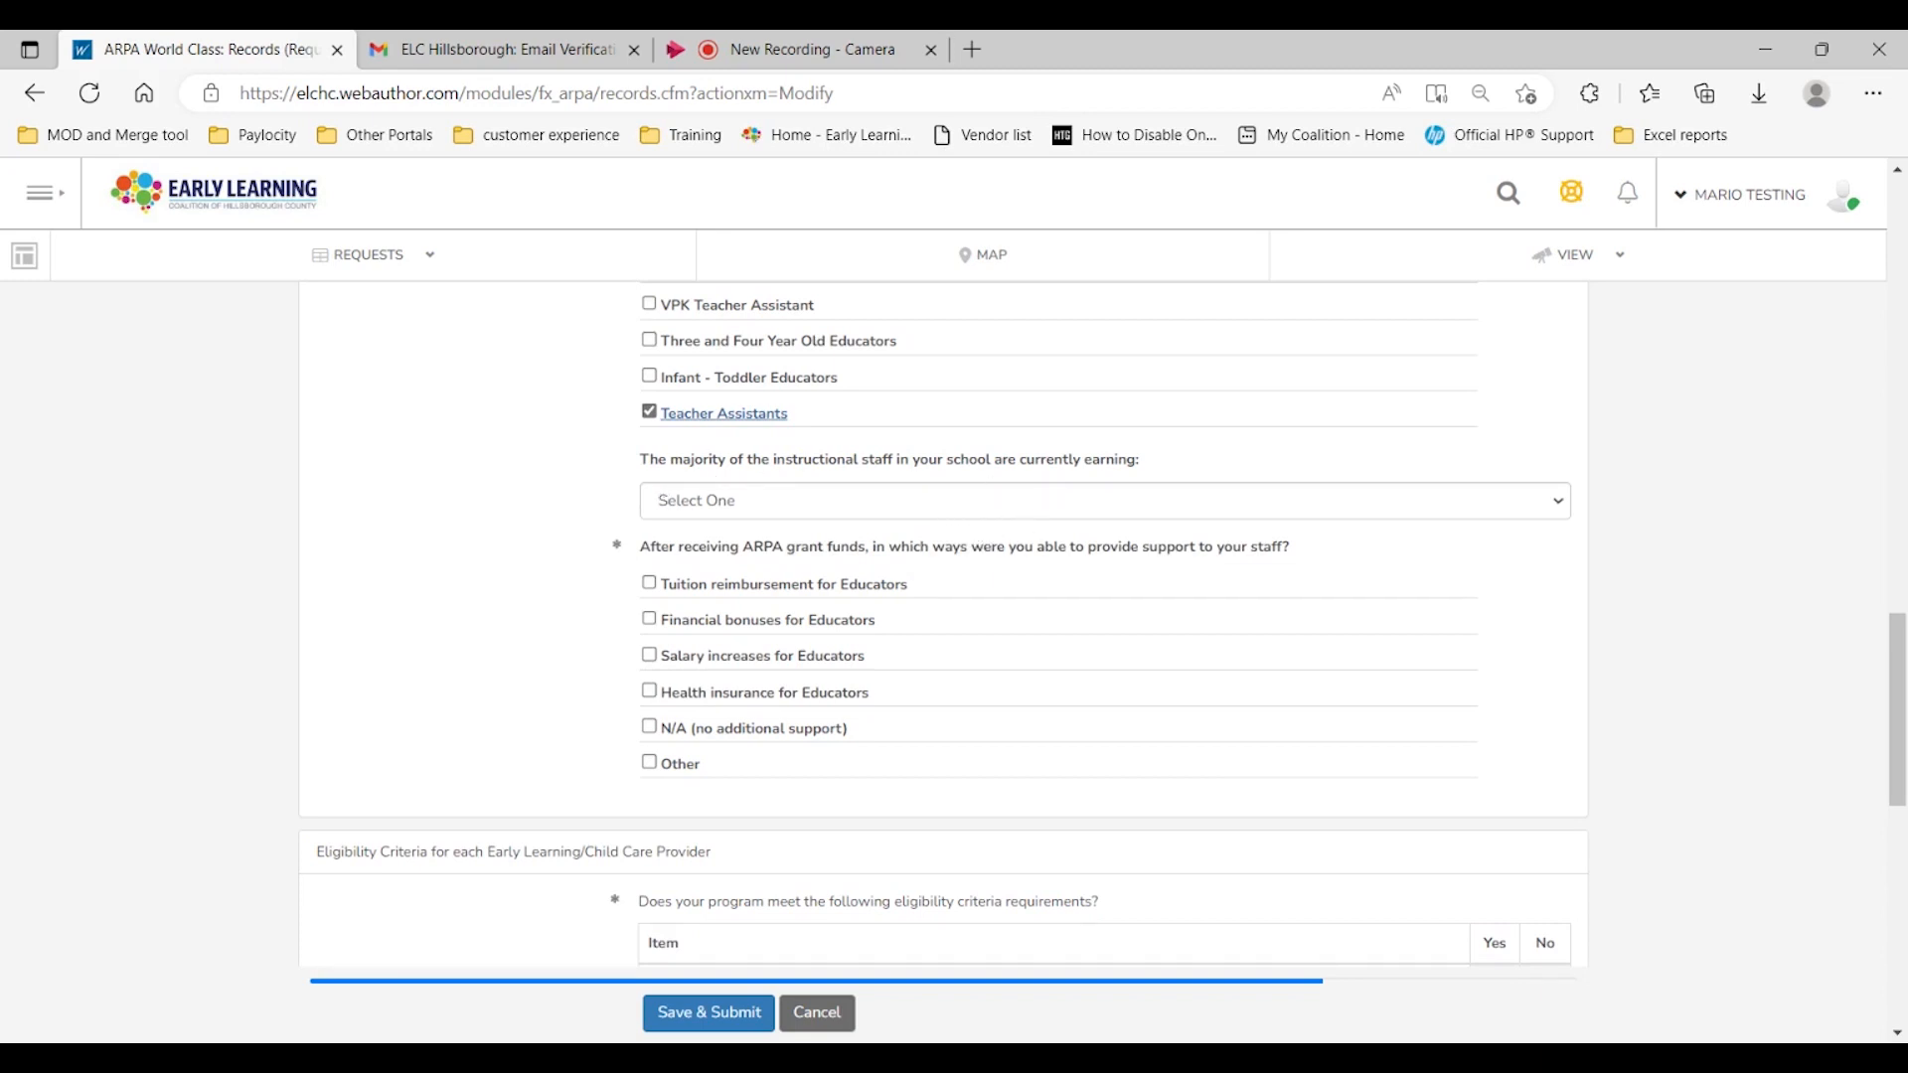
click(973, 512)
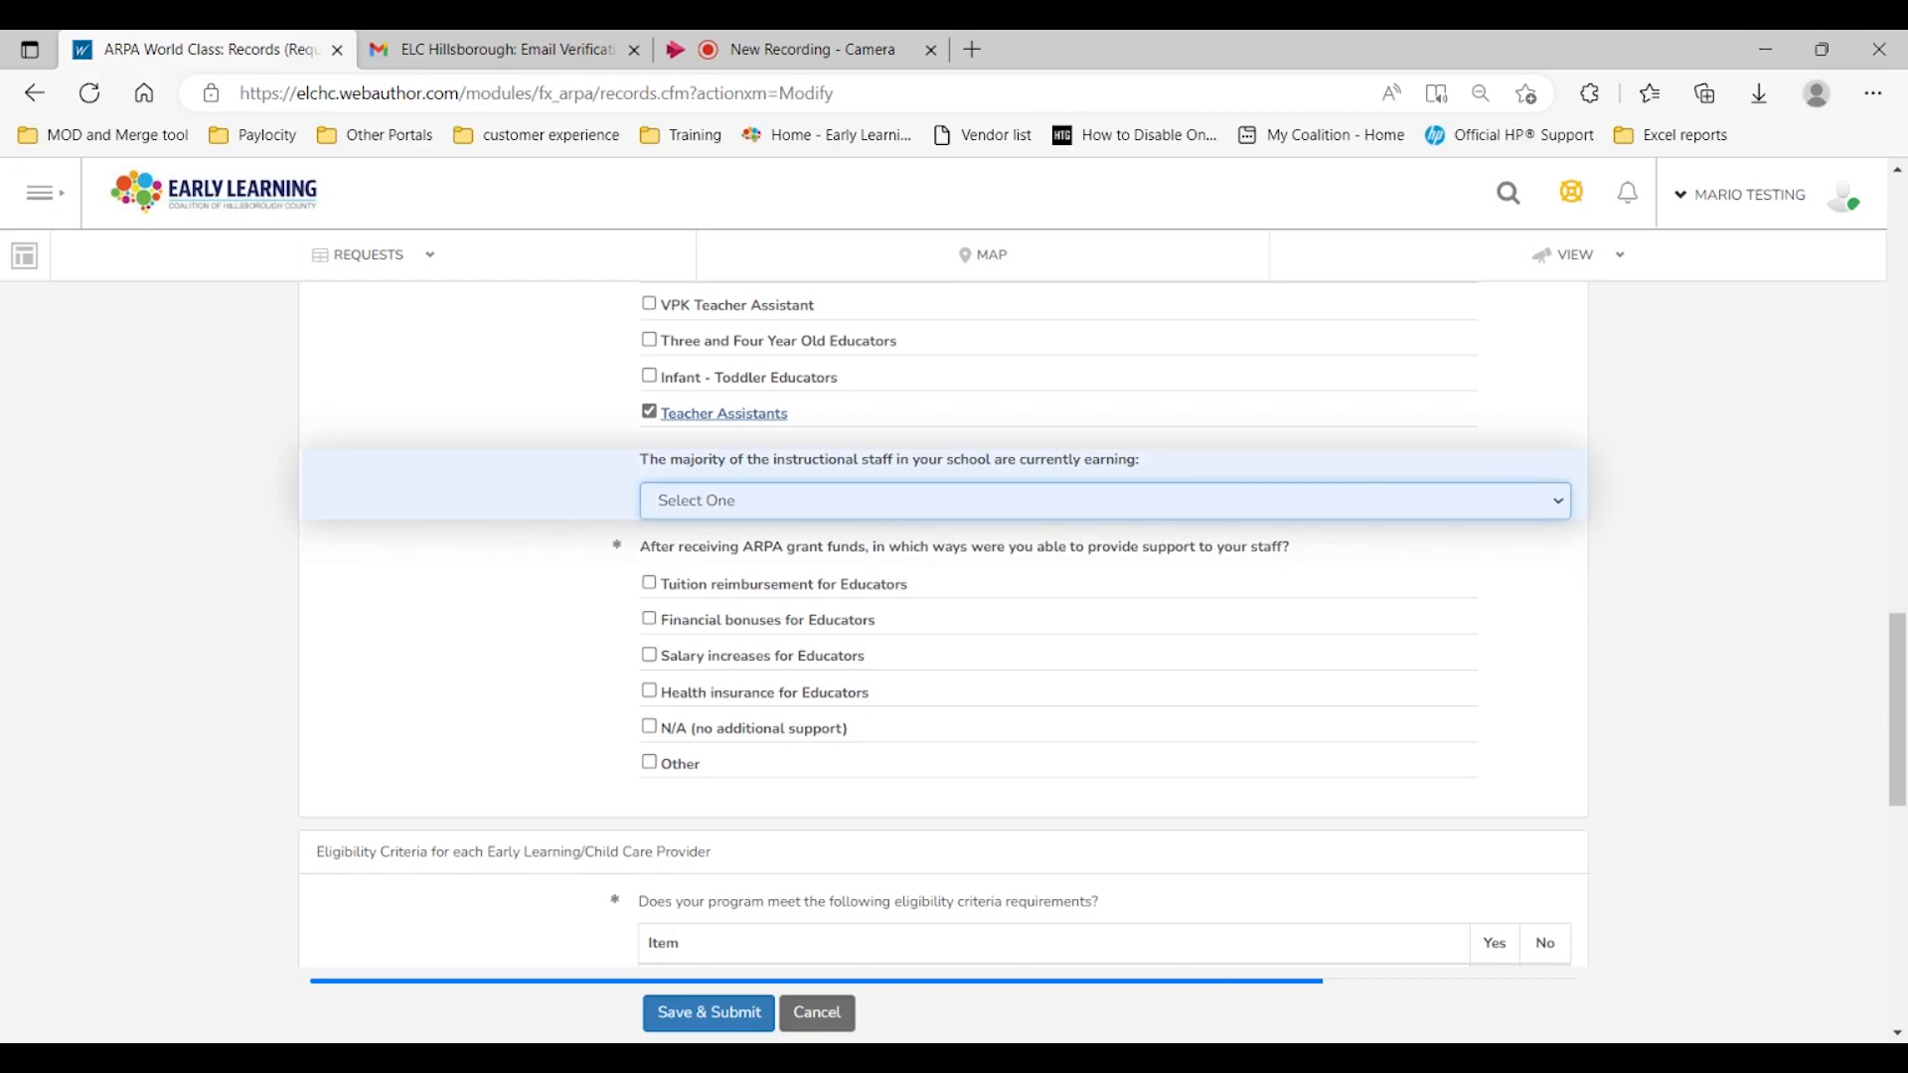
key(Down)
click(547, 592)
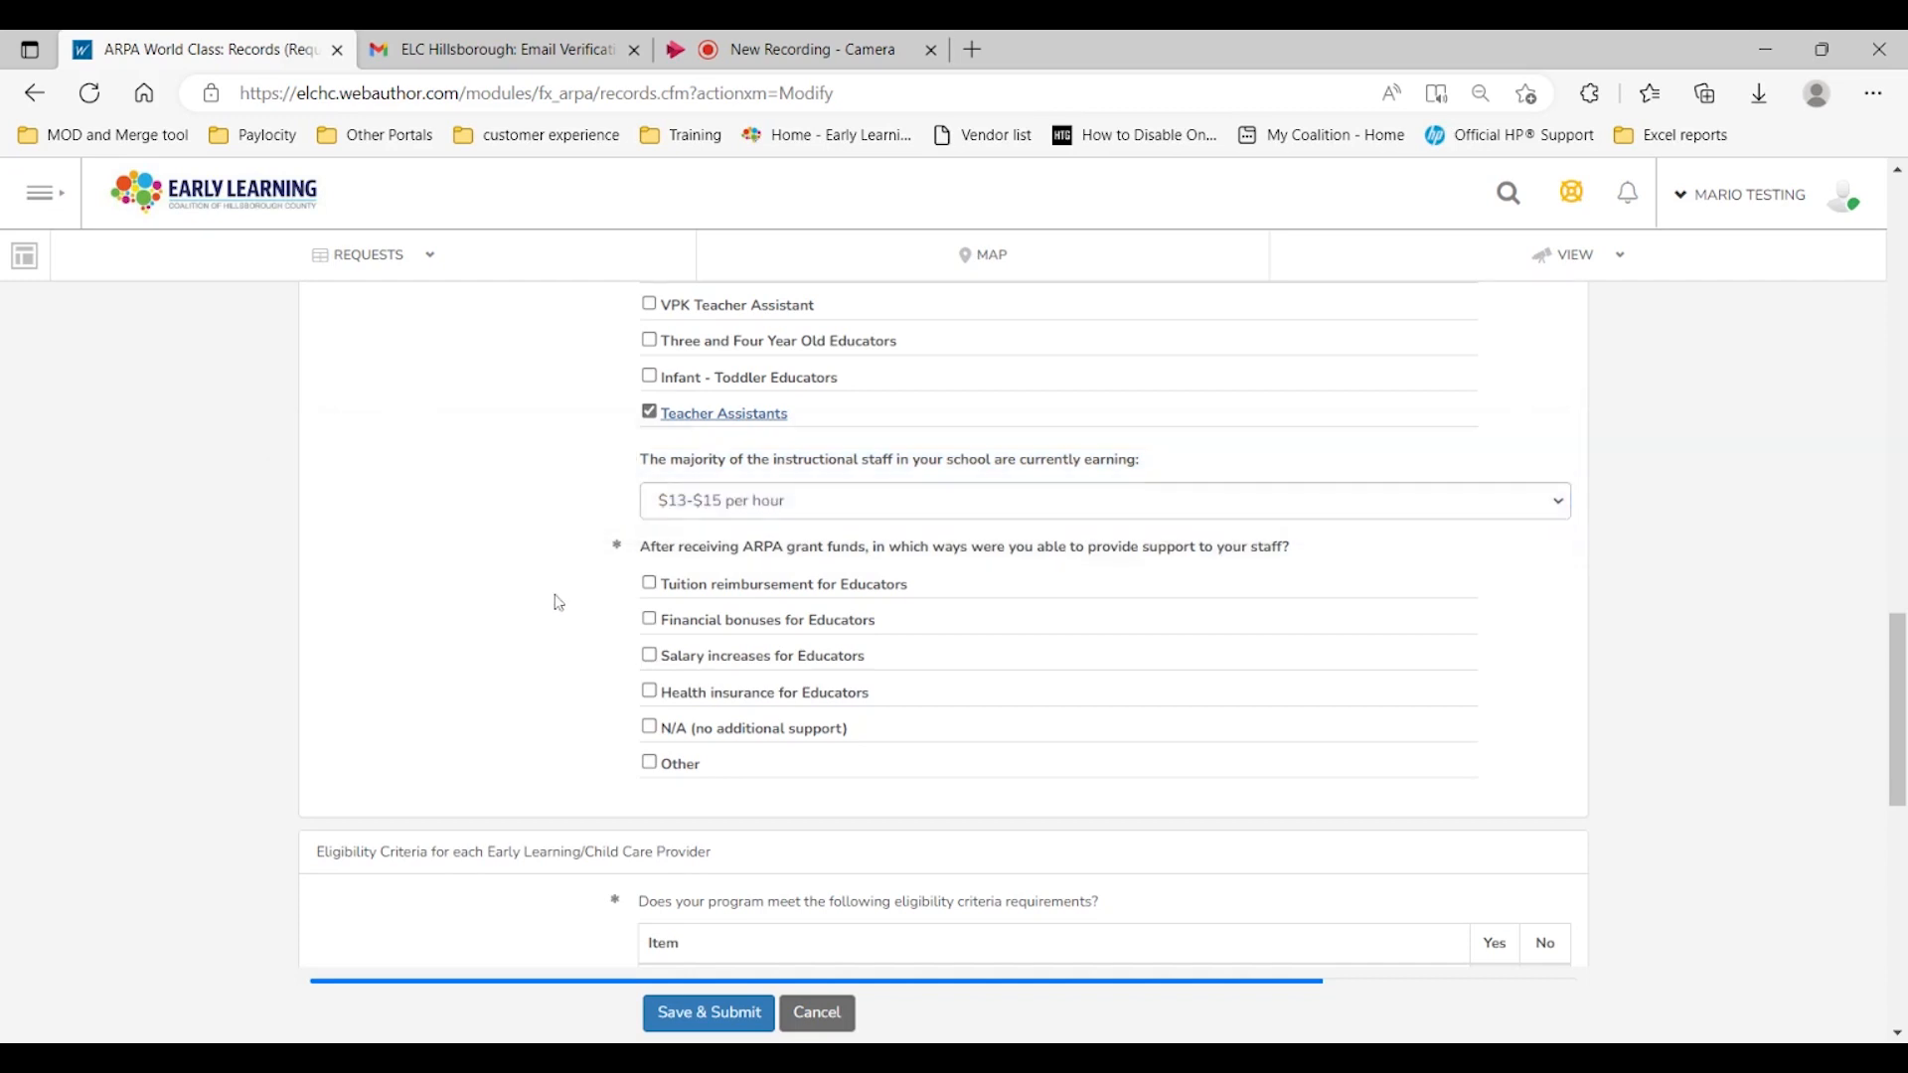
Step: Check Financial bonuses for Educators and Other as ways ARPA funds supported staff
scroll(549, 596, down, 3)
scroll(545, 567, up, 2)
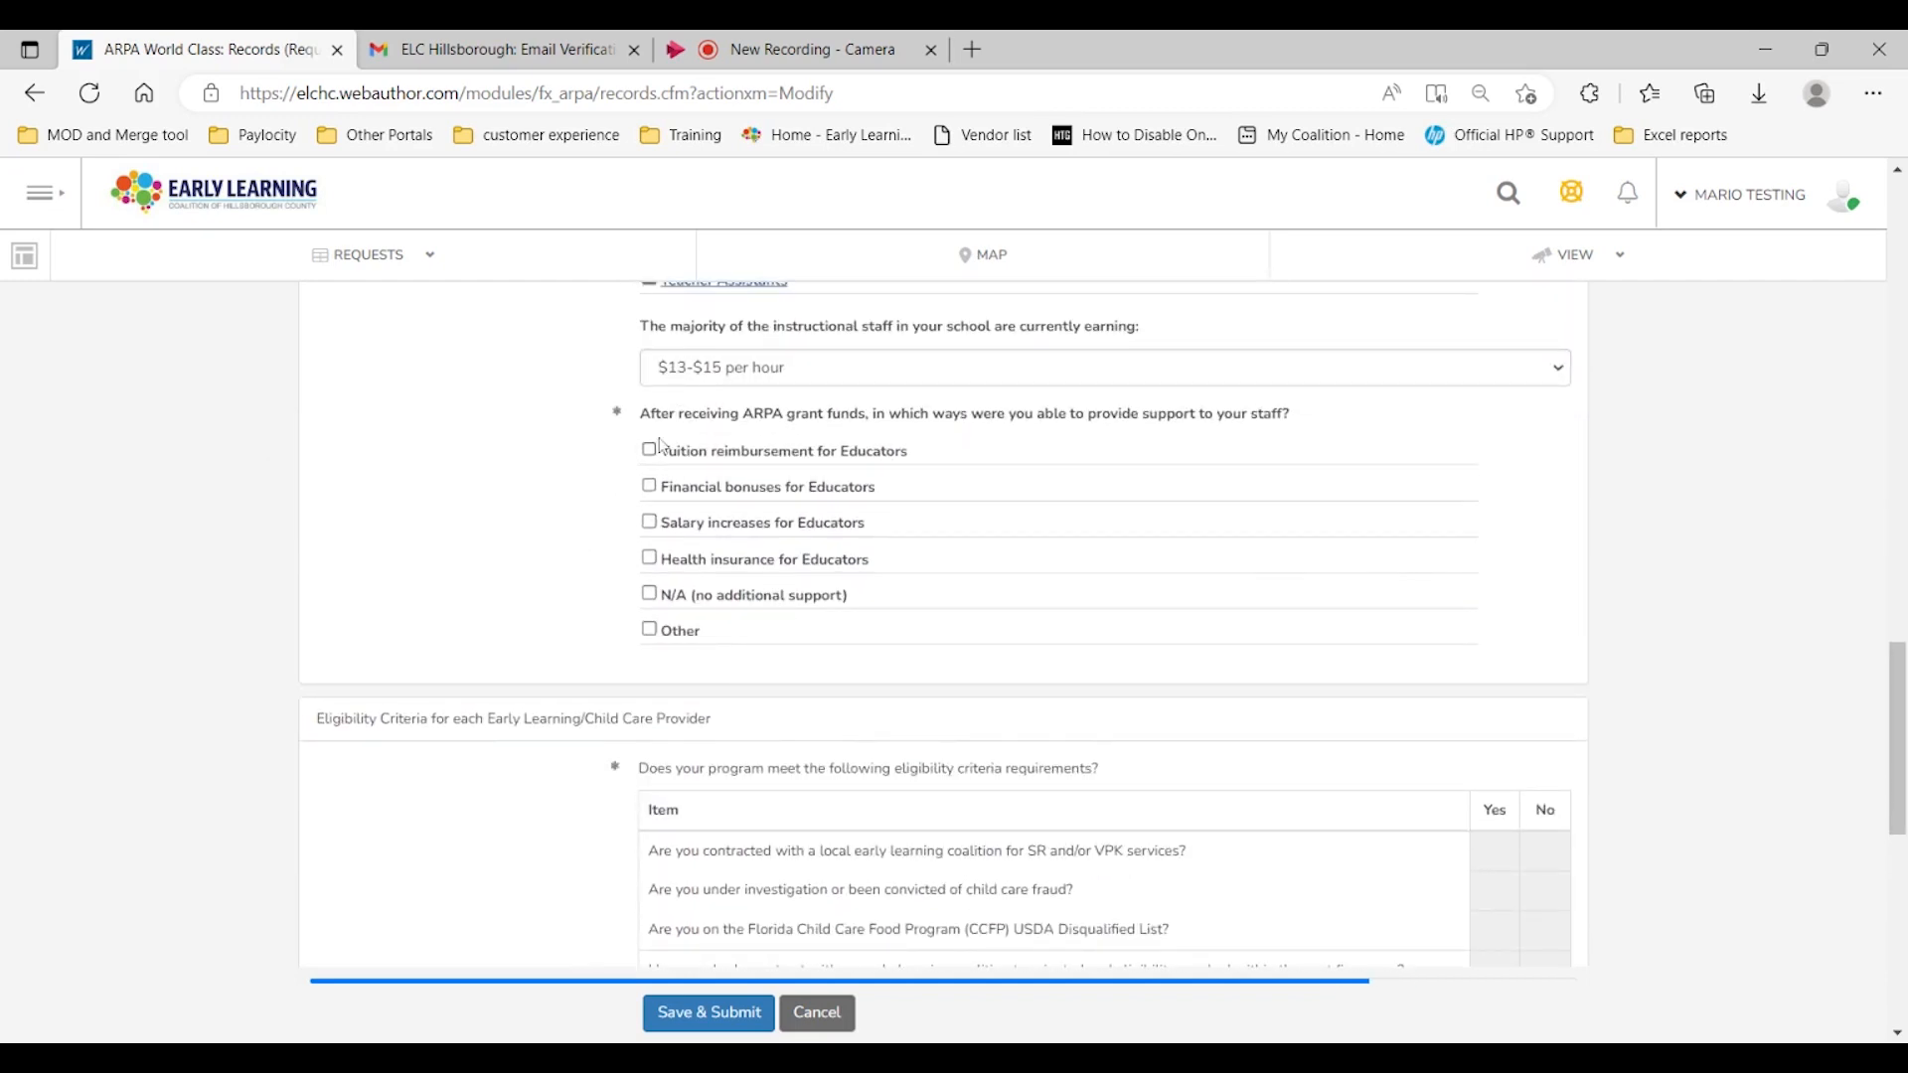
drag(646, 425, 1312, 427)
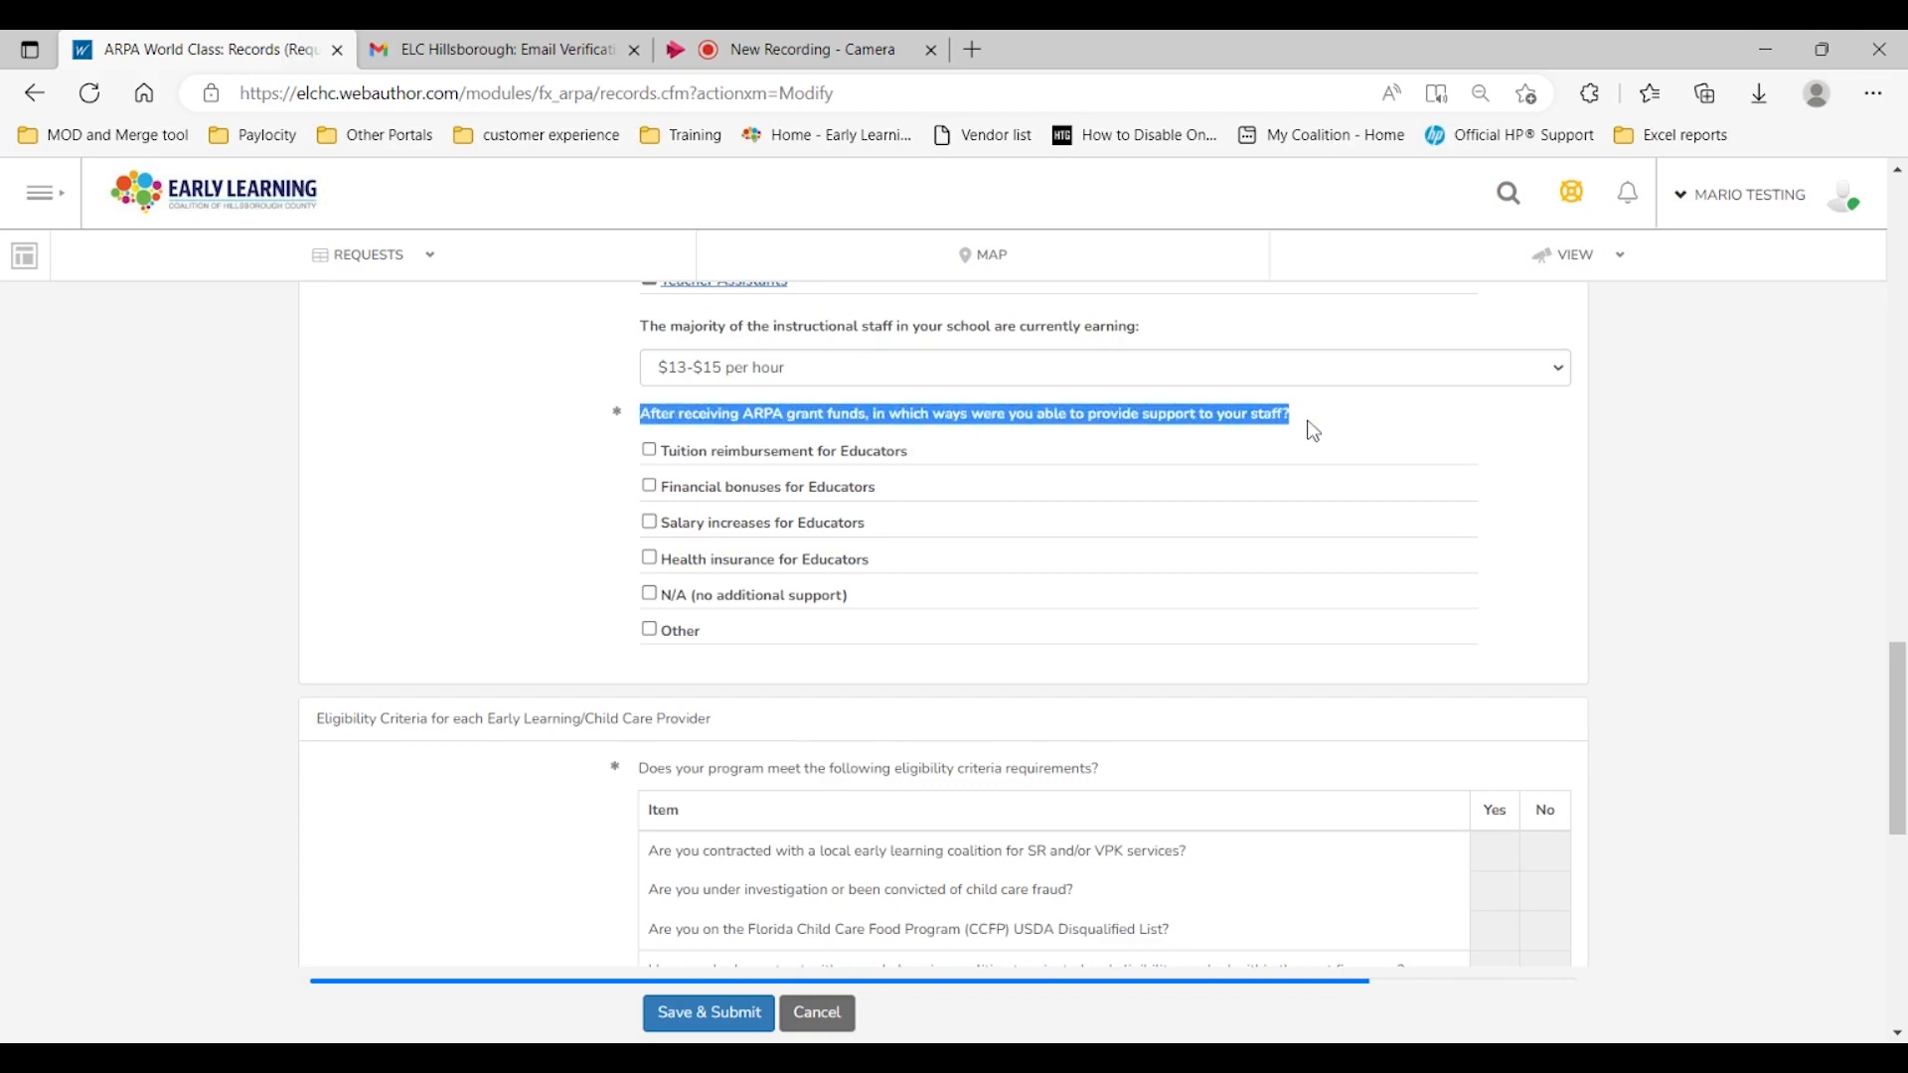
click(522, 494)
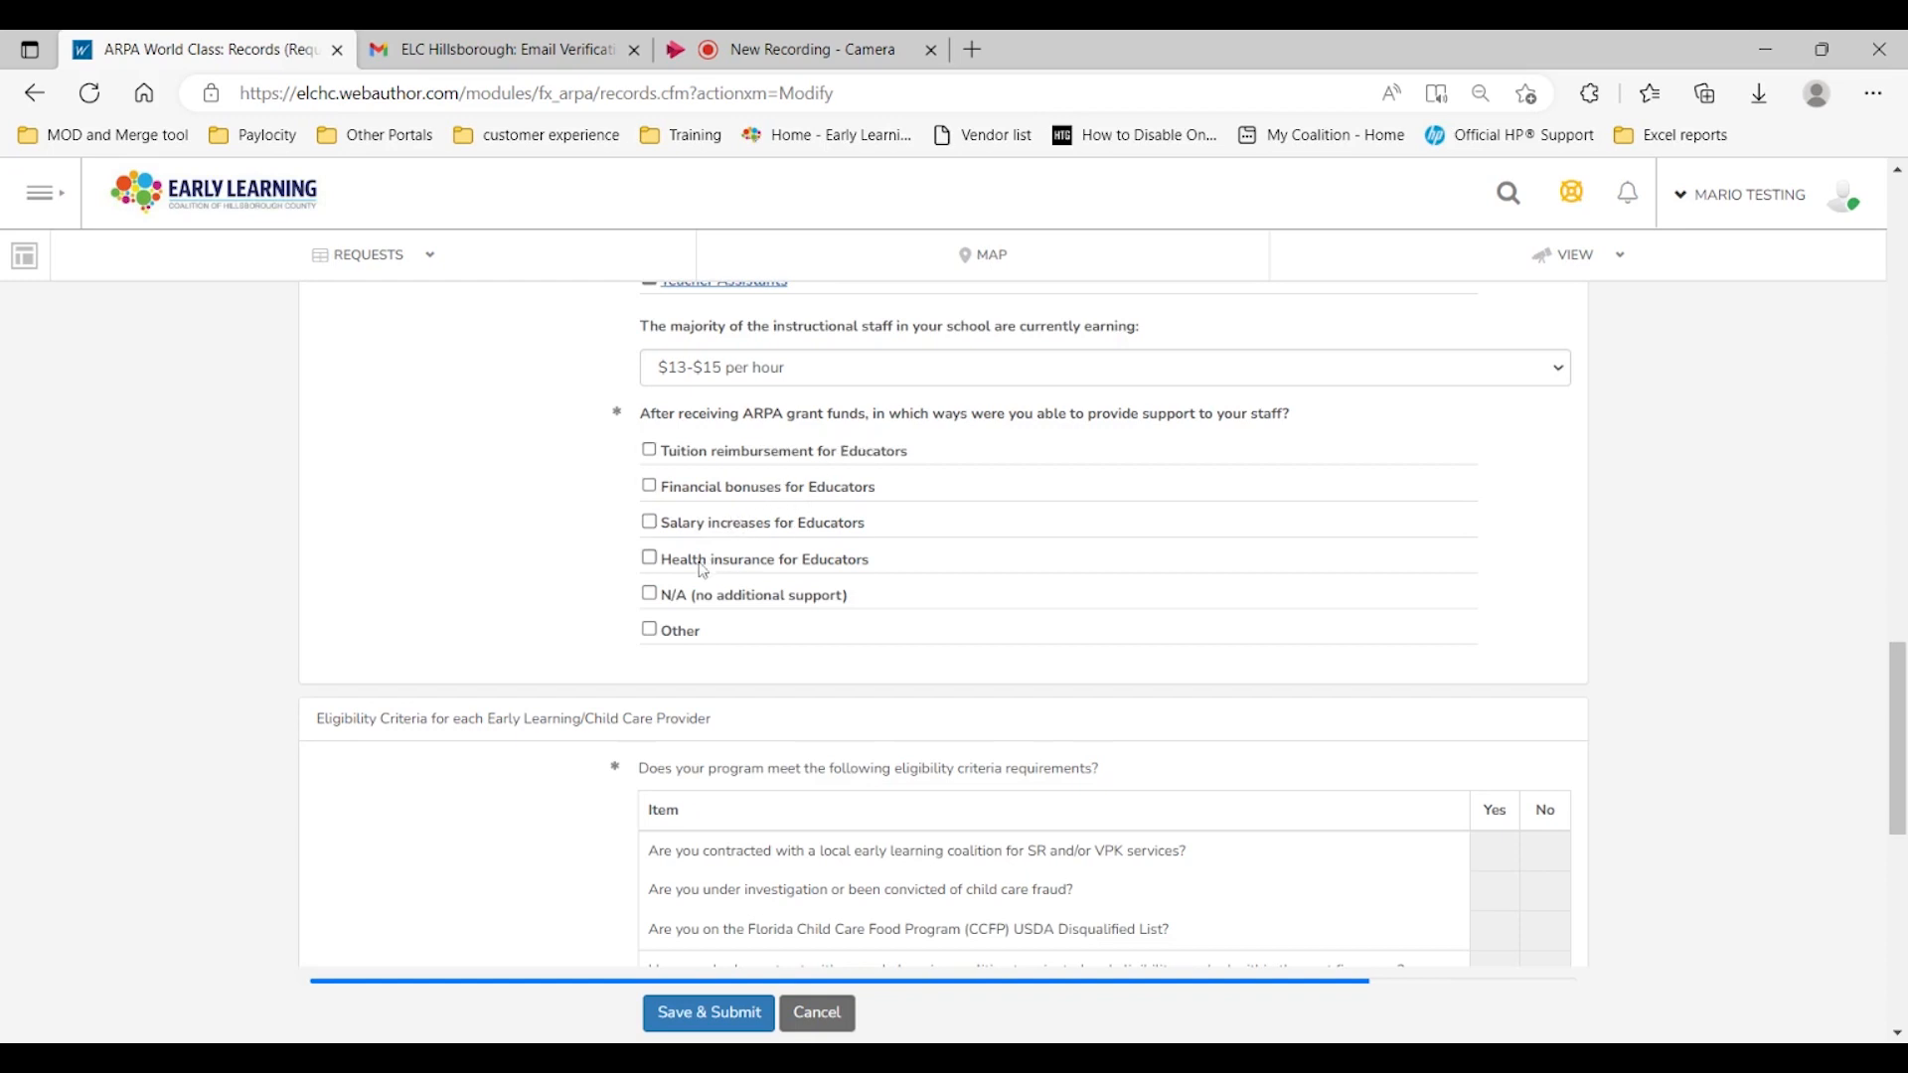
click(650, 487)
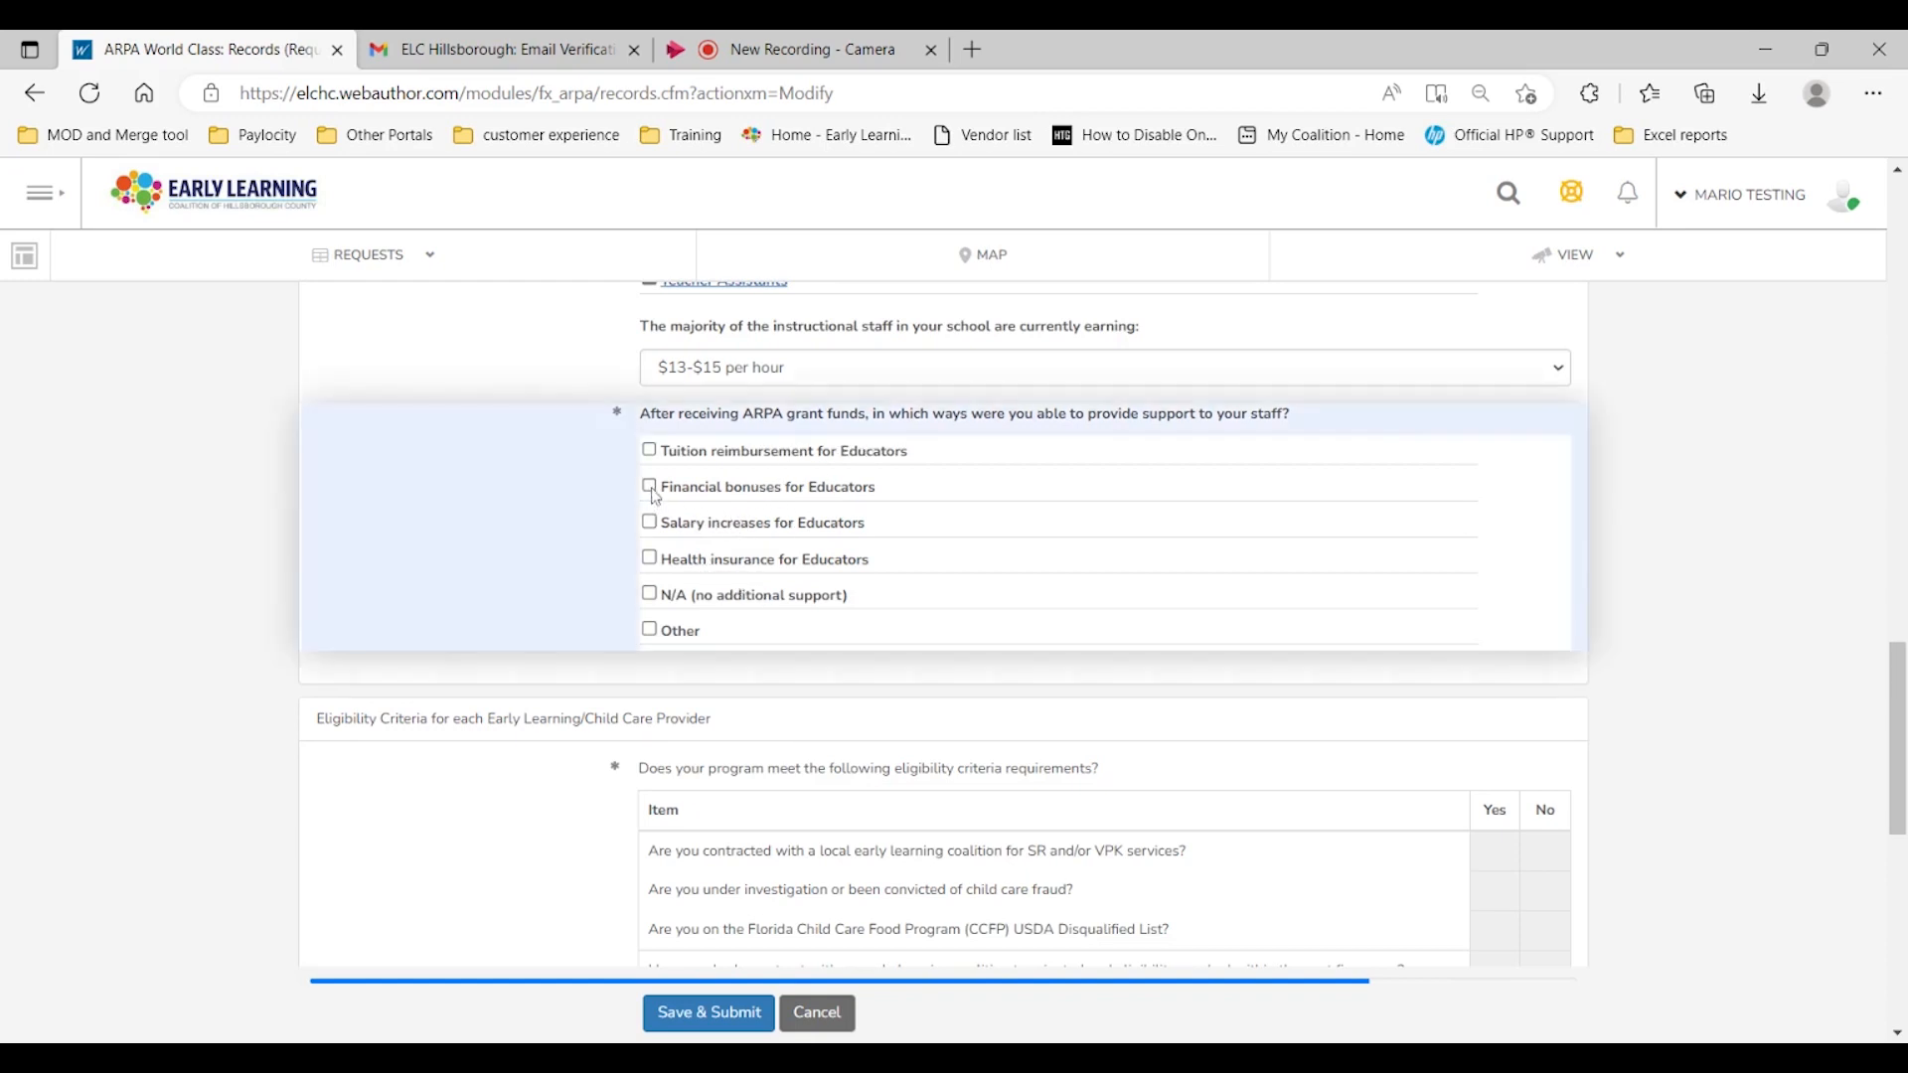
click(650, 630)
scroll(468, 785, down, 2)
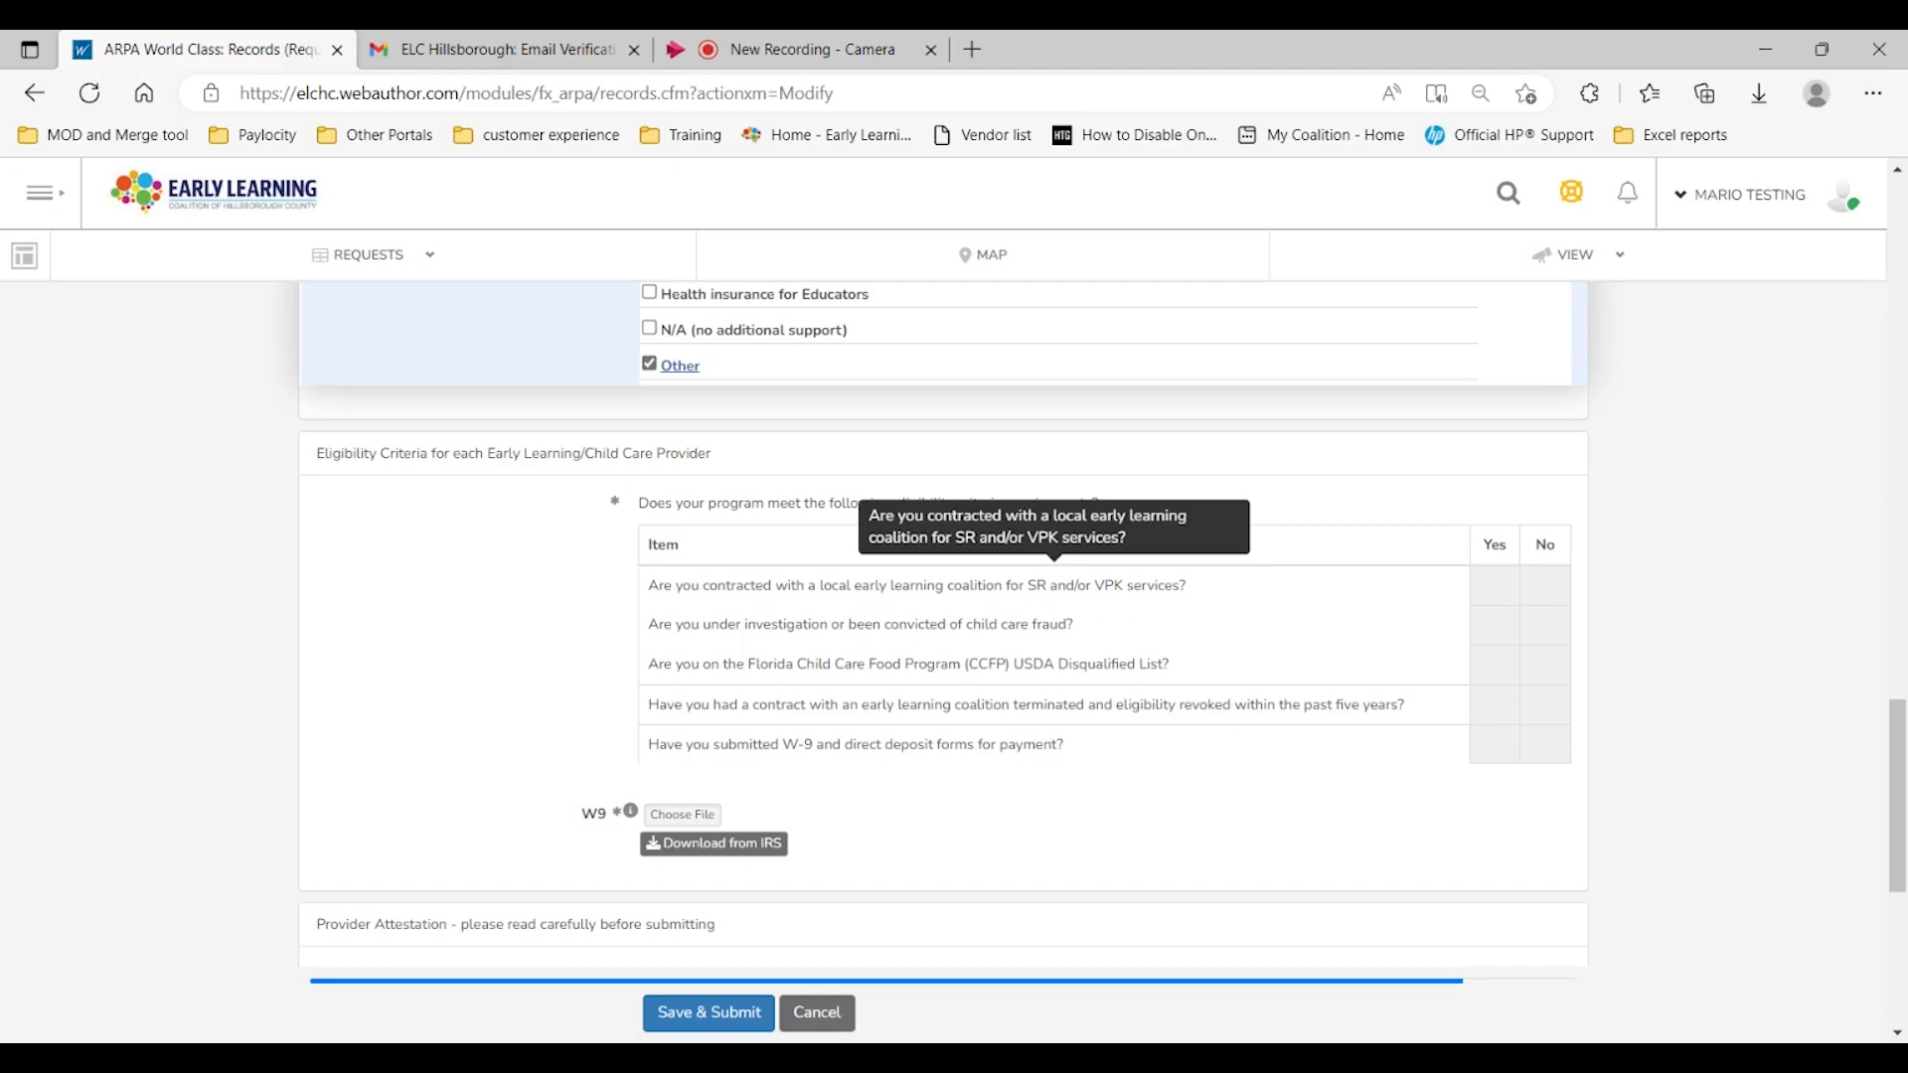
Step: Answer the eligibility criteria: Yes for coalition contract, No for the fraud, CCFP and termination questions, Yes for W-9 submitted
click(1490, 596)
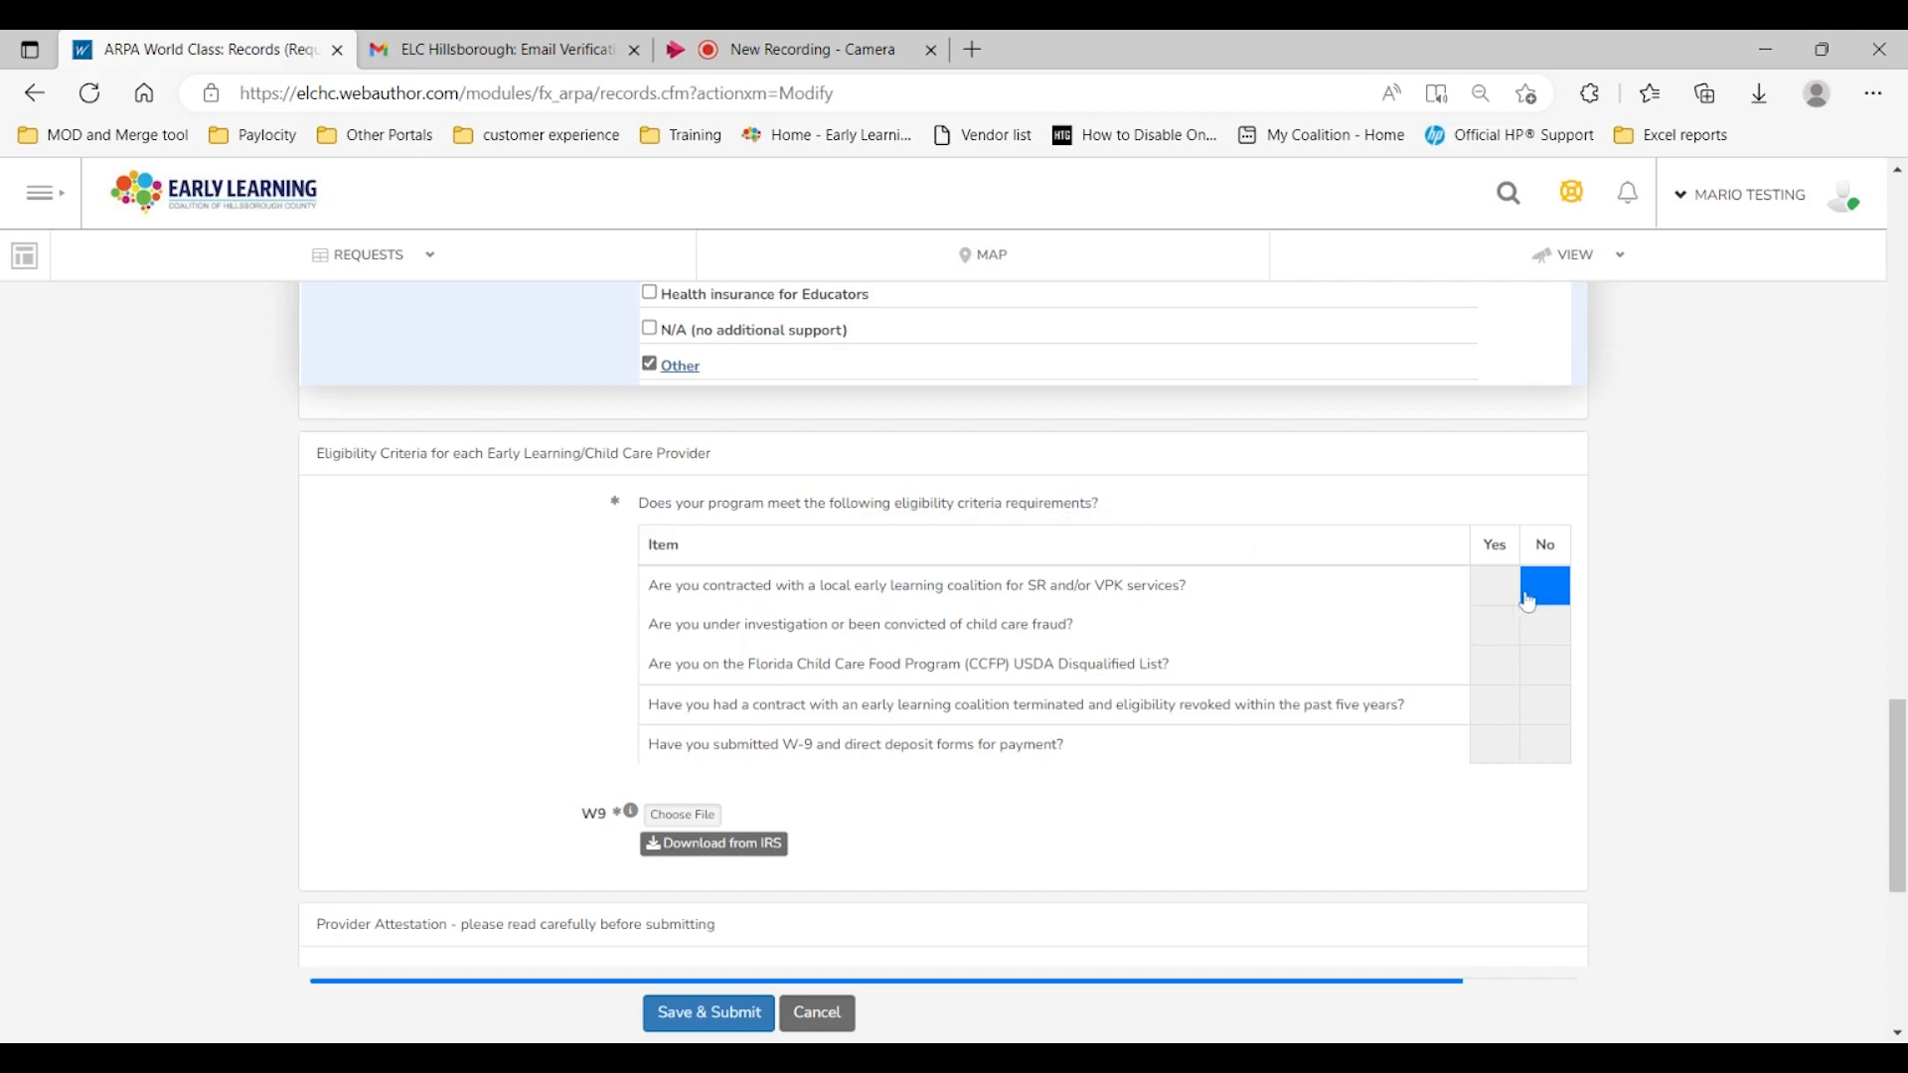
click(1491, 598)
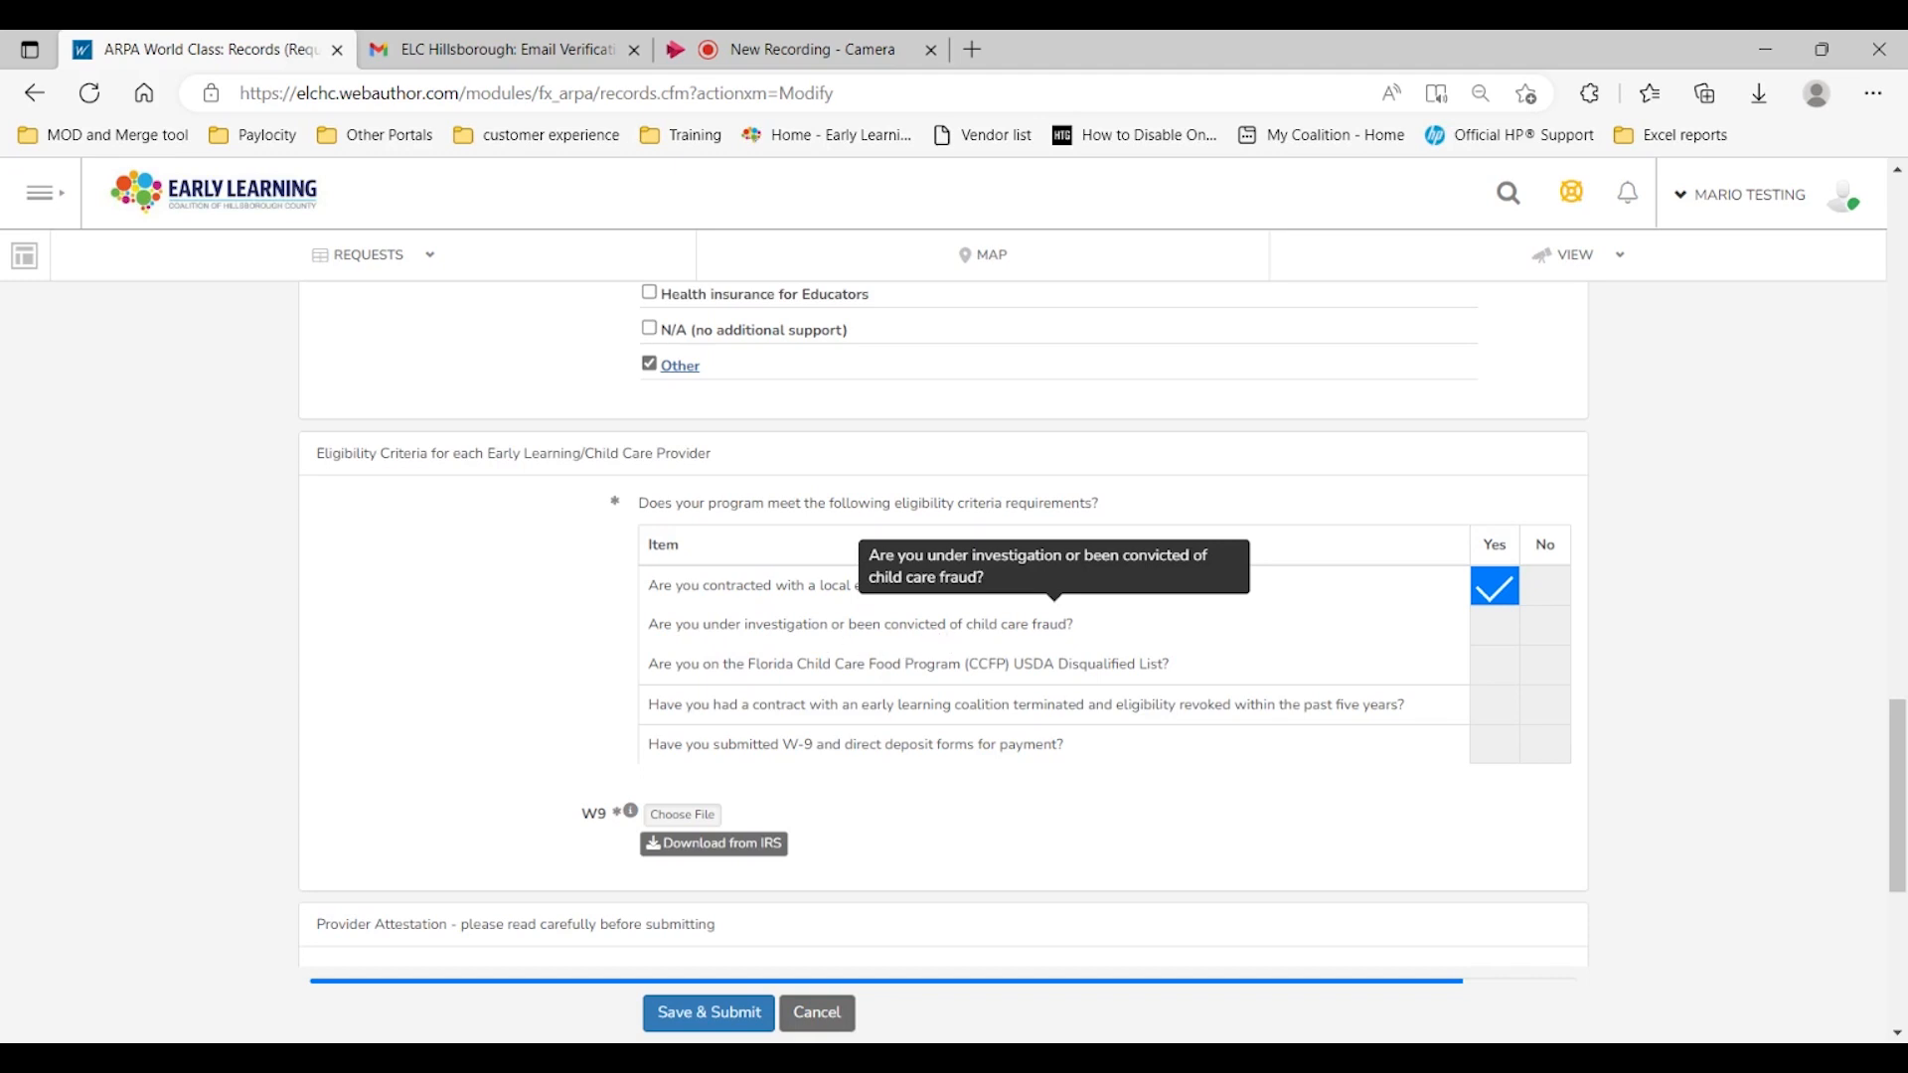
click(1545, 627)
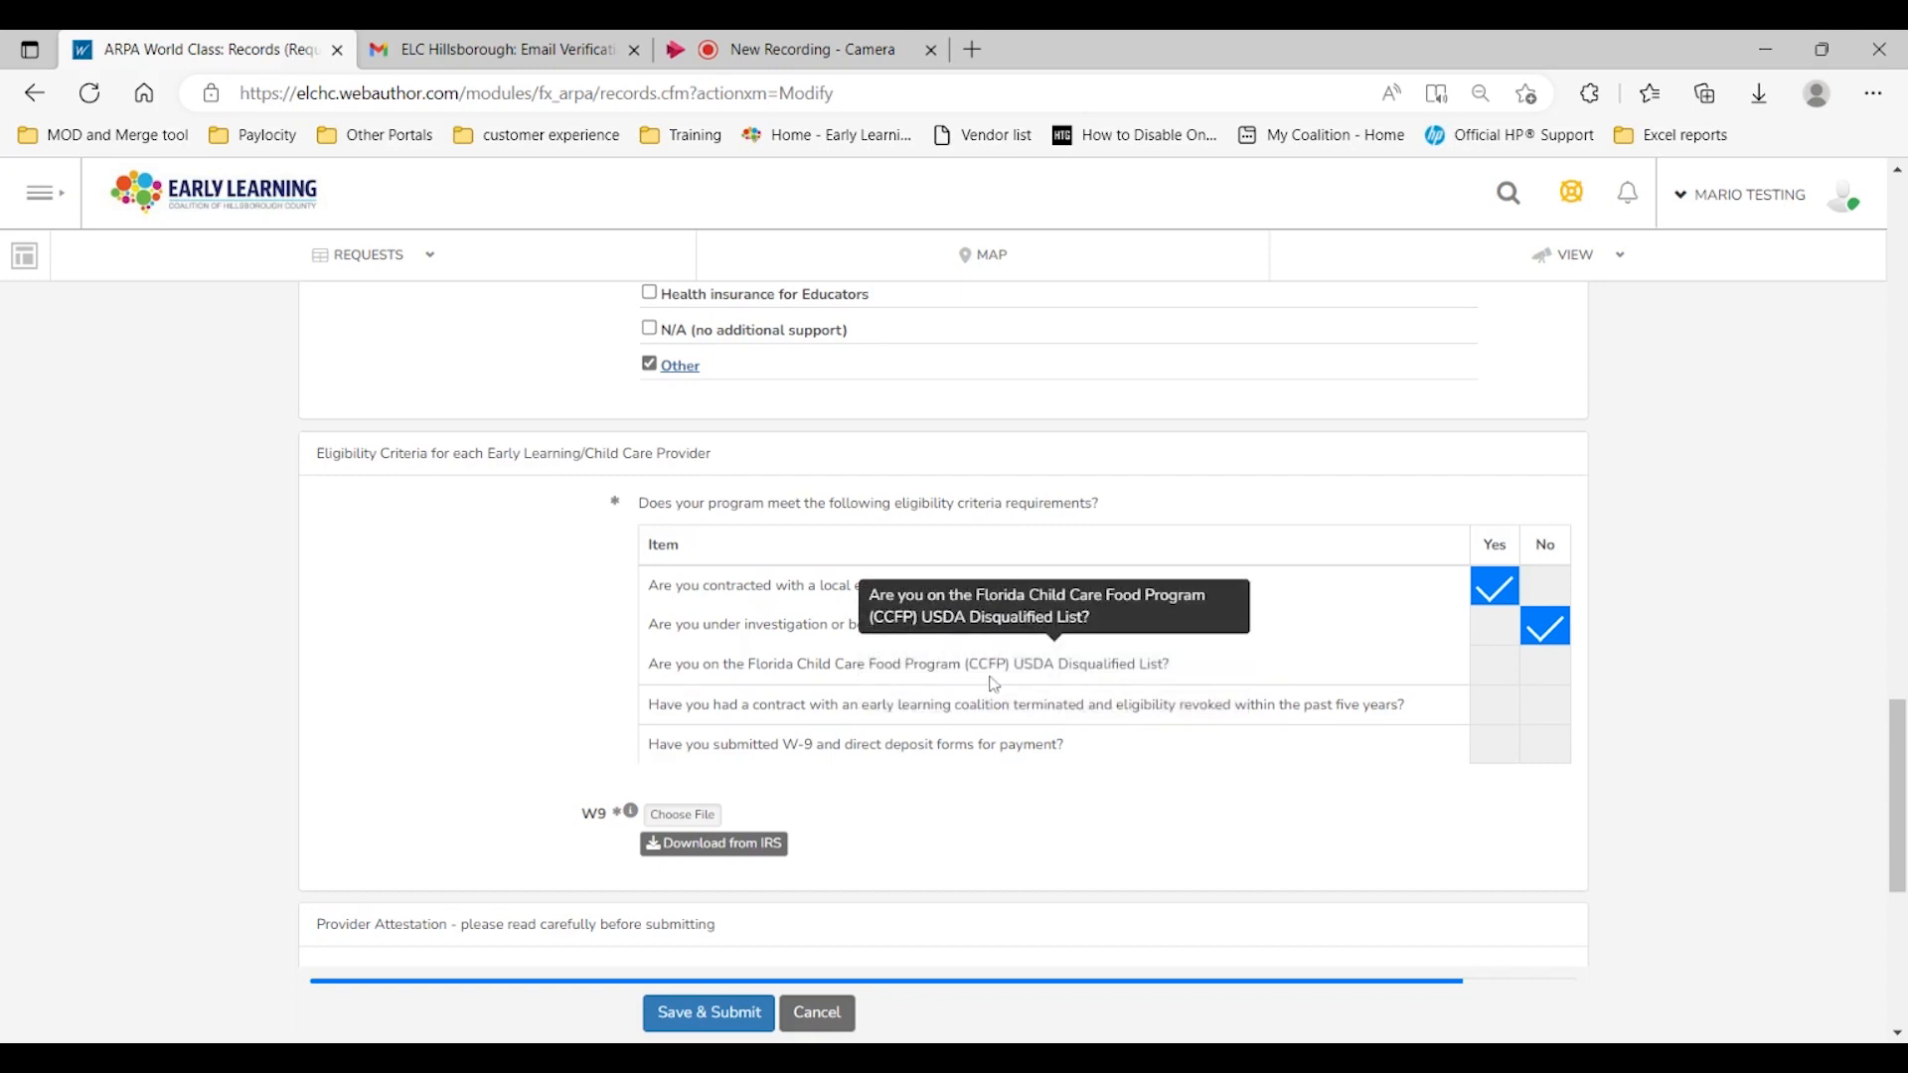
click(1538, 681)
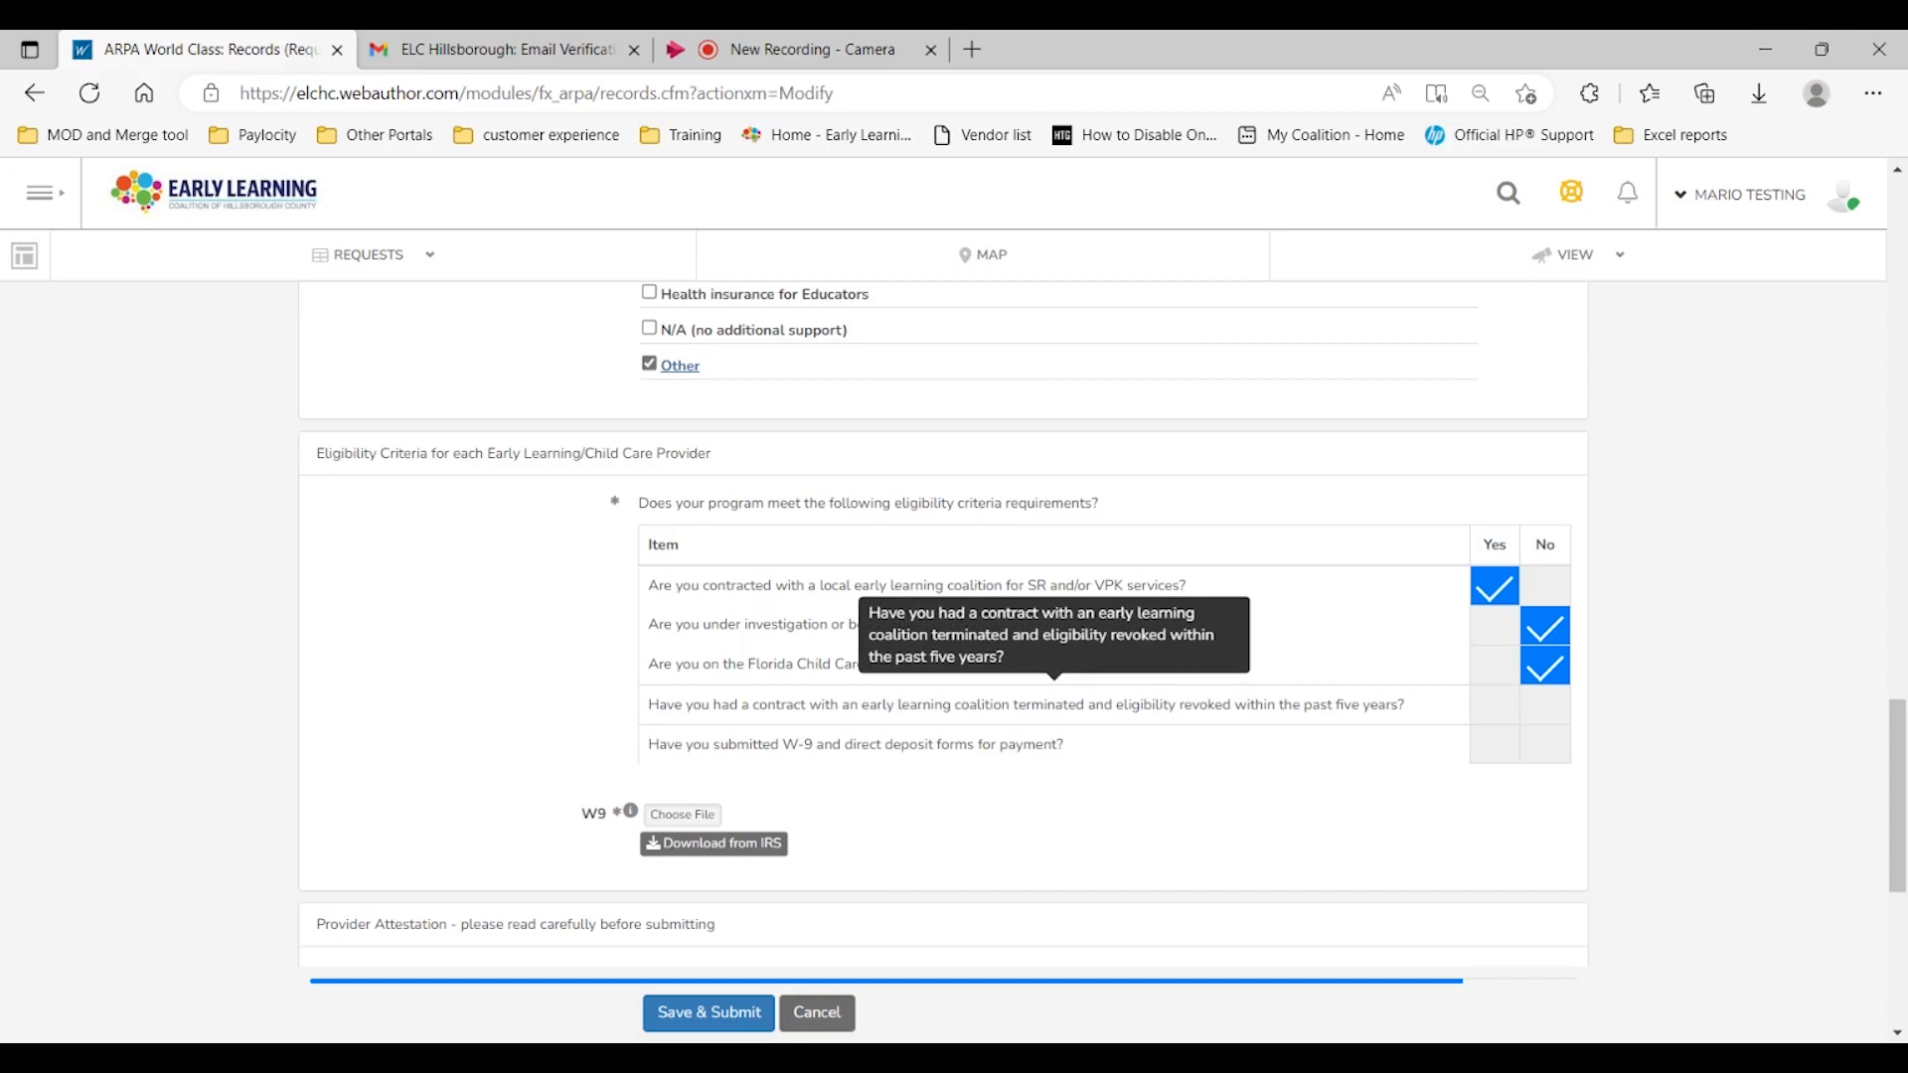
click(1547, 707)
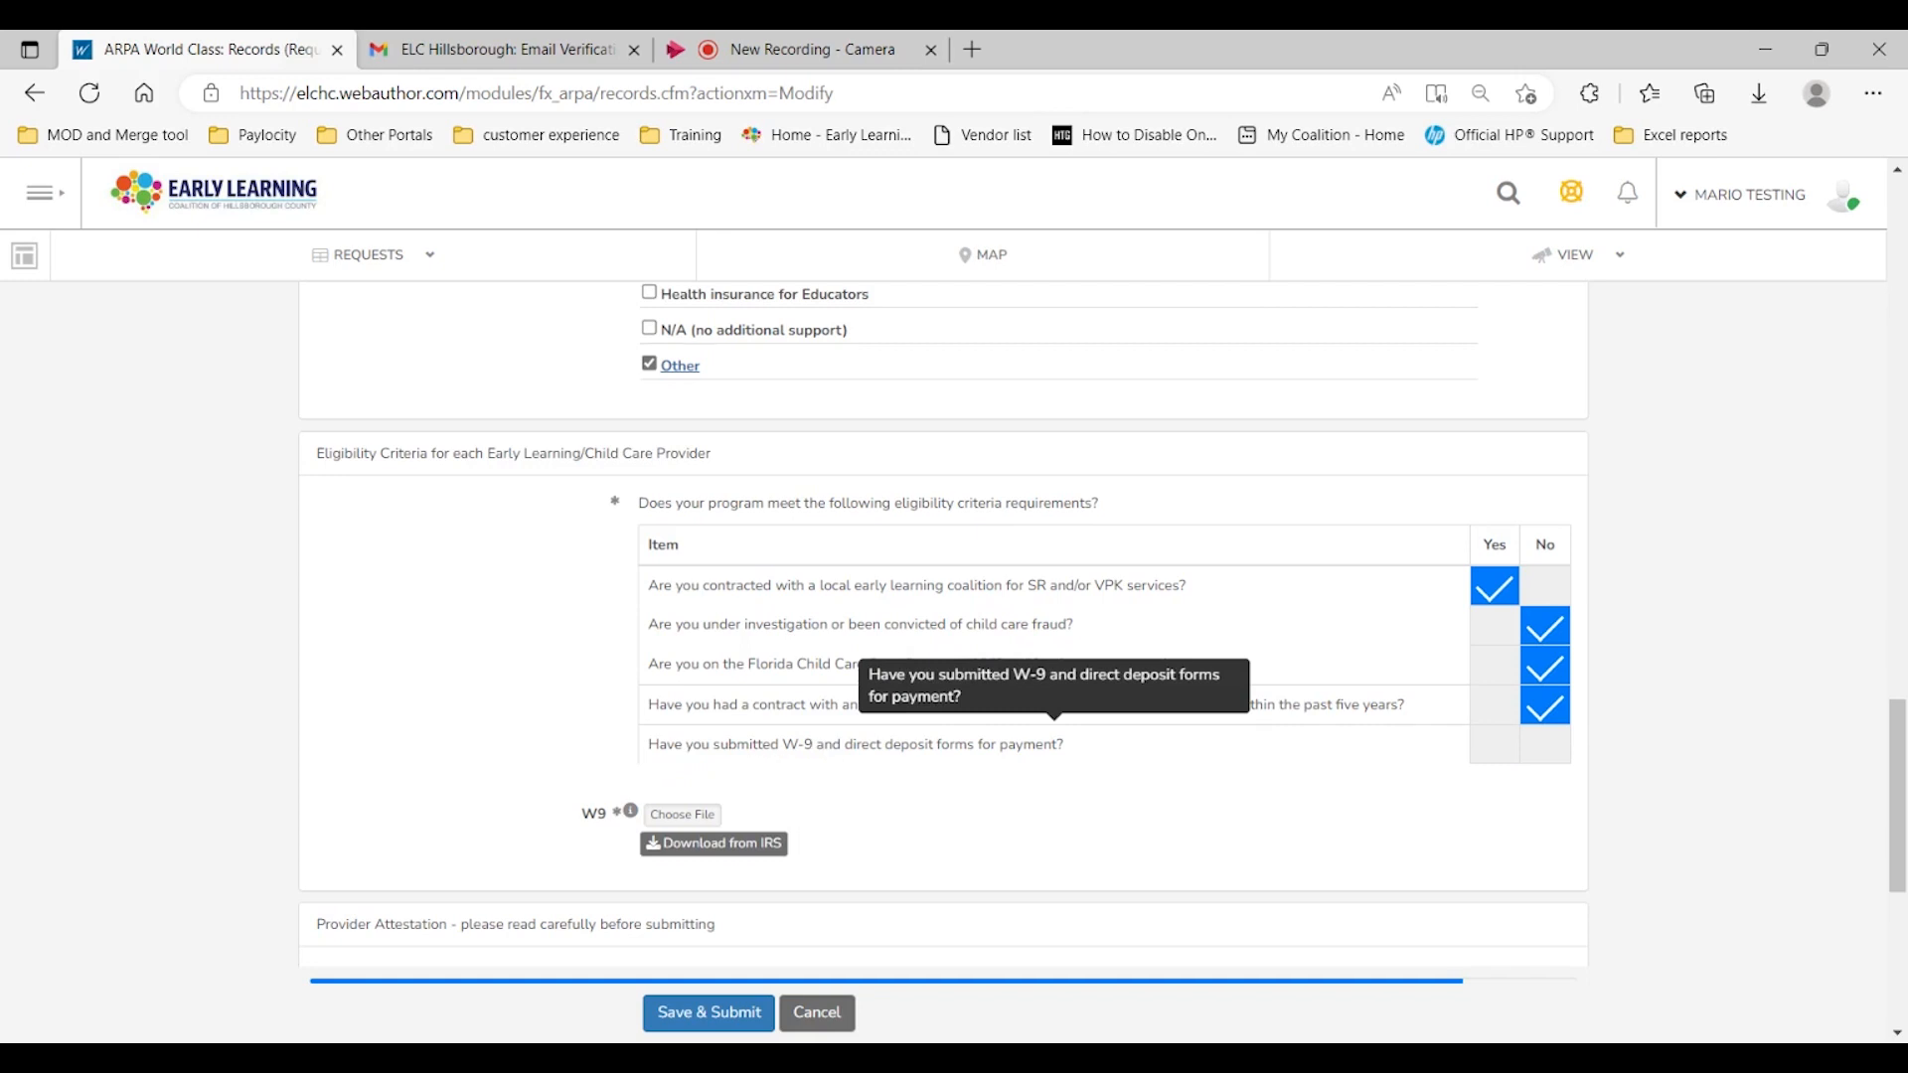
click(1495, 747)
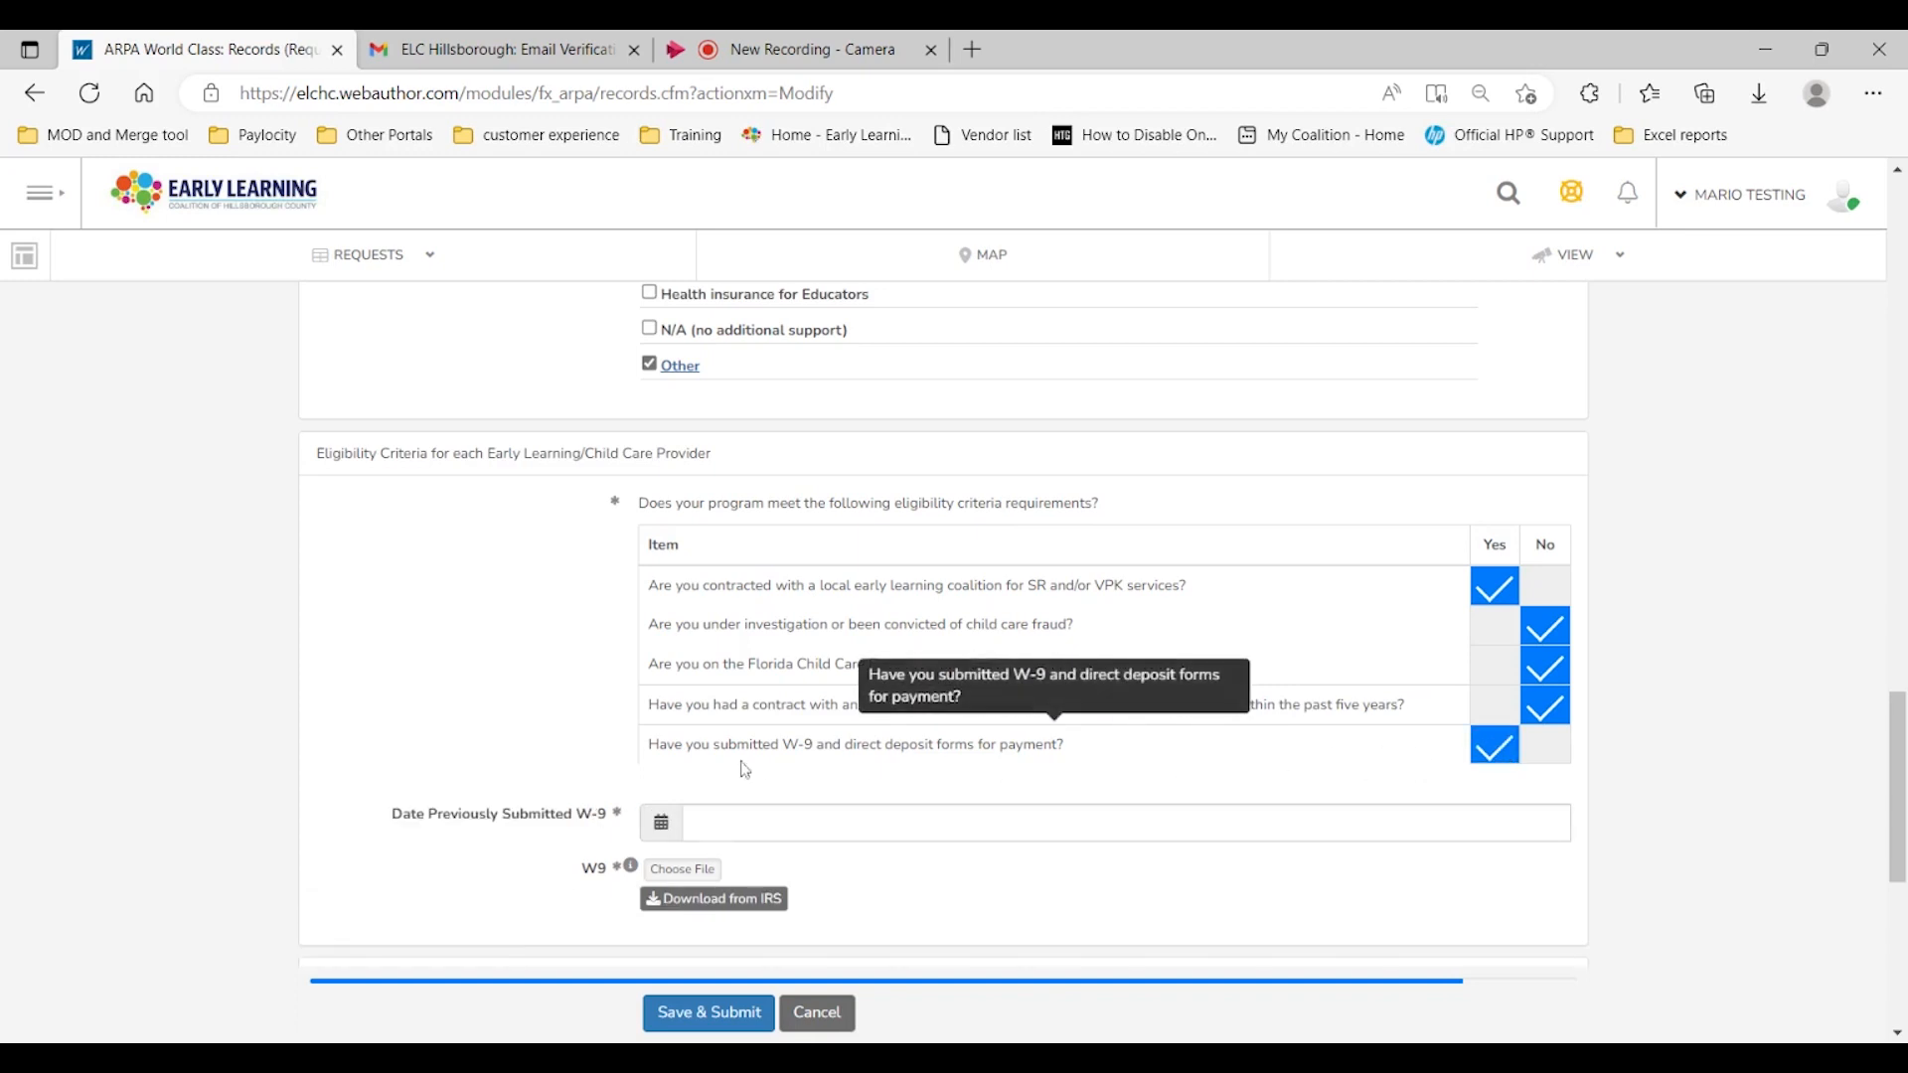
Step: Set the Date Previously Submitted W-9 to 12/01/2022 using the date picker
scroll(408, 726, down, 1)
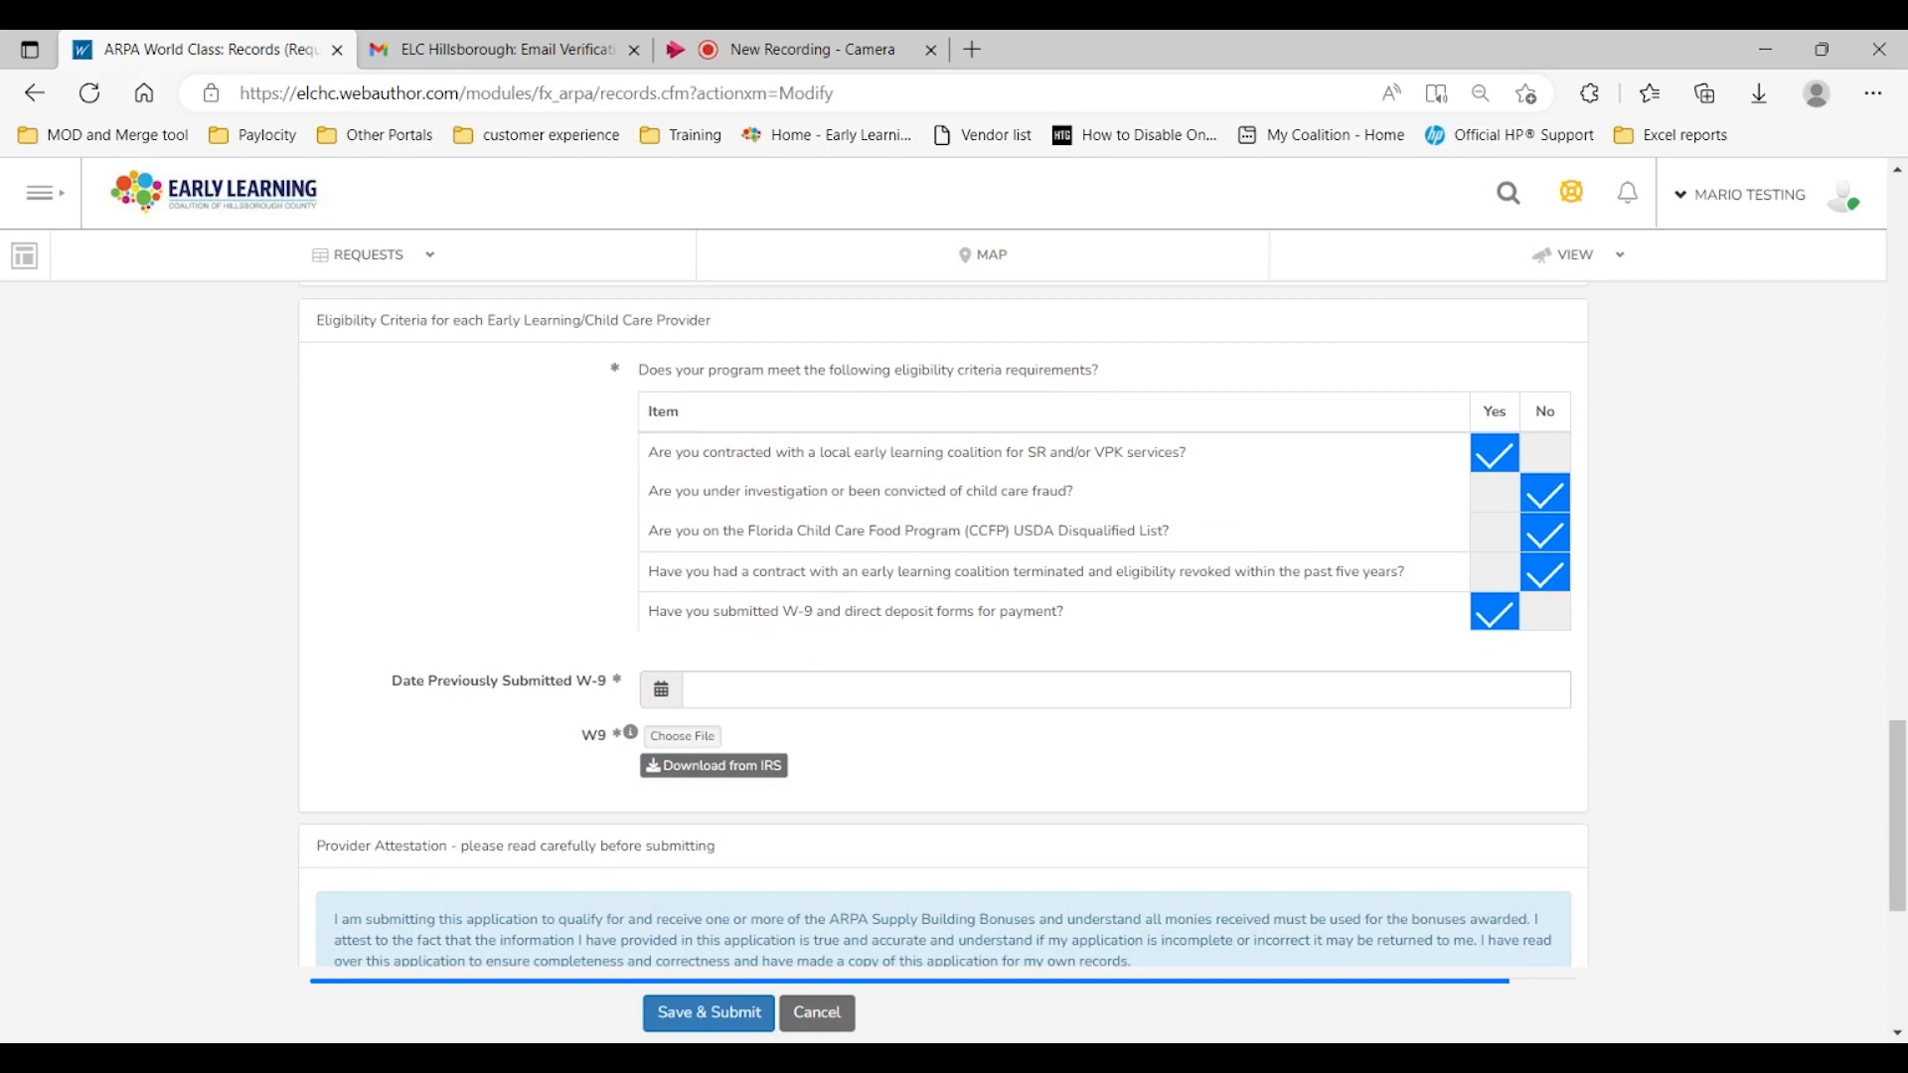
click(801, 690)
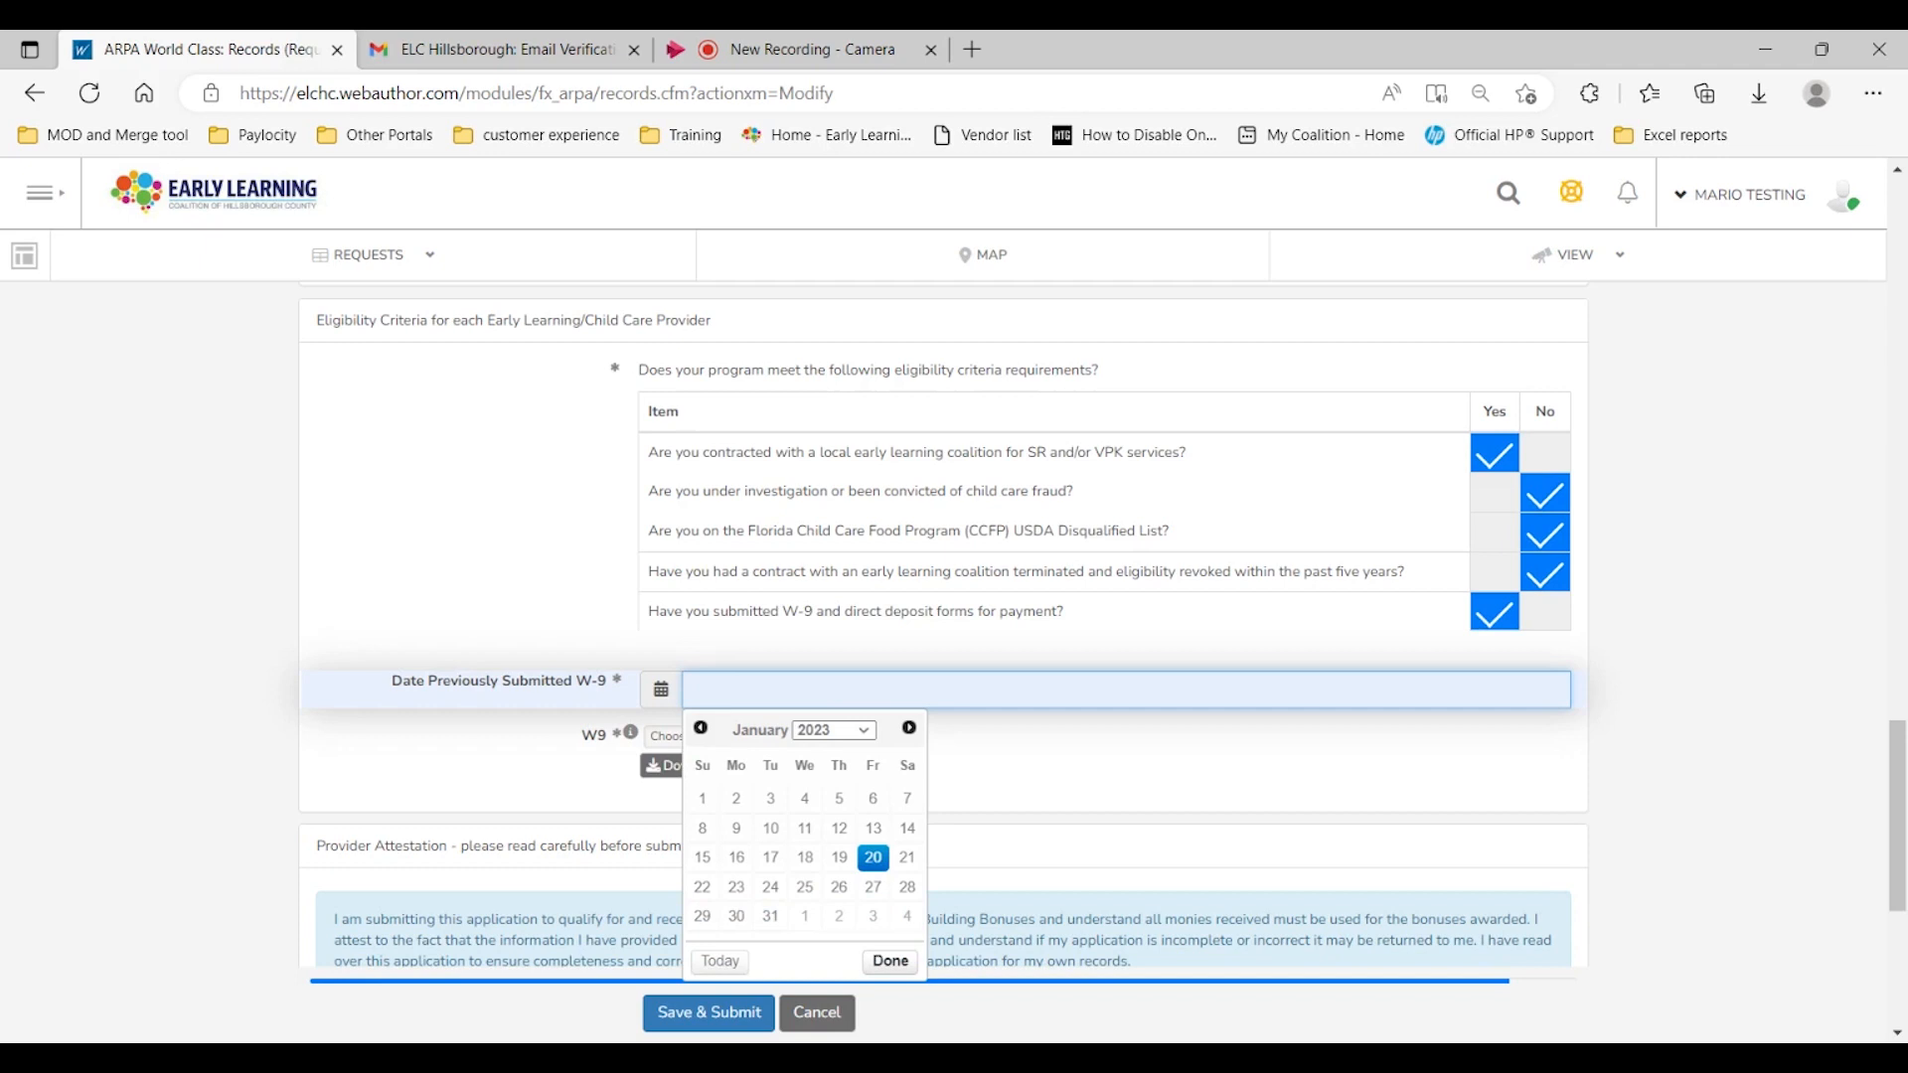
click(701, 729)
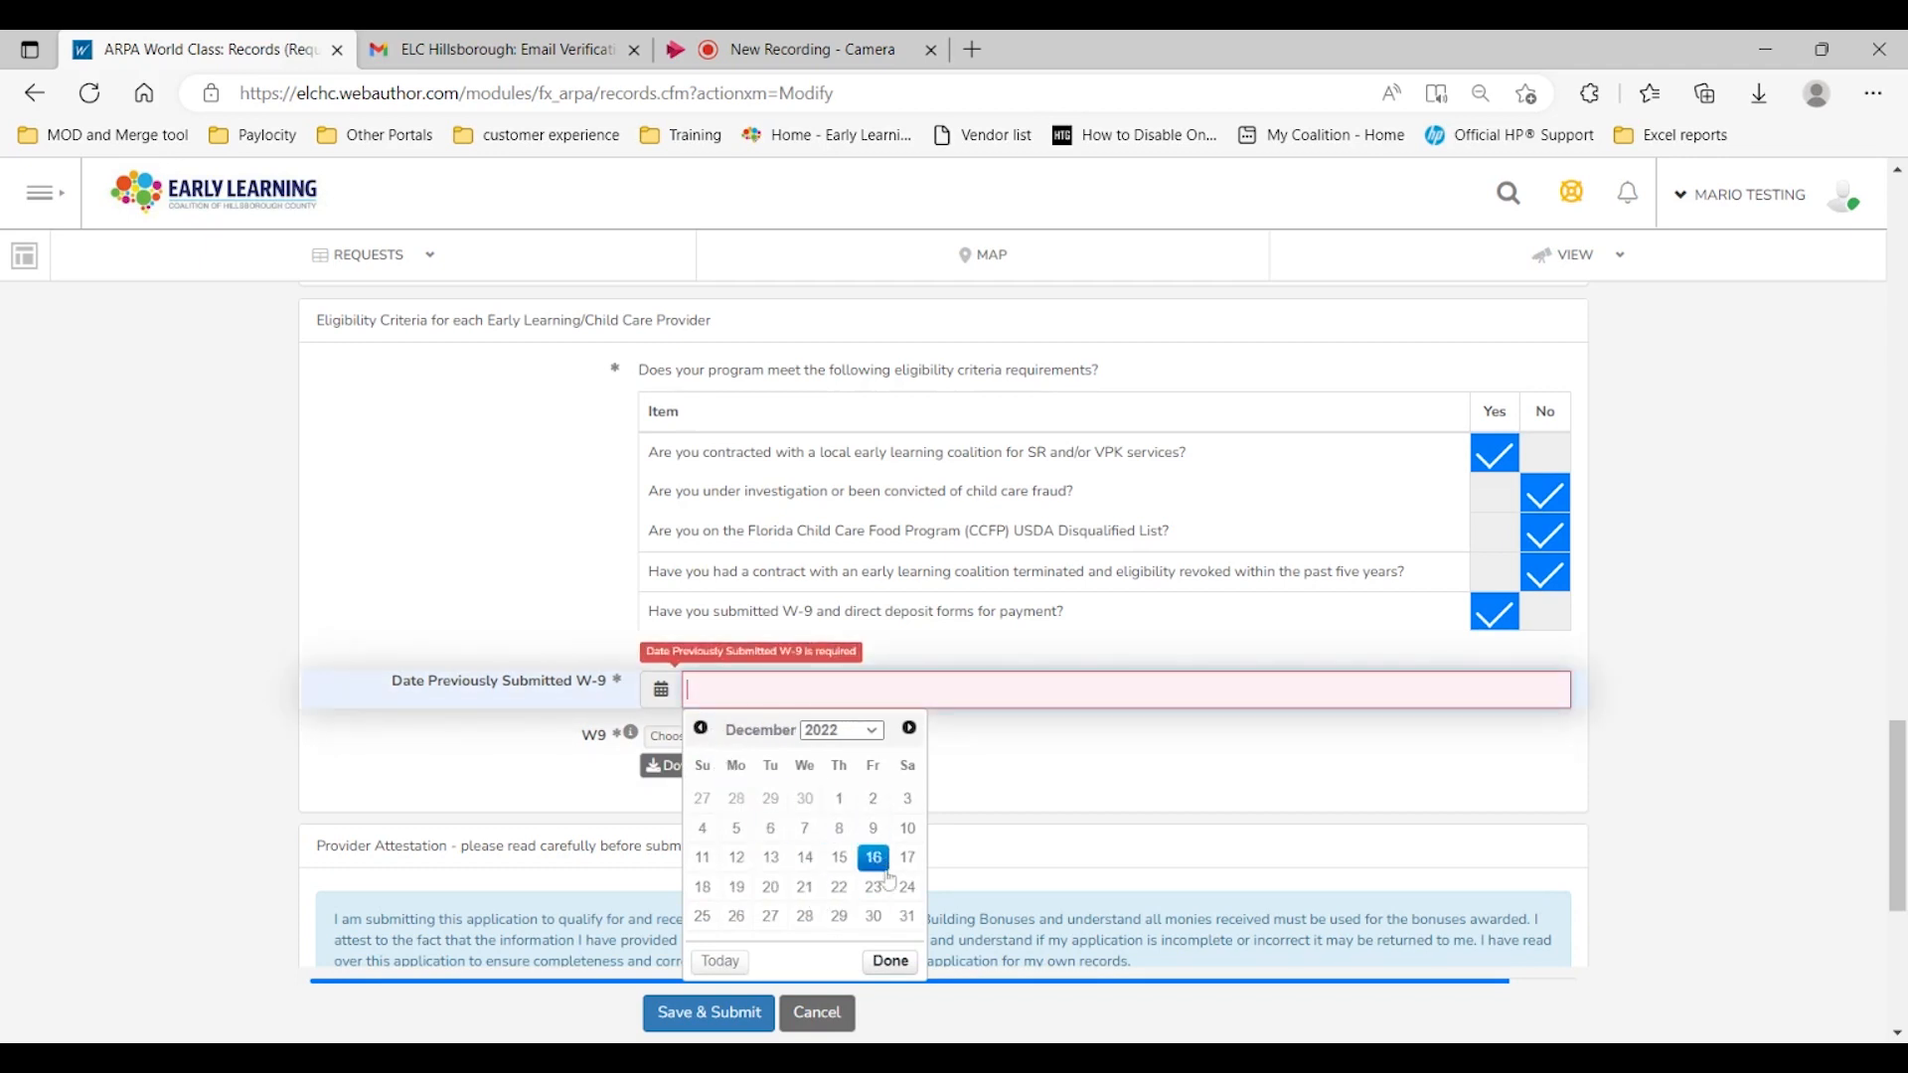
click(841, 801)
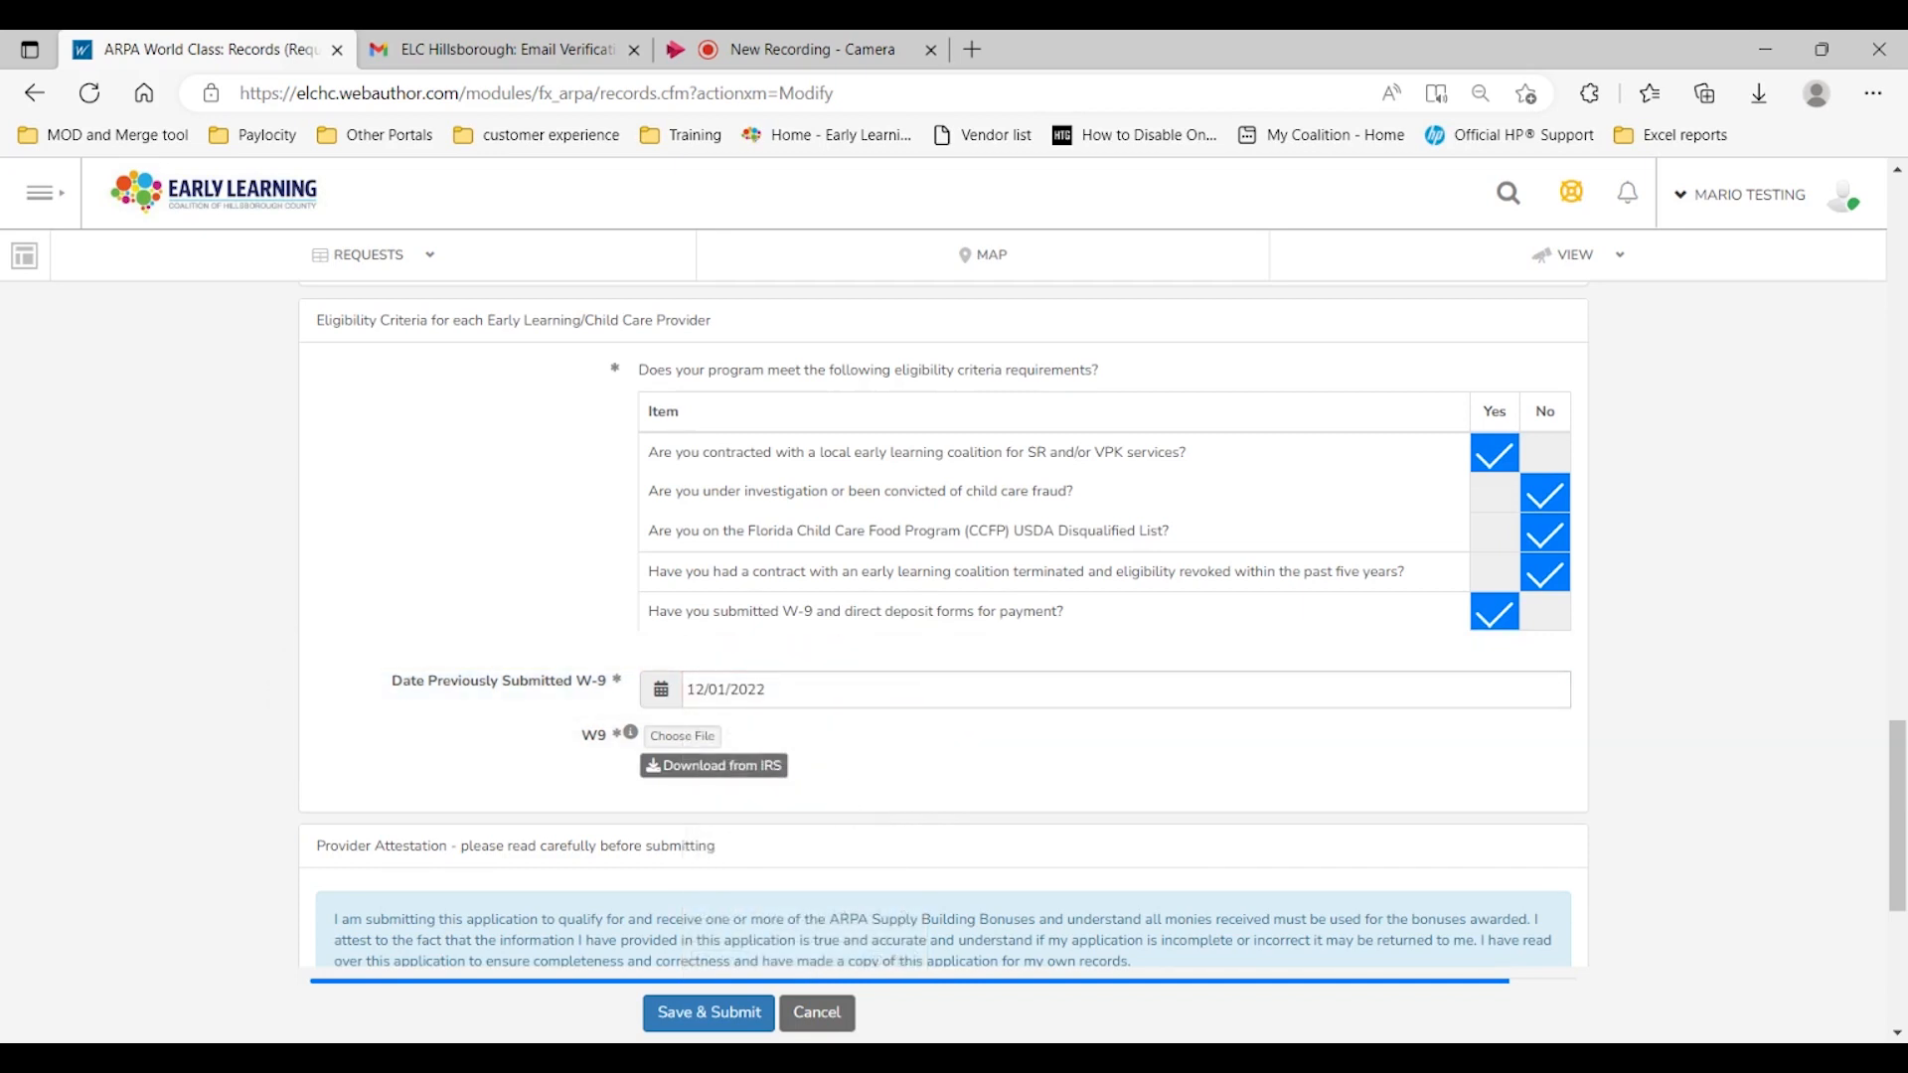
Step: Upload blank document.pdf as the W9 file
scroll(505, 741, down, 3)
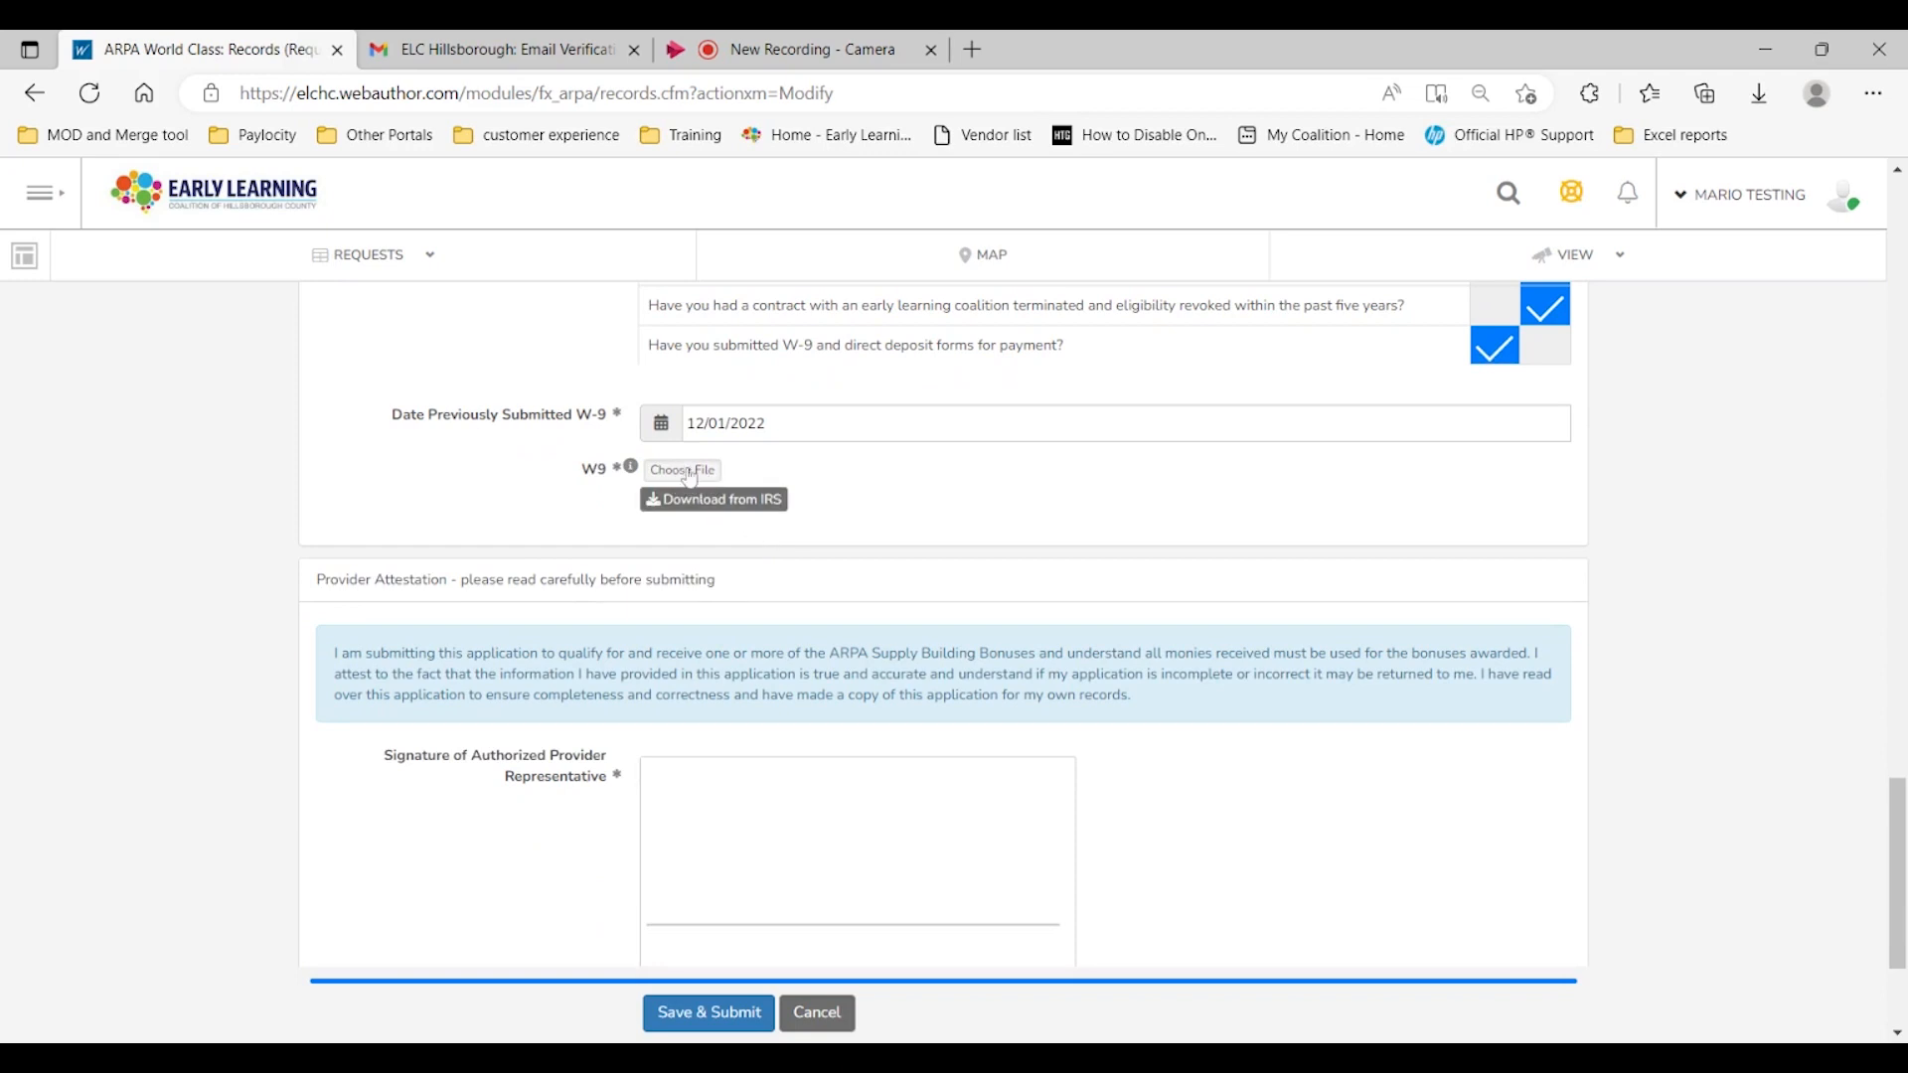
click(688, 474)
click(671, 482)
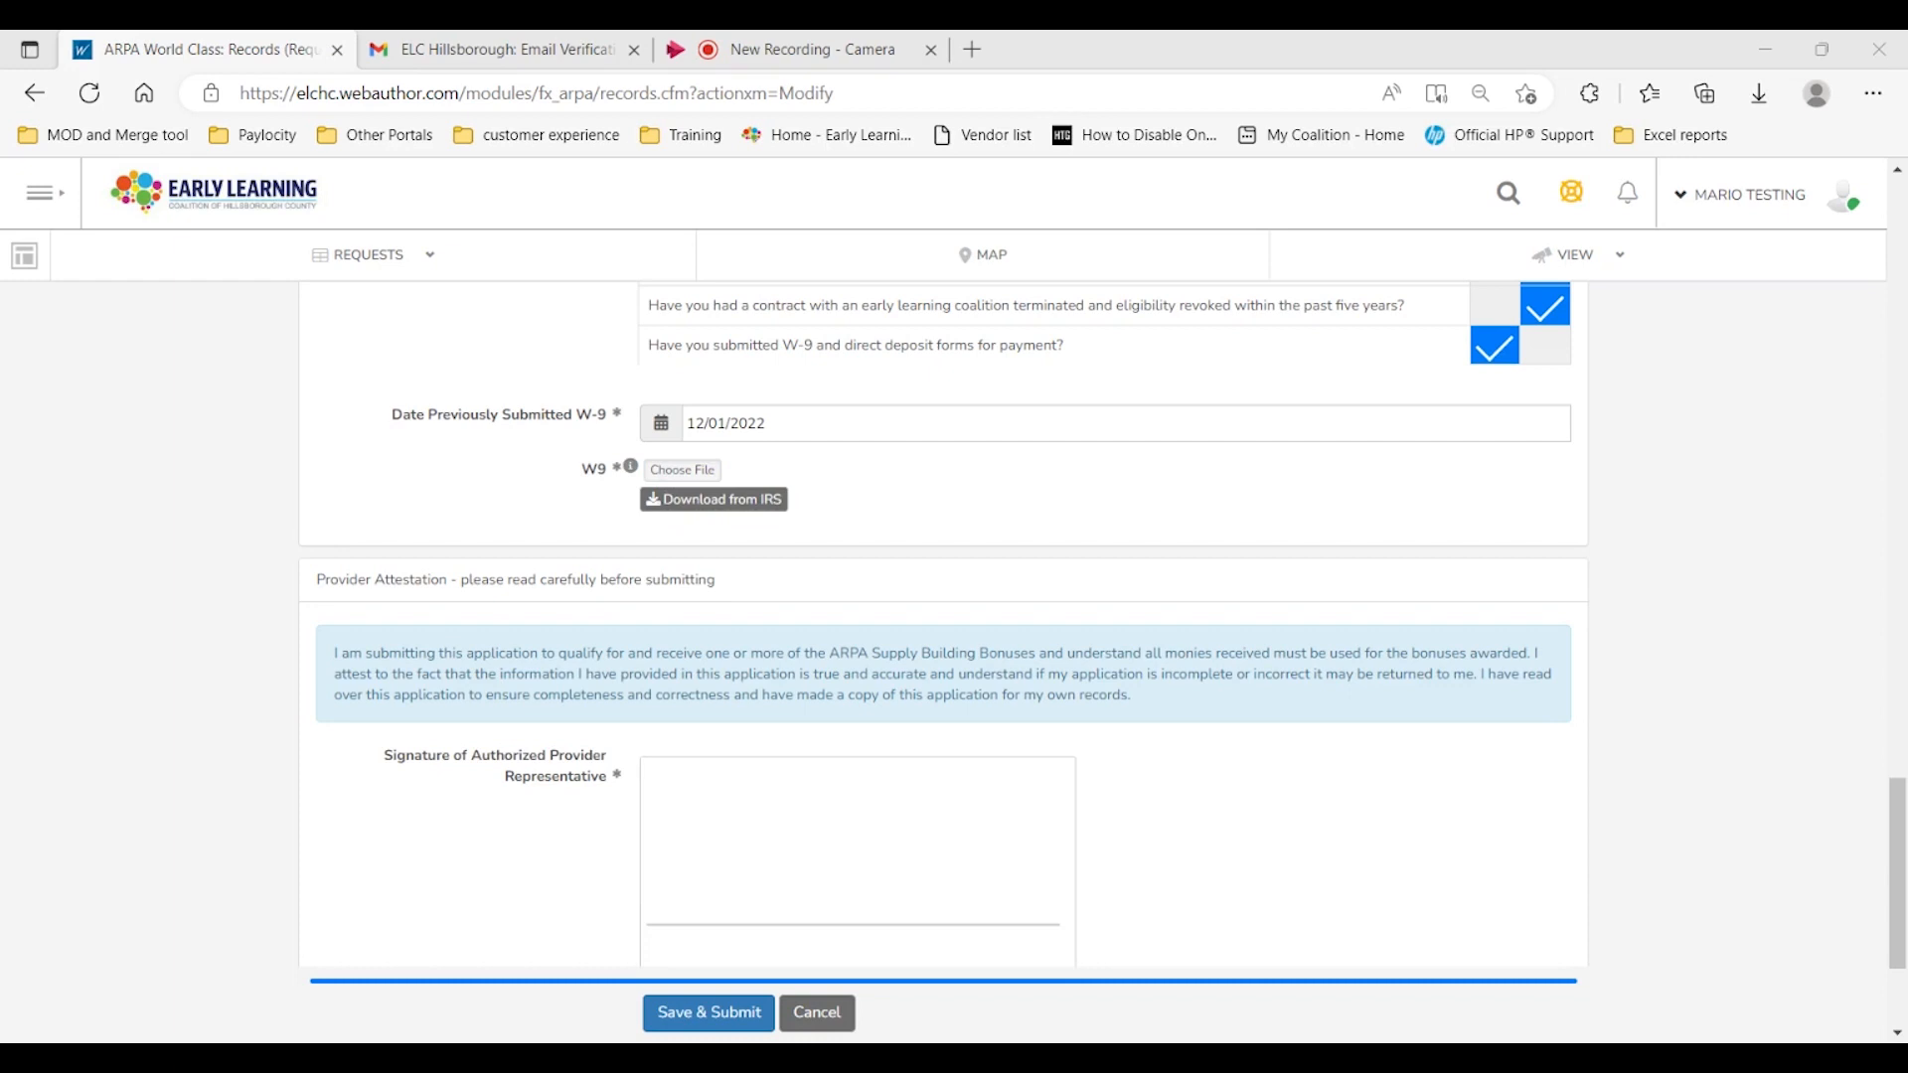
click(646, 576)
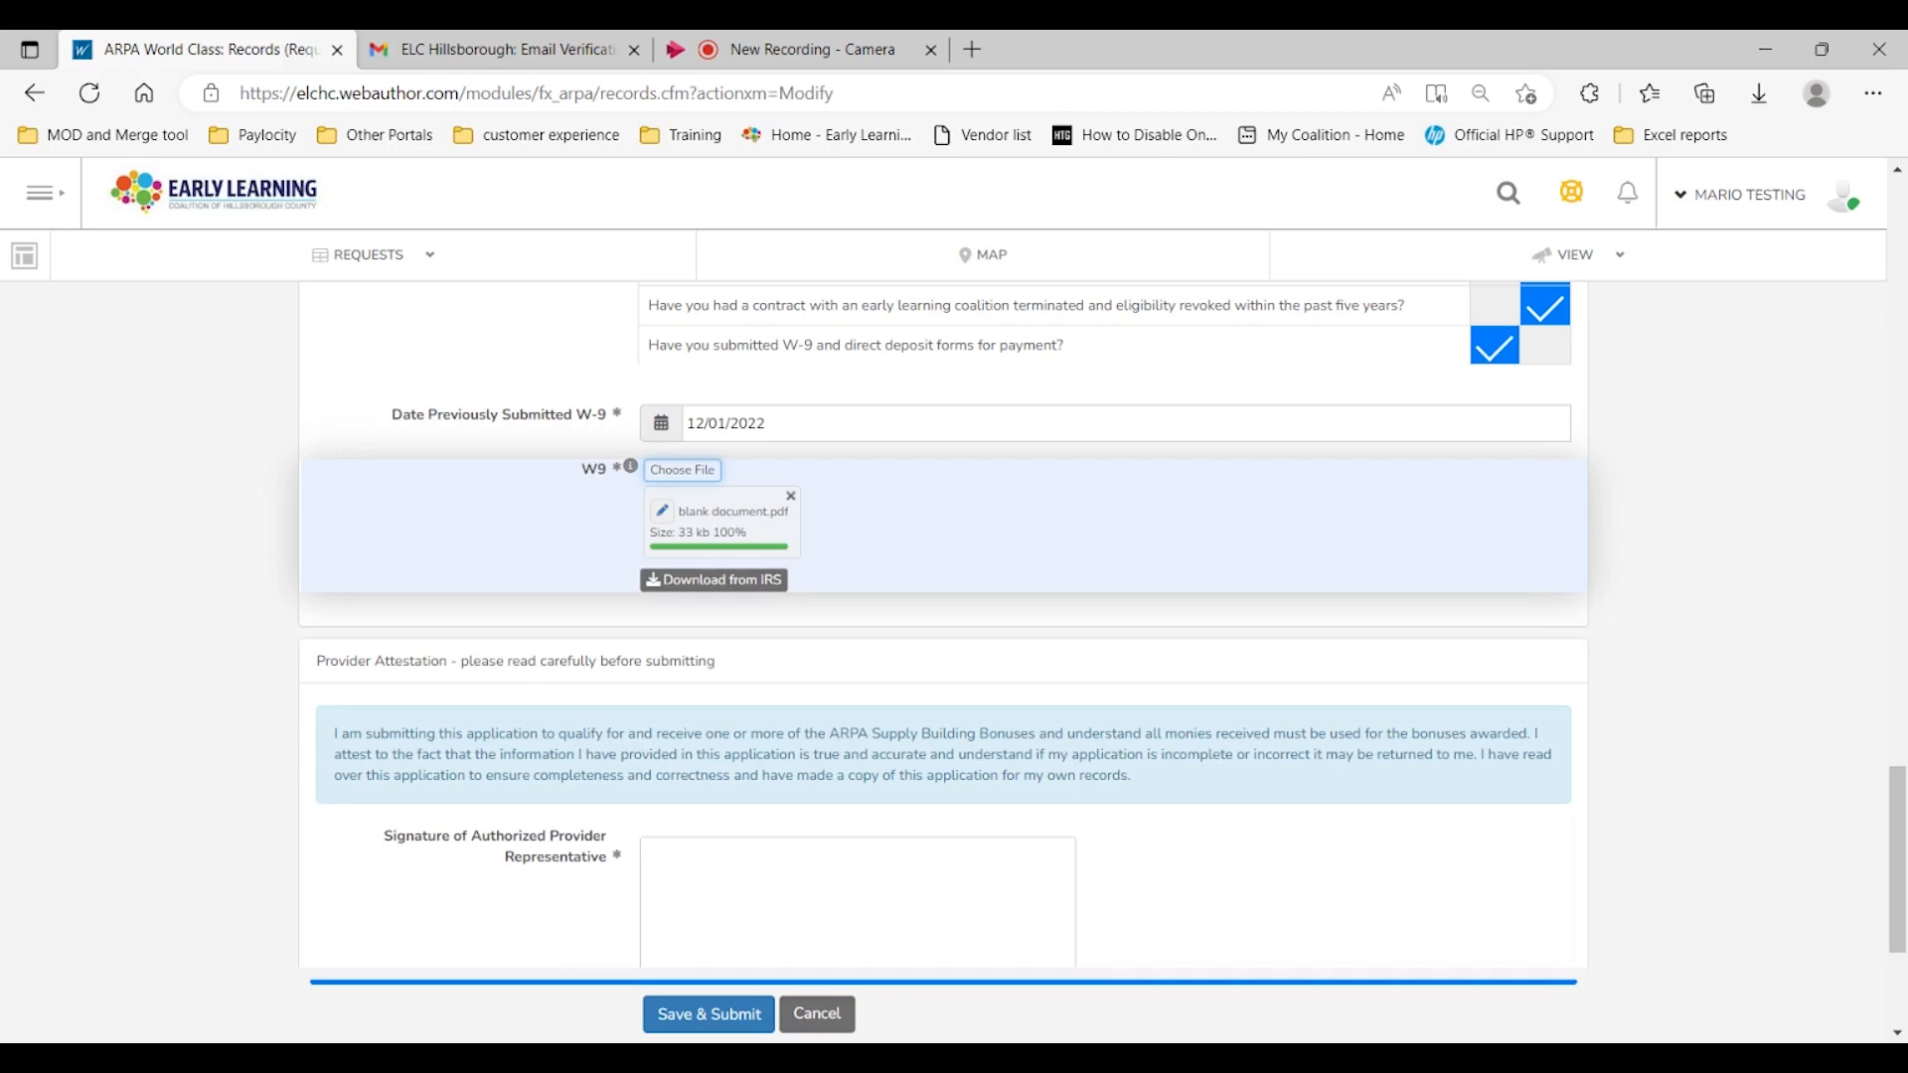
Step: Draw the authorized provider representative's signature, clearing the first attempt and signing again
scroll(490, 527, down, 3)
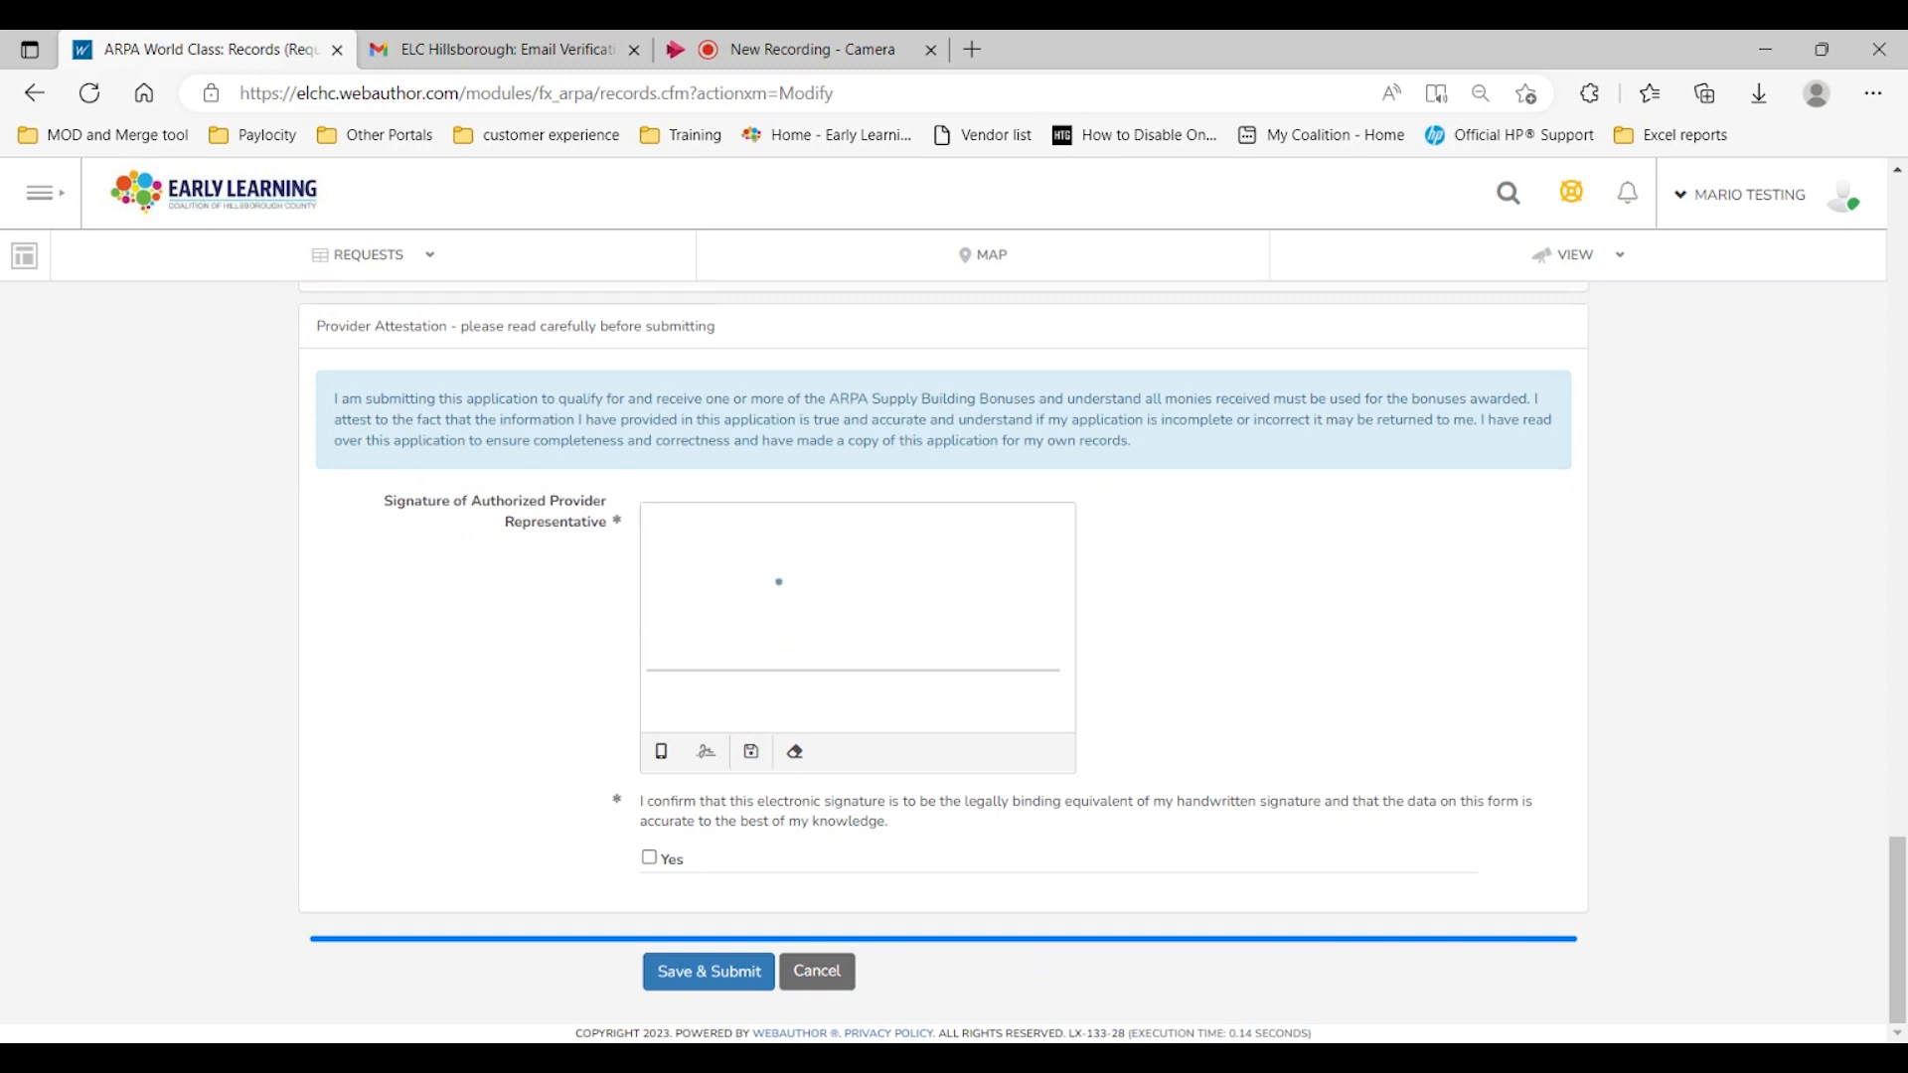
mouse_move(685, 553)
mouse_down()
mouse_move(825, 547)
mouse_move(1018, 574)
mouse_move(1035, 595)
mouse_up()
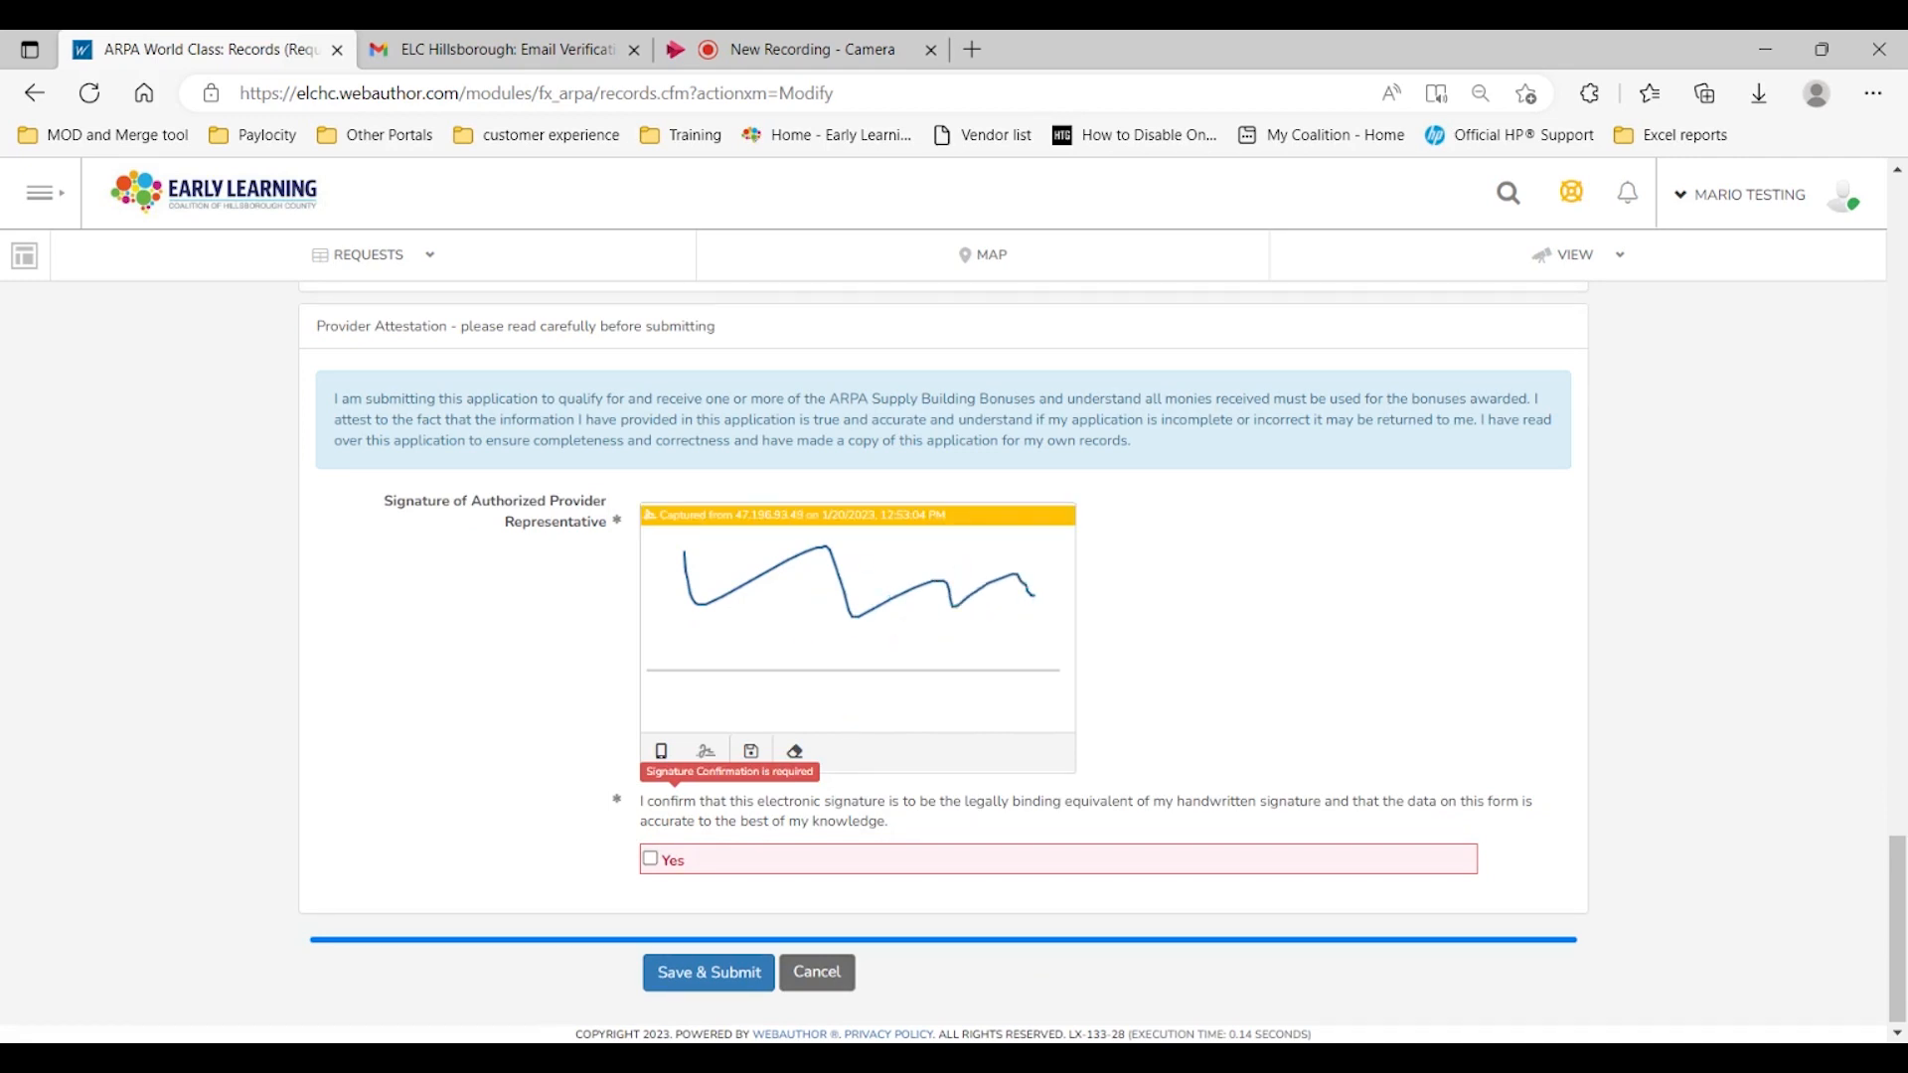
click(795, 751)
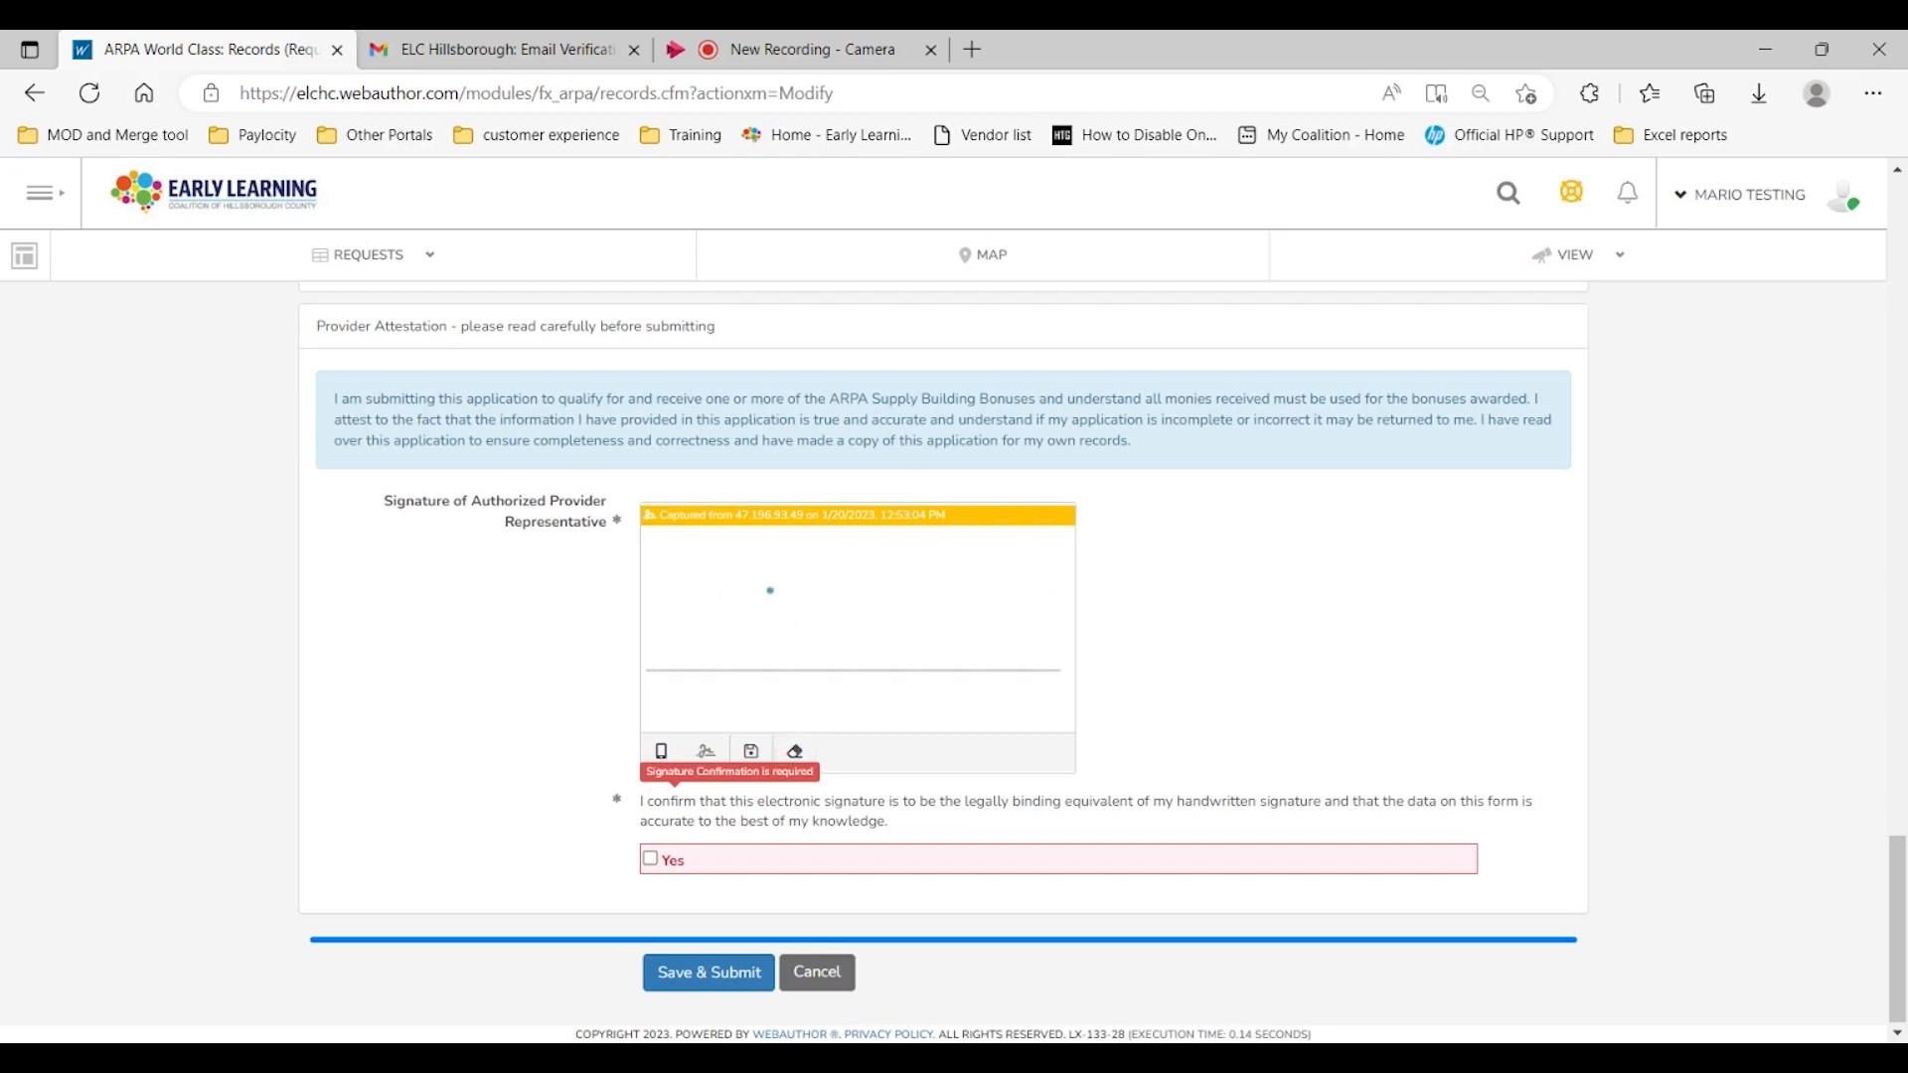
mouse_move(680, 592)
mouse_down()
mouse_move(969, 636)
mouse_move(748, 591)
mouse_move(938, 580)
mouse_up()
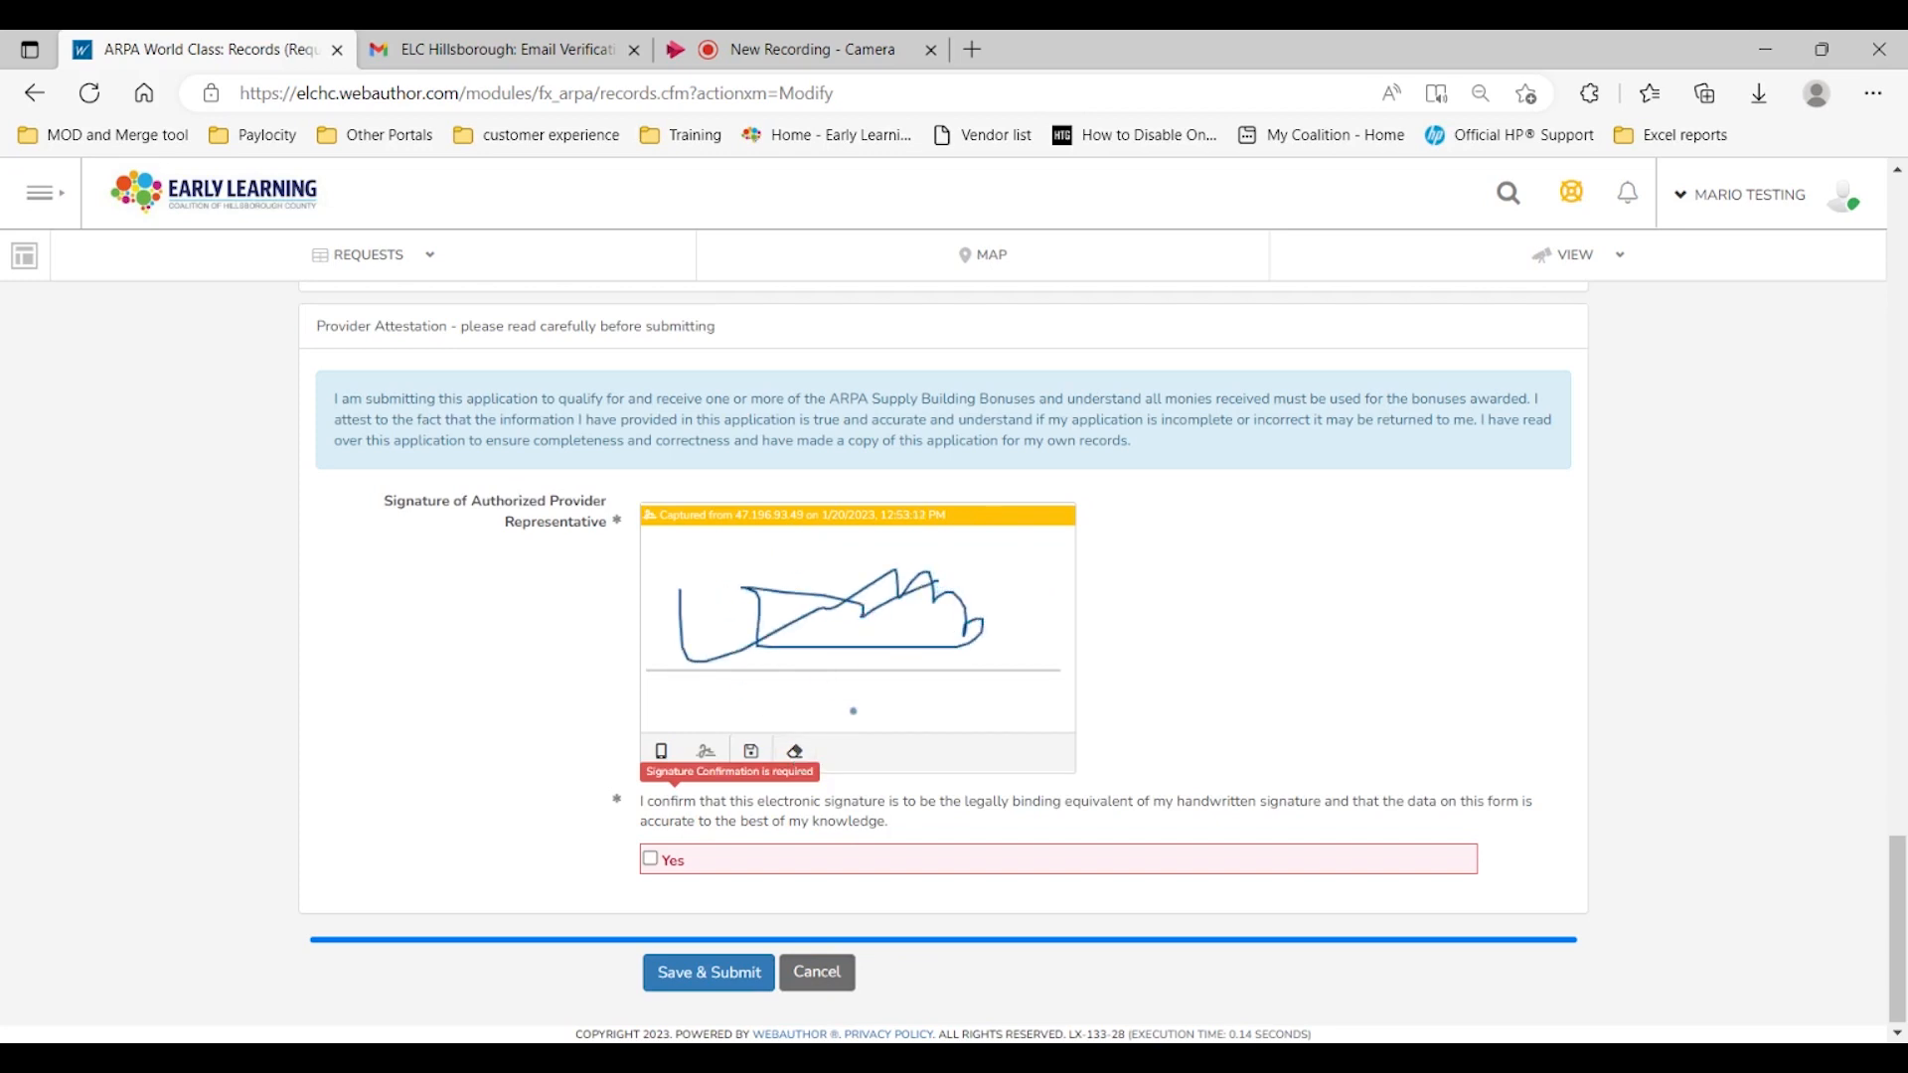
Step: Confirm the electronic signature with Yes and save and submit the request
click(652, 861)
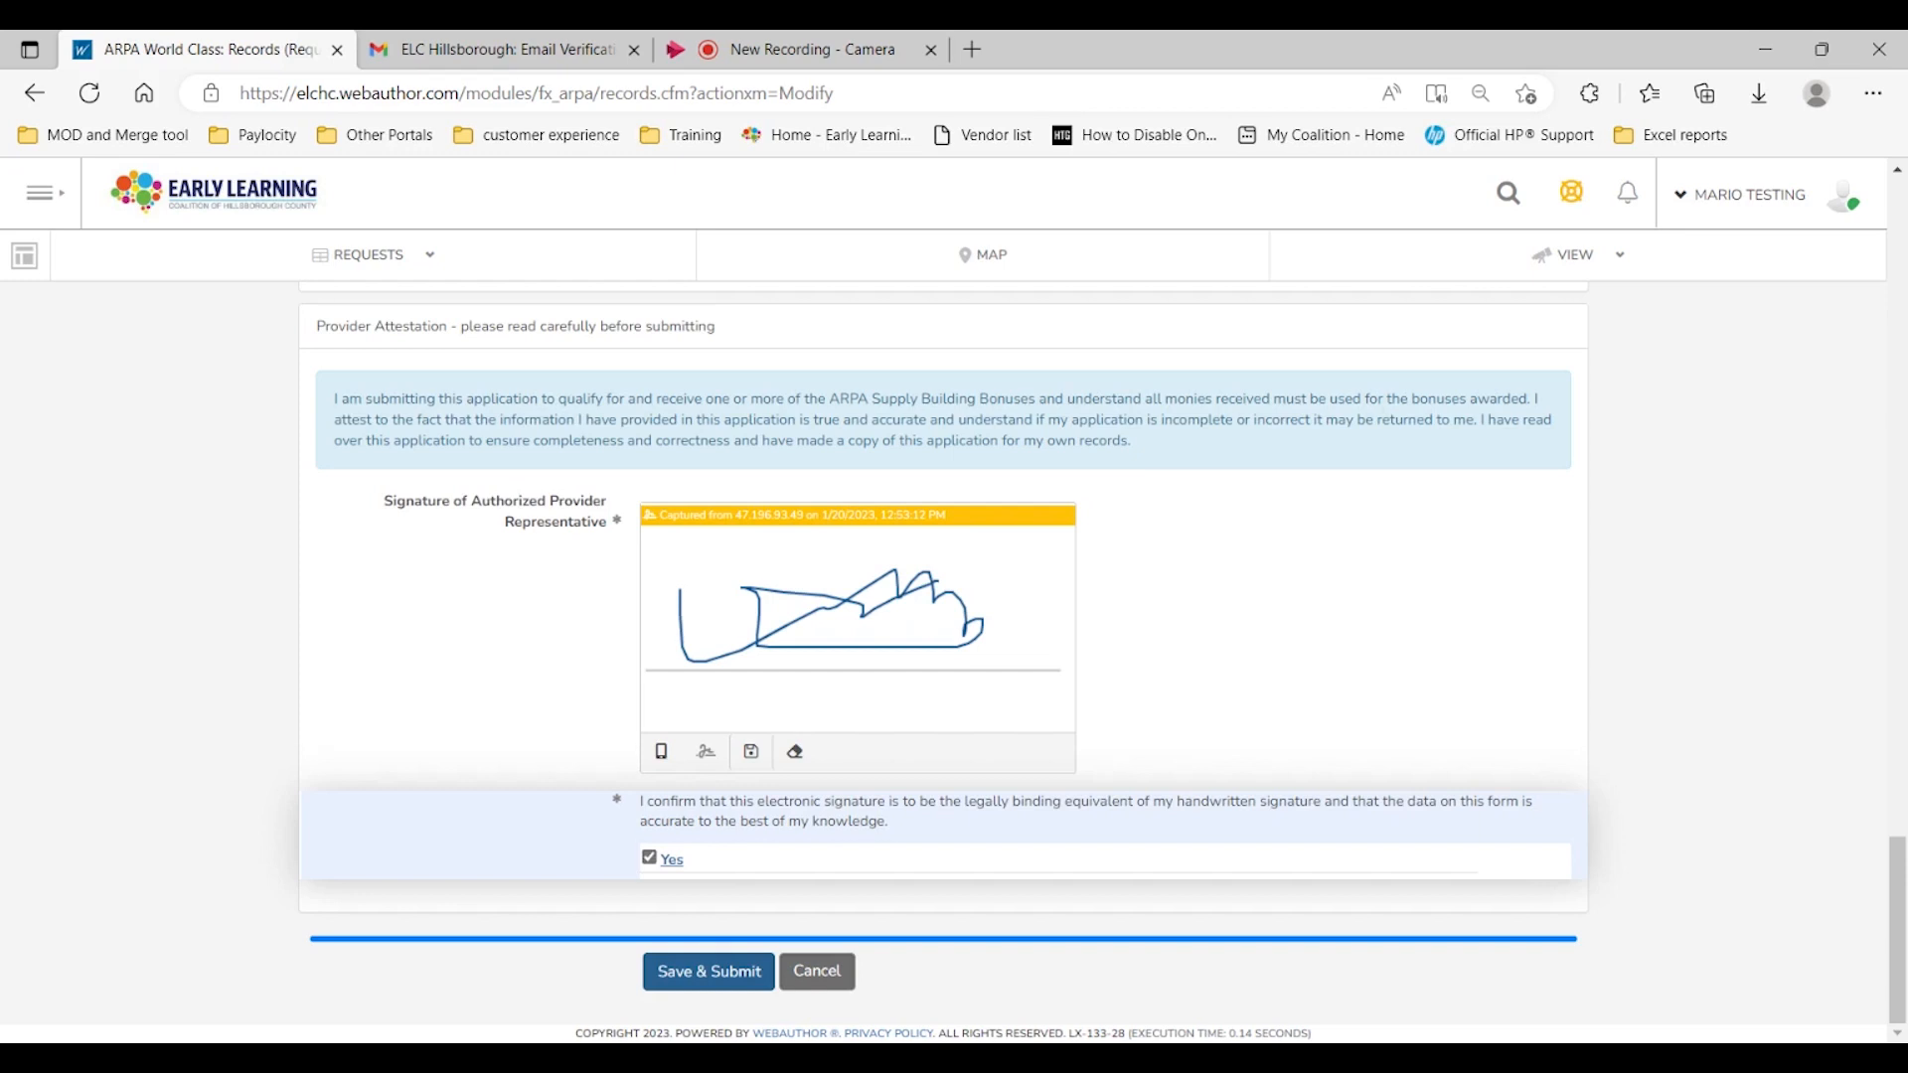
click(693, 978)
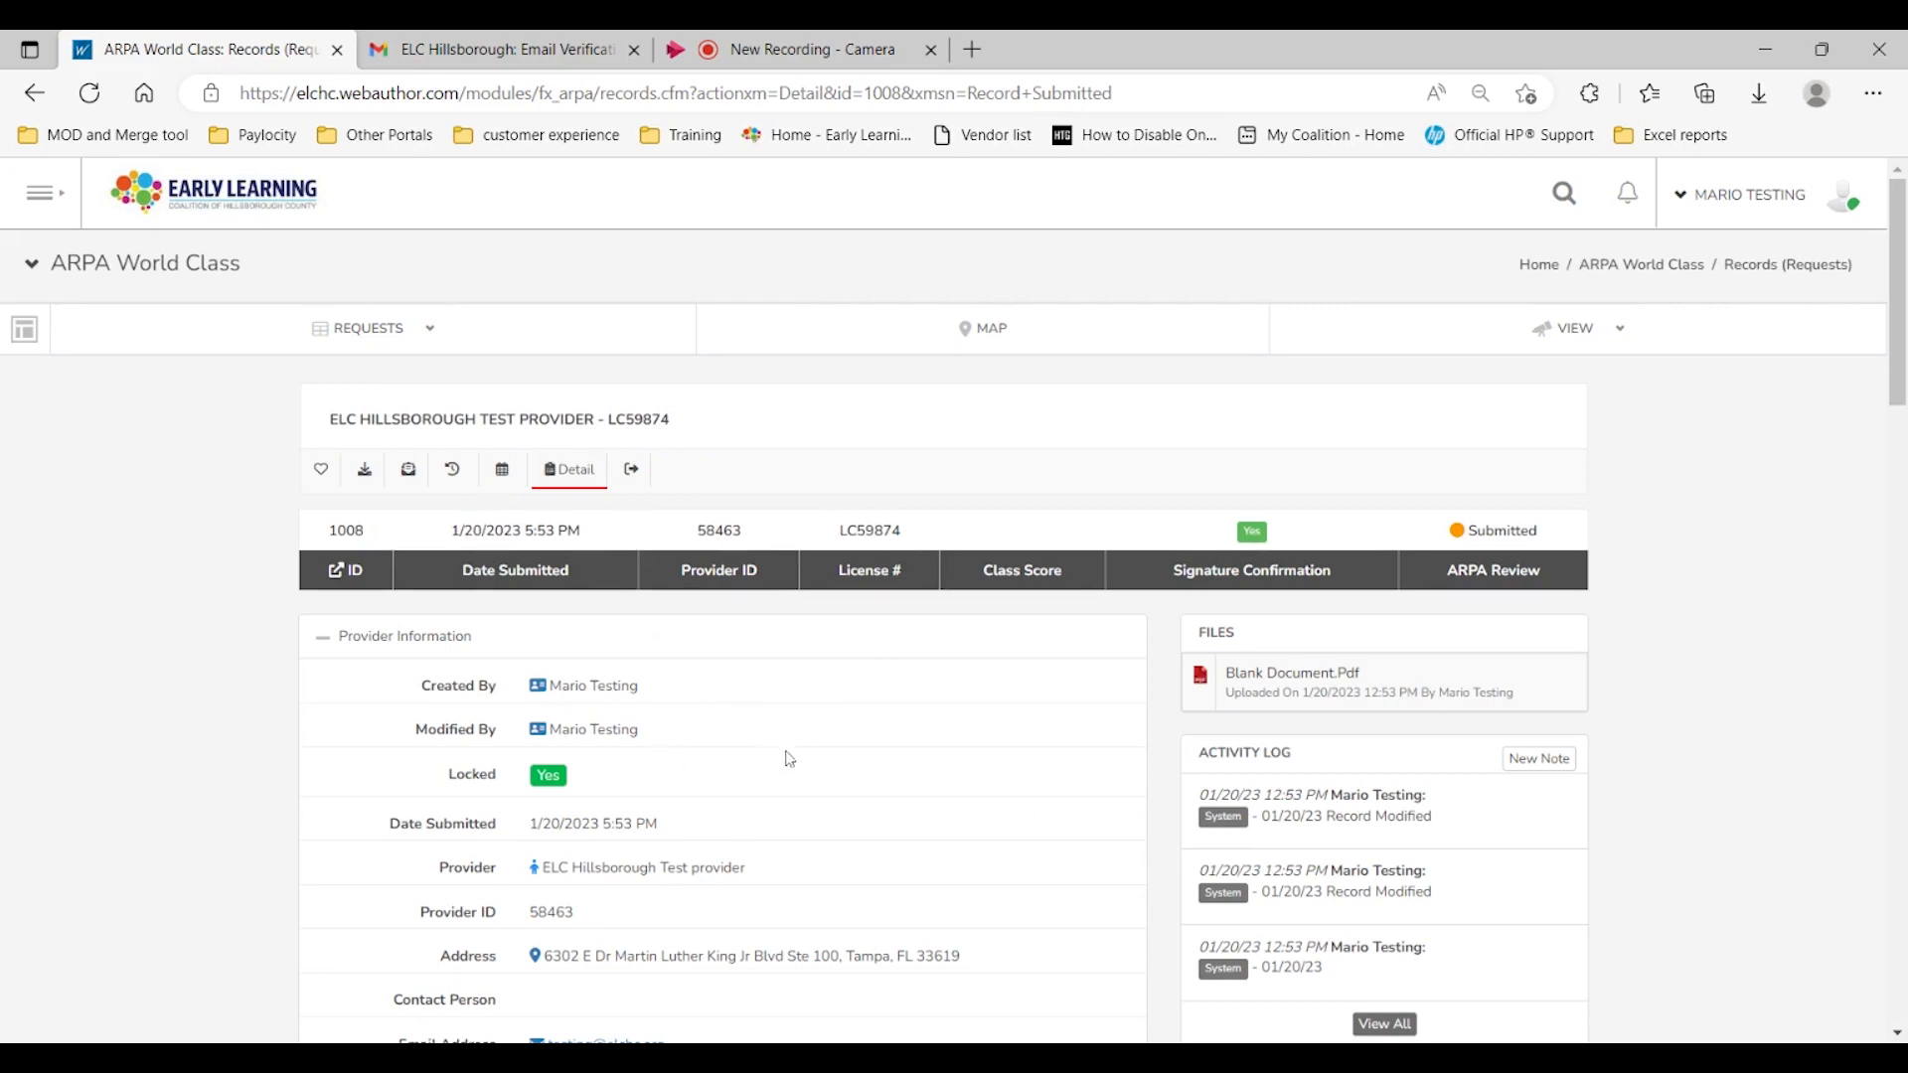
Step: Scroll through the submitted record's details to review the entered information
scroll(788, 760, down, 3)
scroll(789, 755, down, 1)
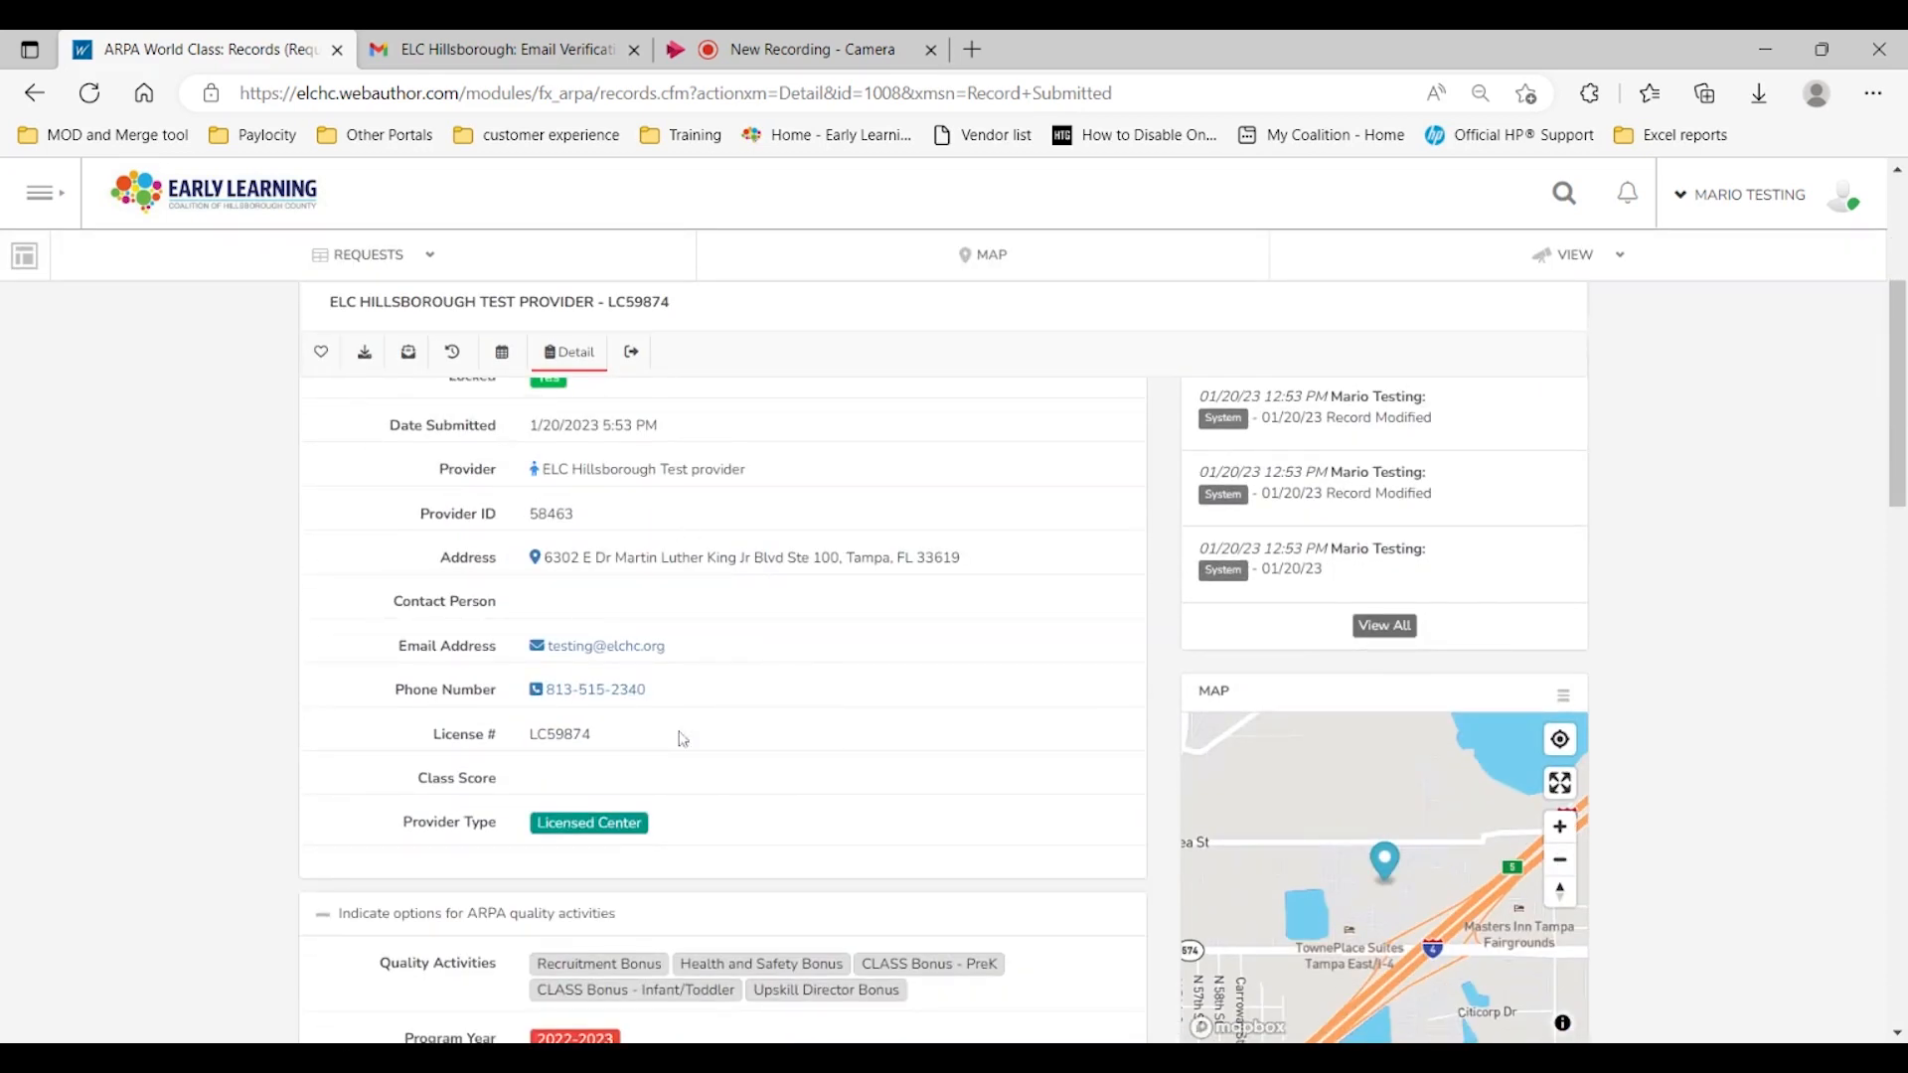
scroll(601, 670, down, 3)
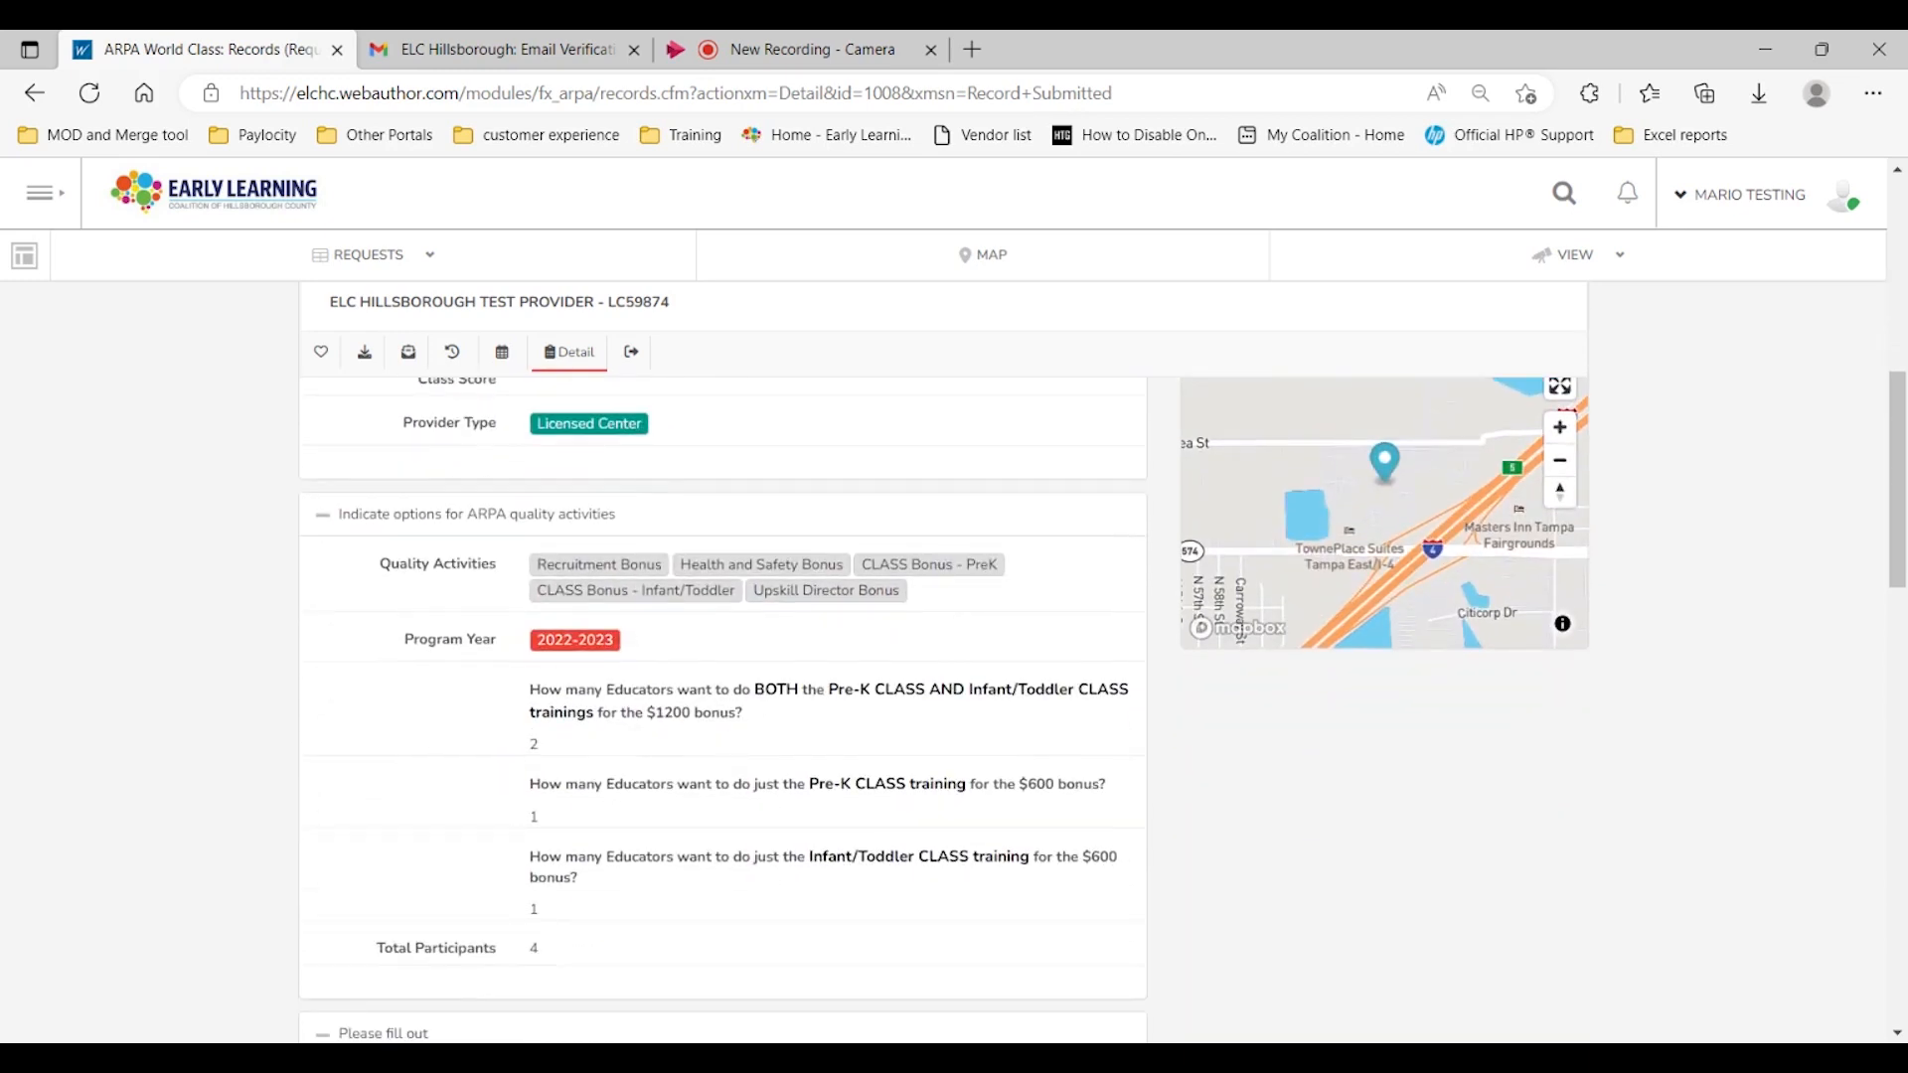
Step: Review the quality activities, eligibility criteria, W9 and provider attestation sections of the submitted record
scroll(683, 641, down, 3)
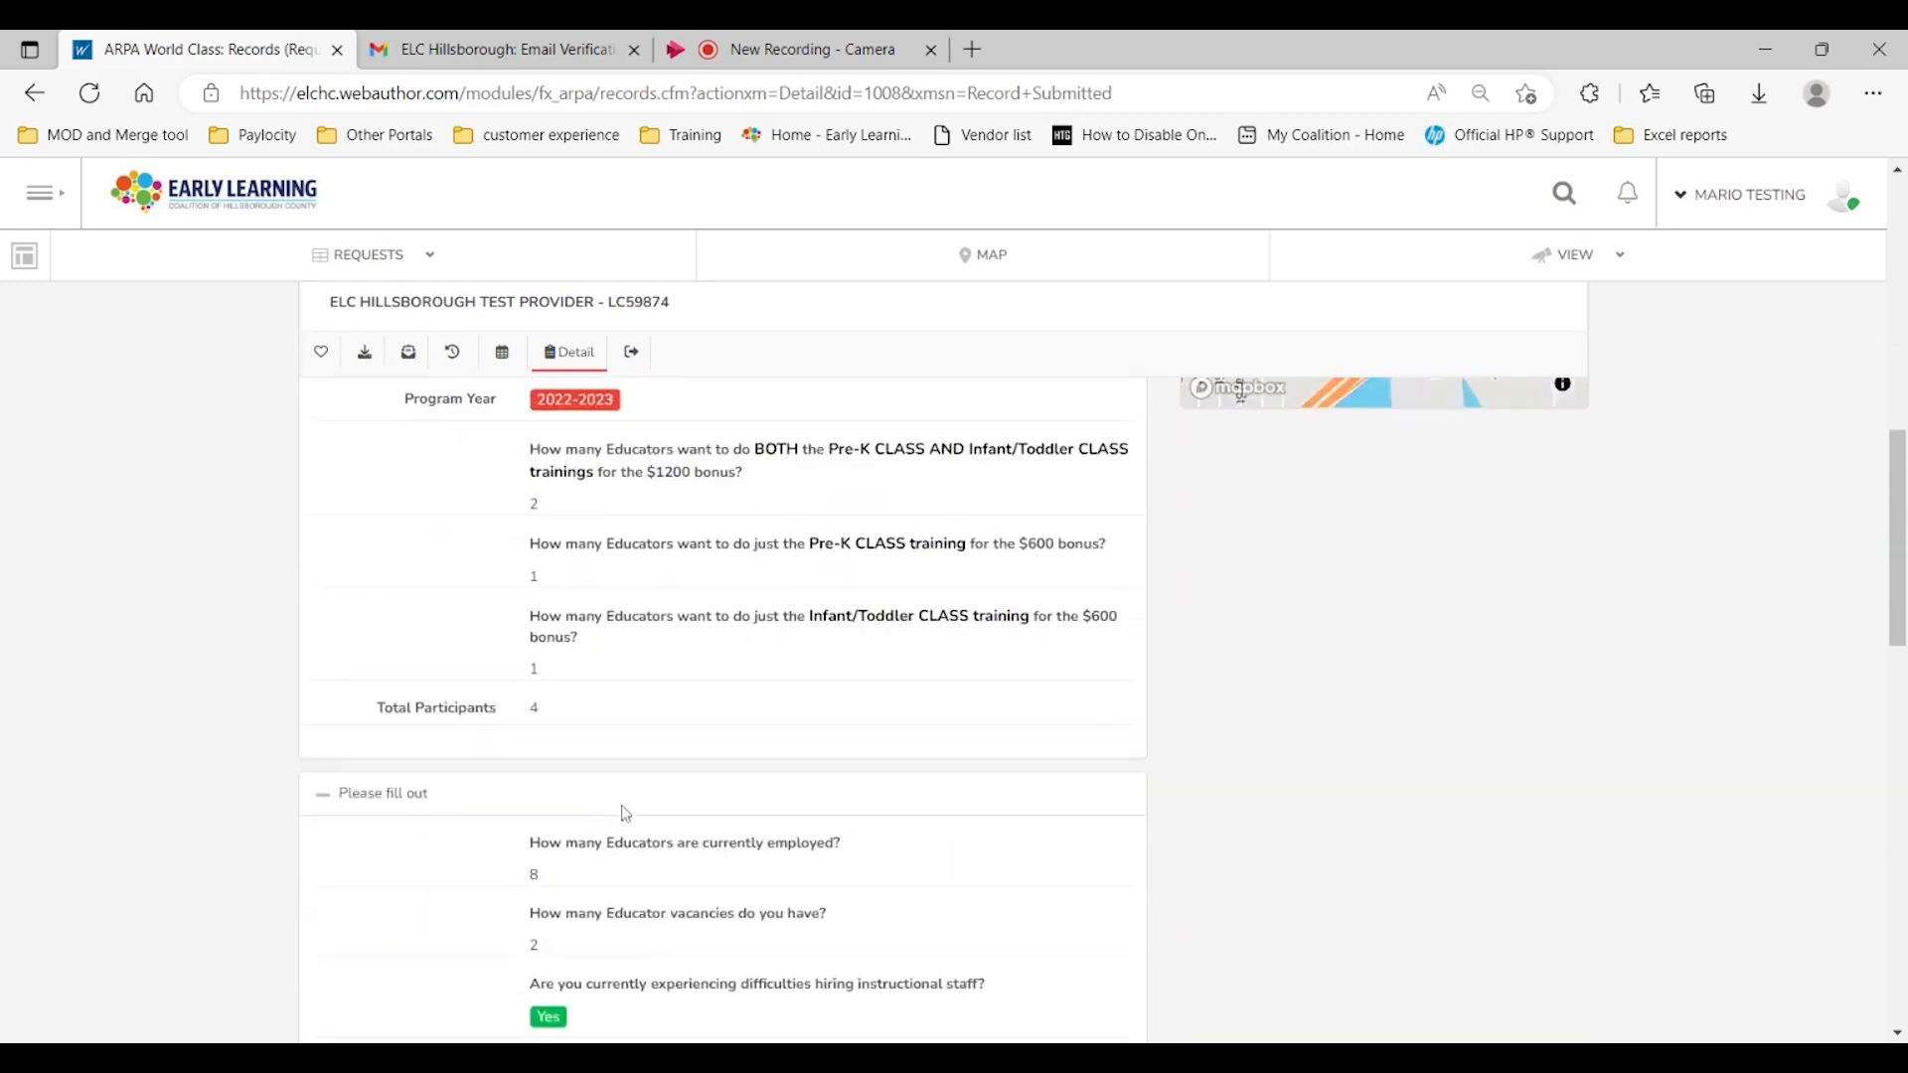
scroll(745, 795, down, 7)
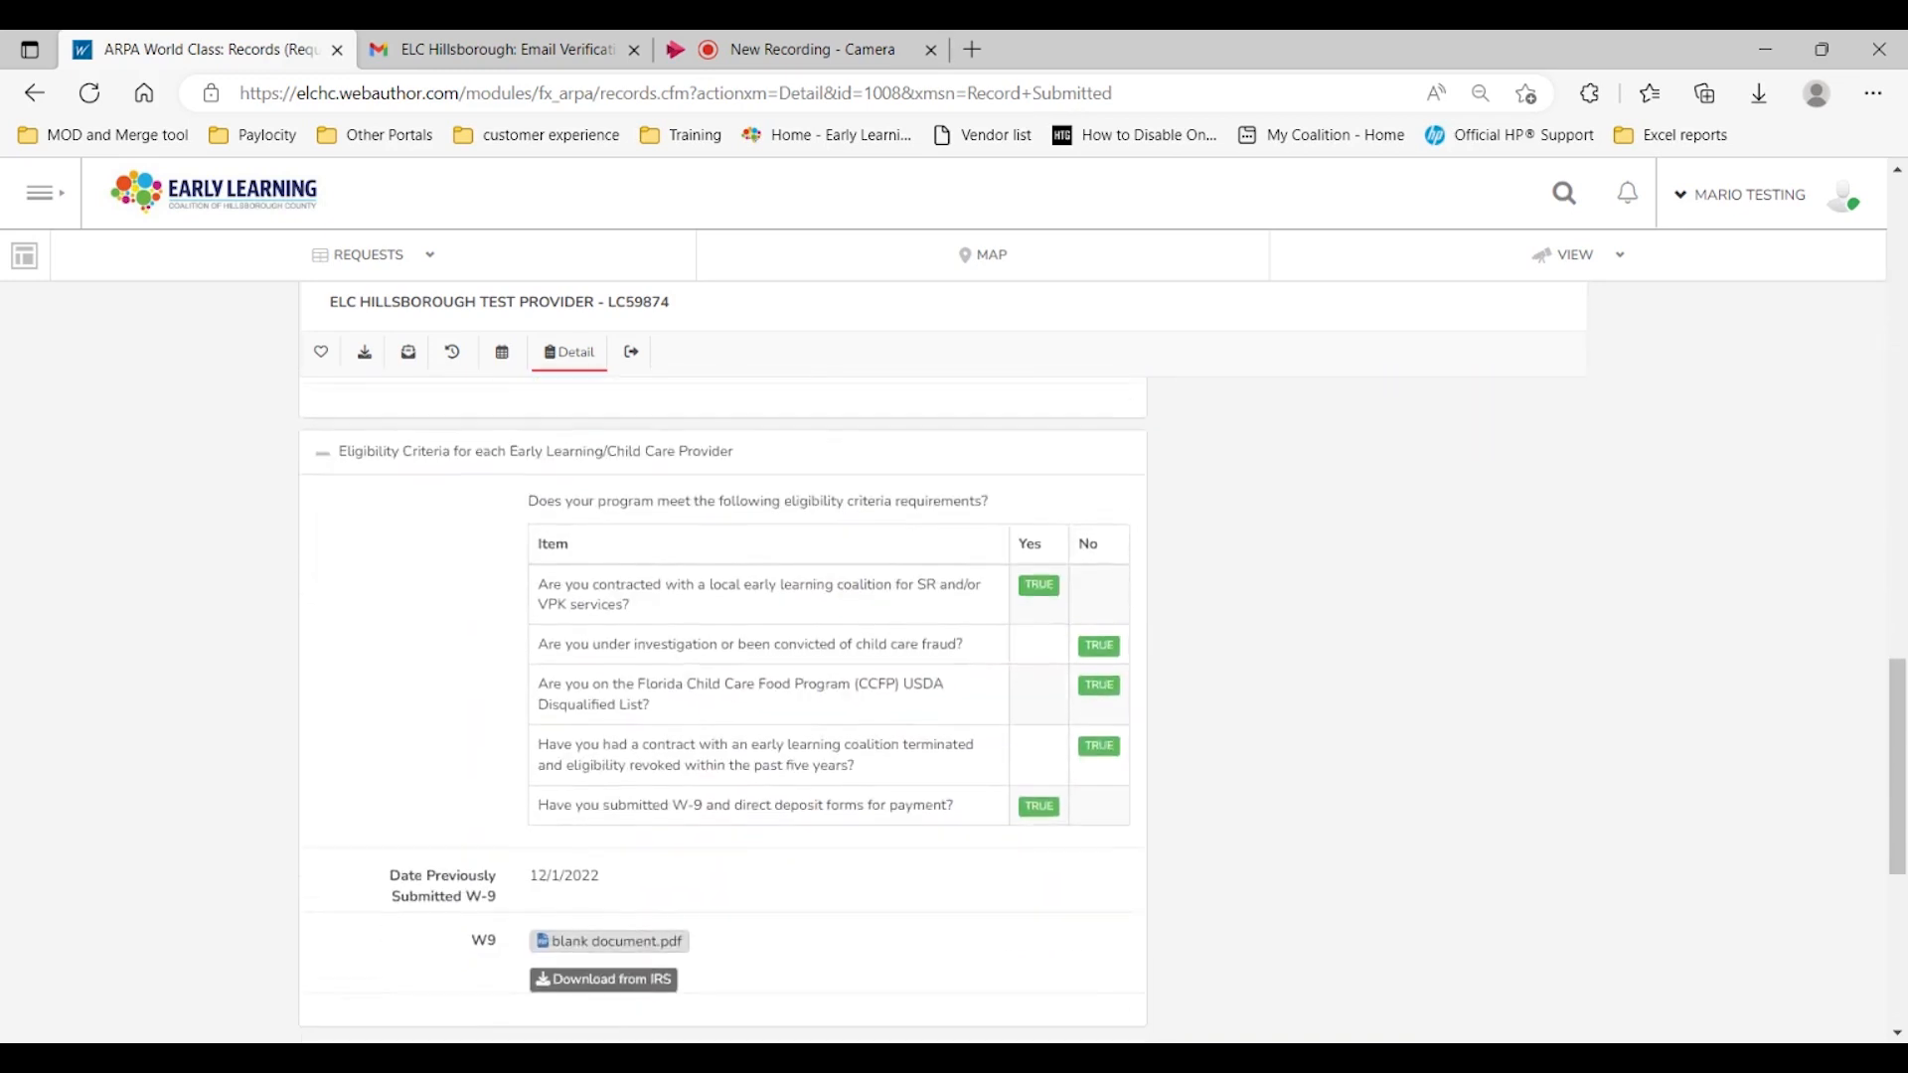
scroll(725, 704, down, 4)
scroll(686, 616, up, 1)
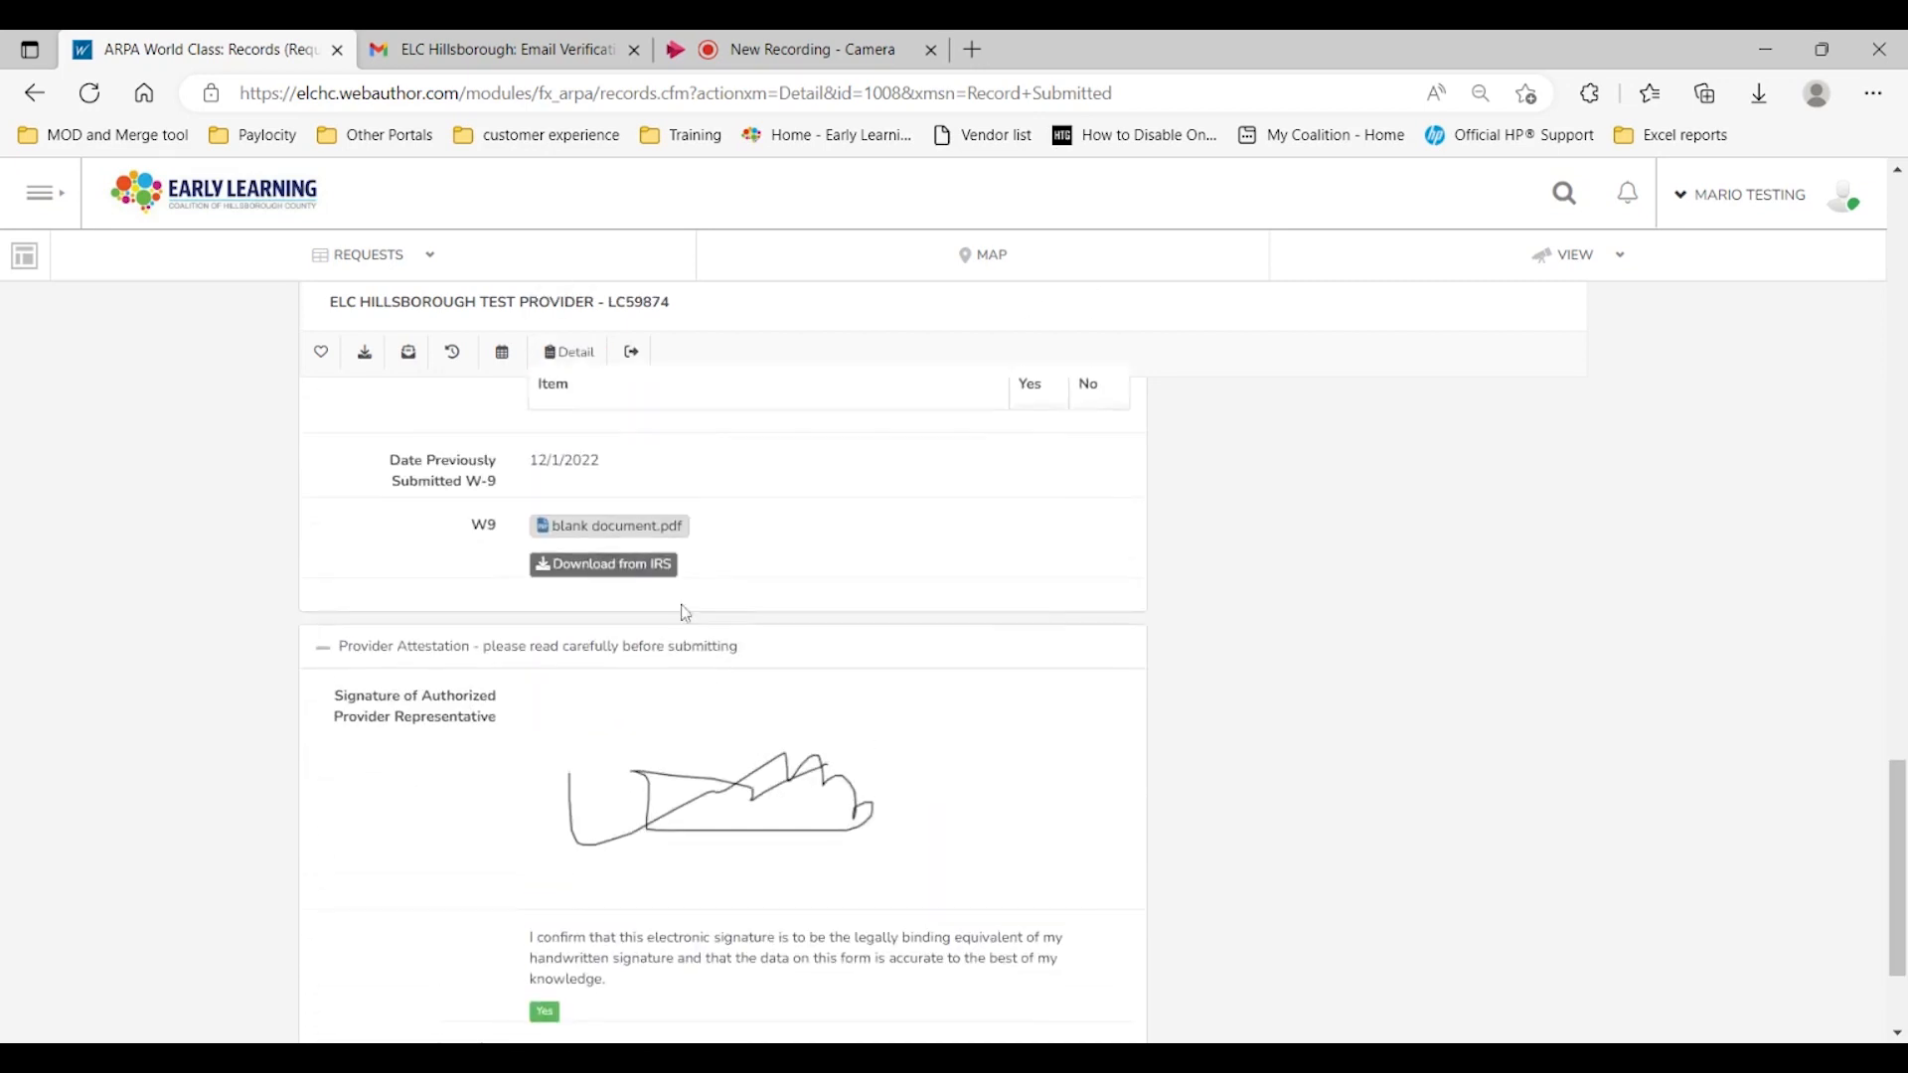
scroll(801, 838, down, 3)
scroll(815, 842, up, 5)
scroll(814, 842, up, 15)
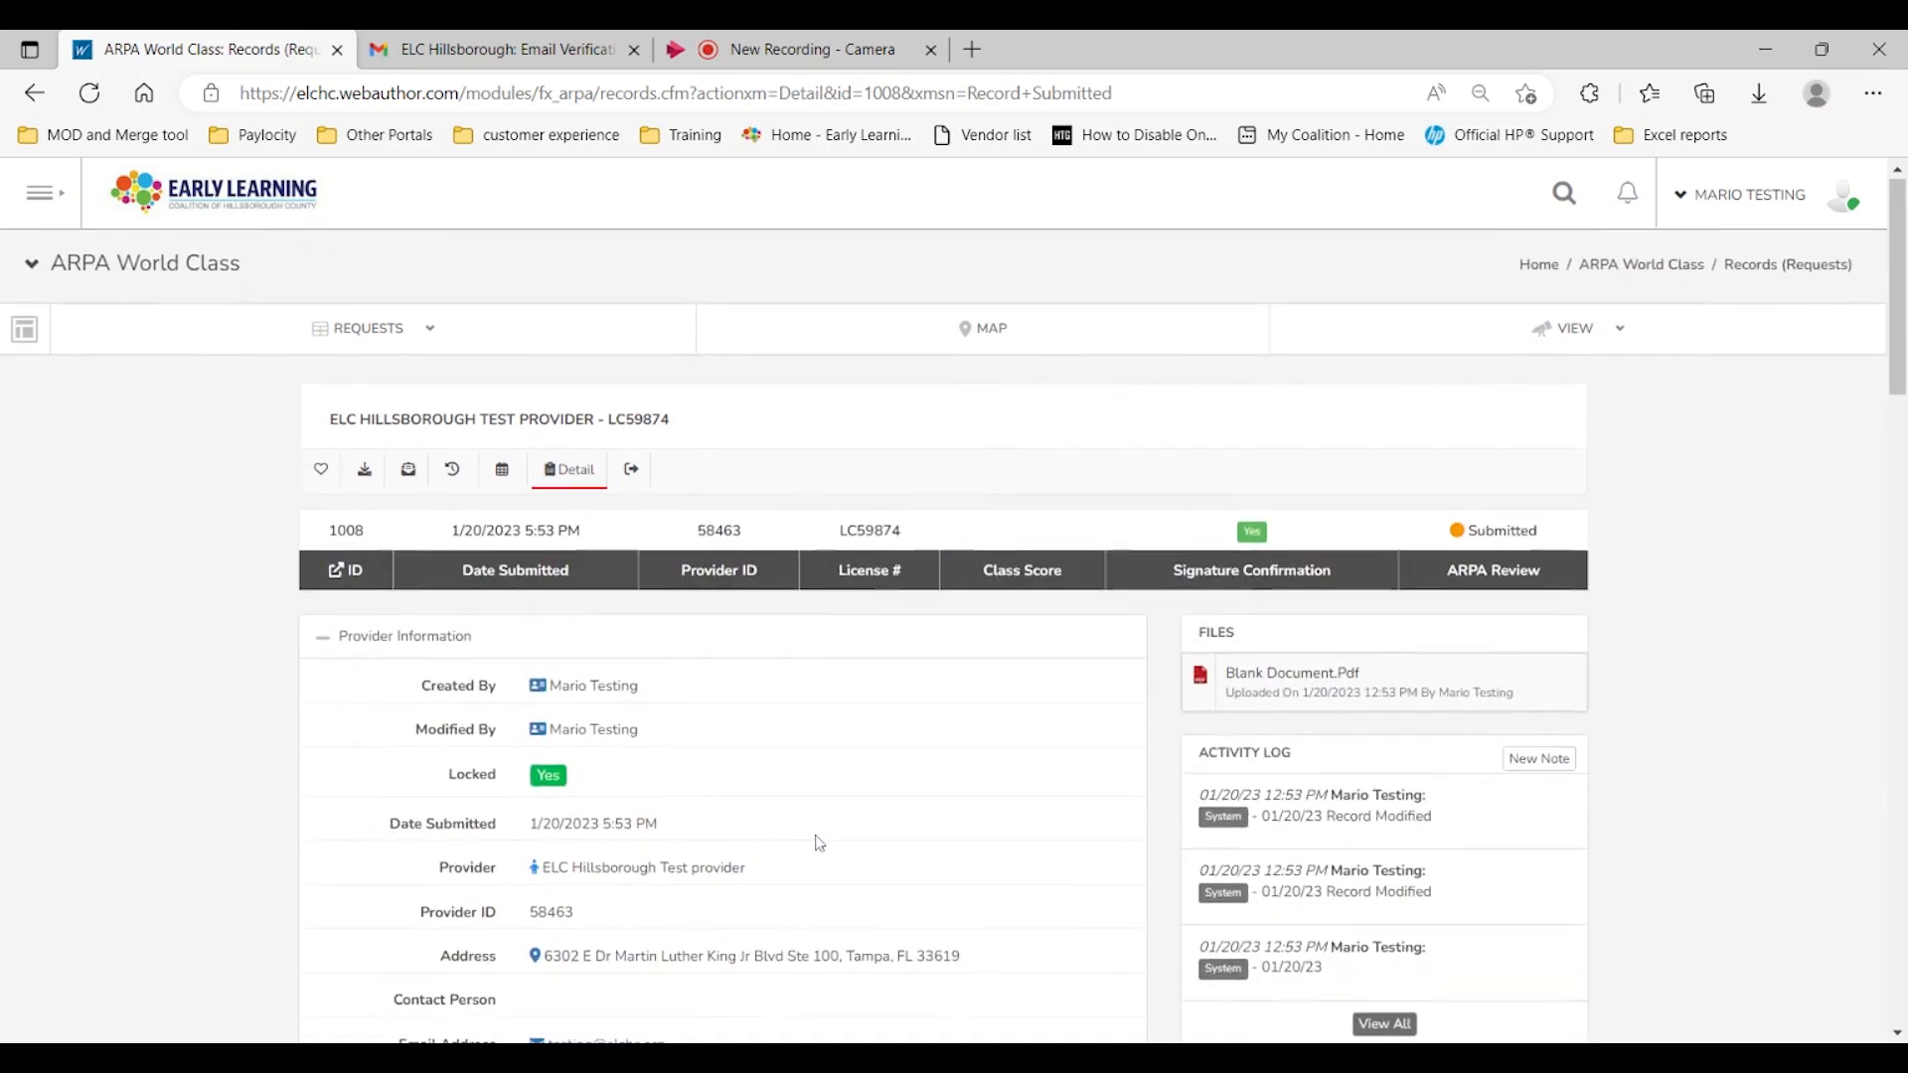
Step: Highlight the record's Submitted status and return to the ARPA World Class dashboard
drag(1558, 536, 1454, 540)
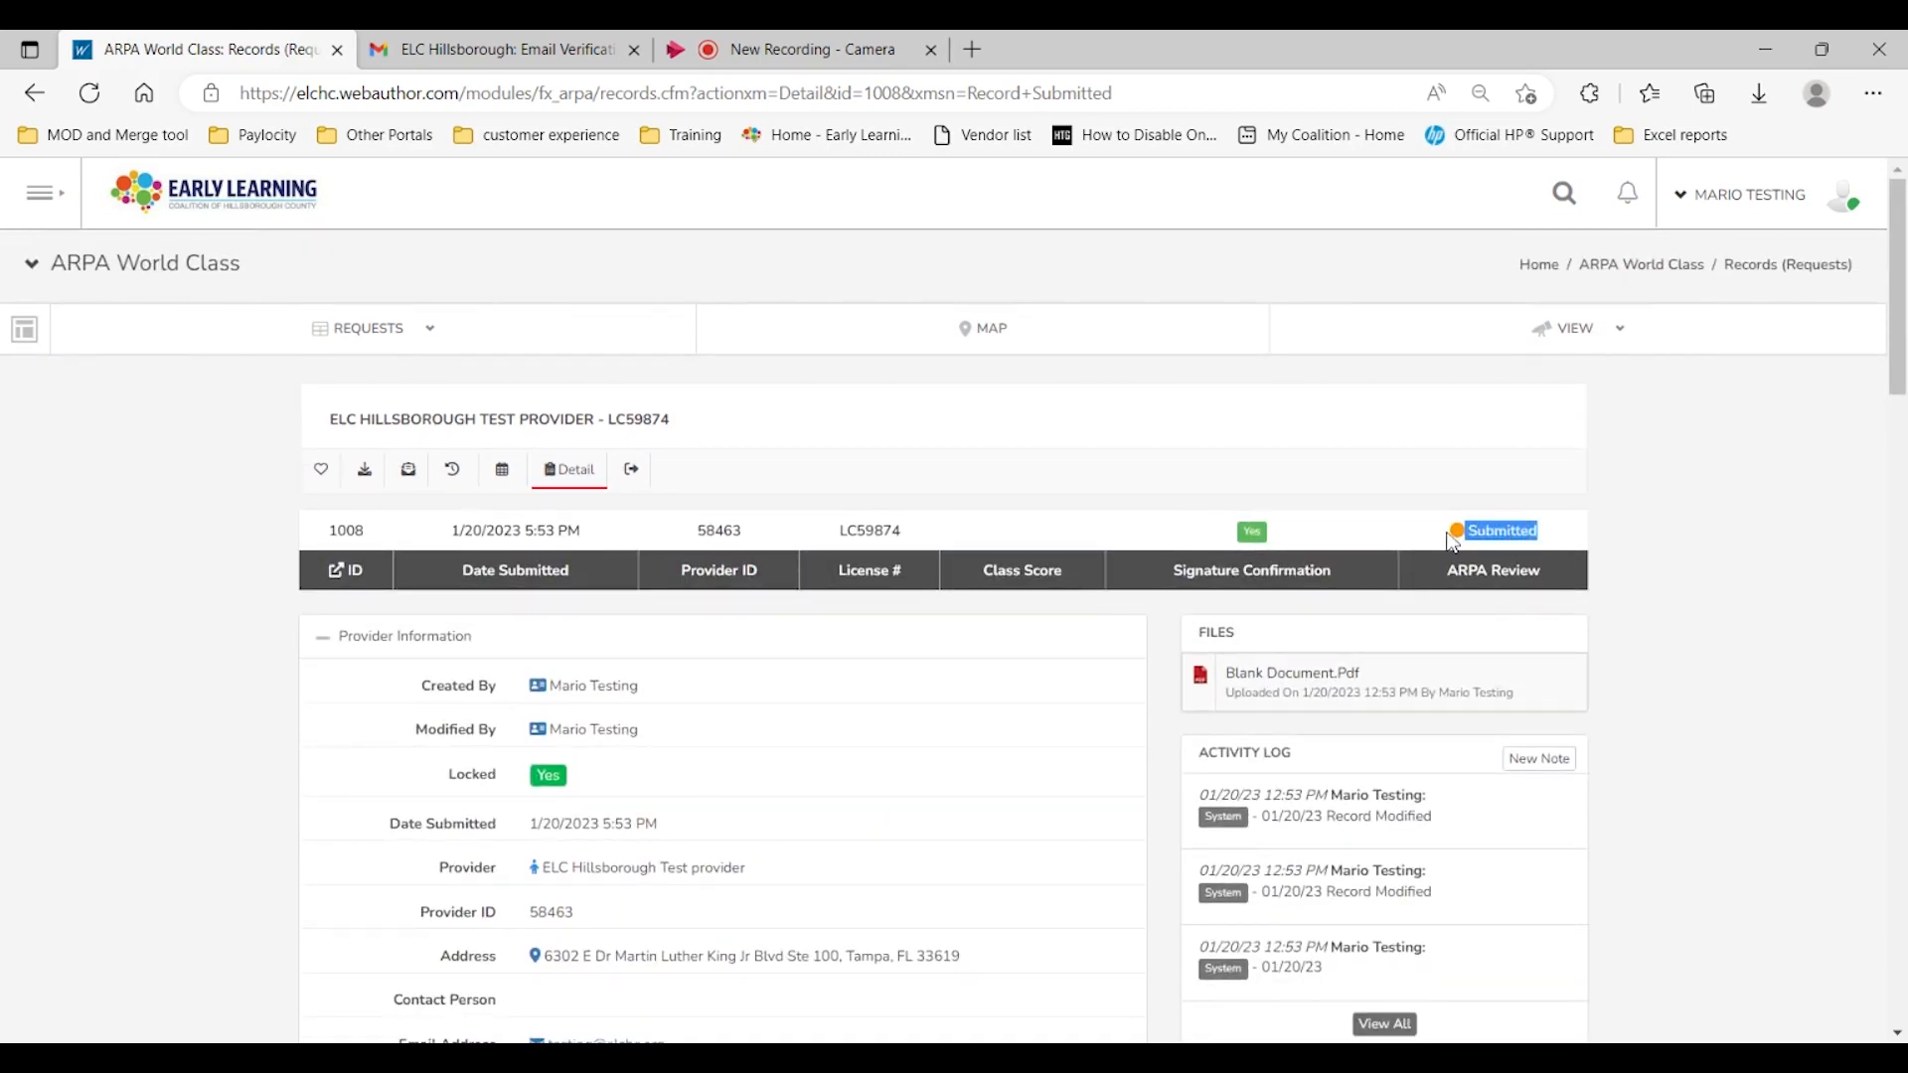
click(311, 708)
mouse_move(25, 338)
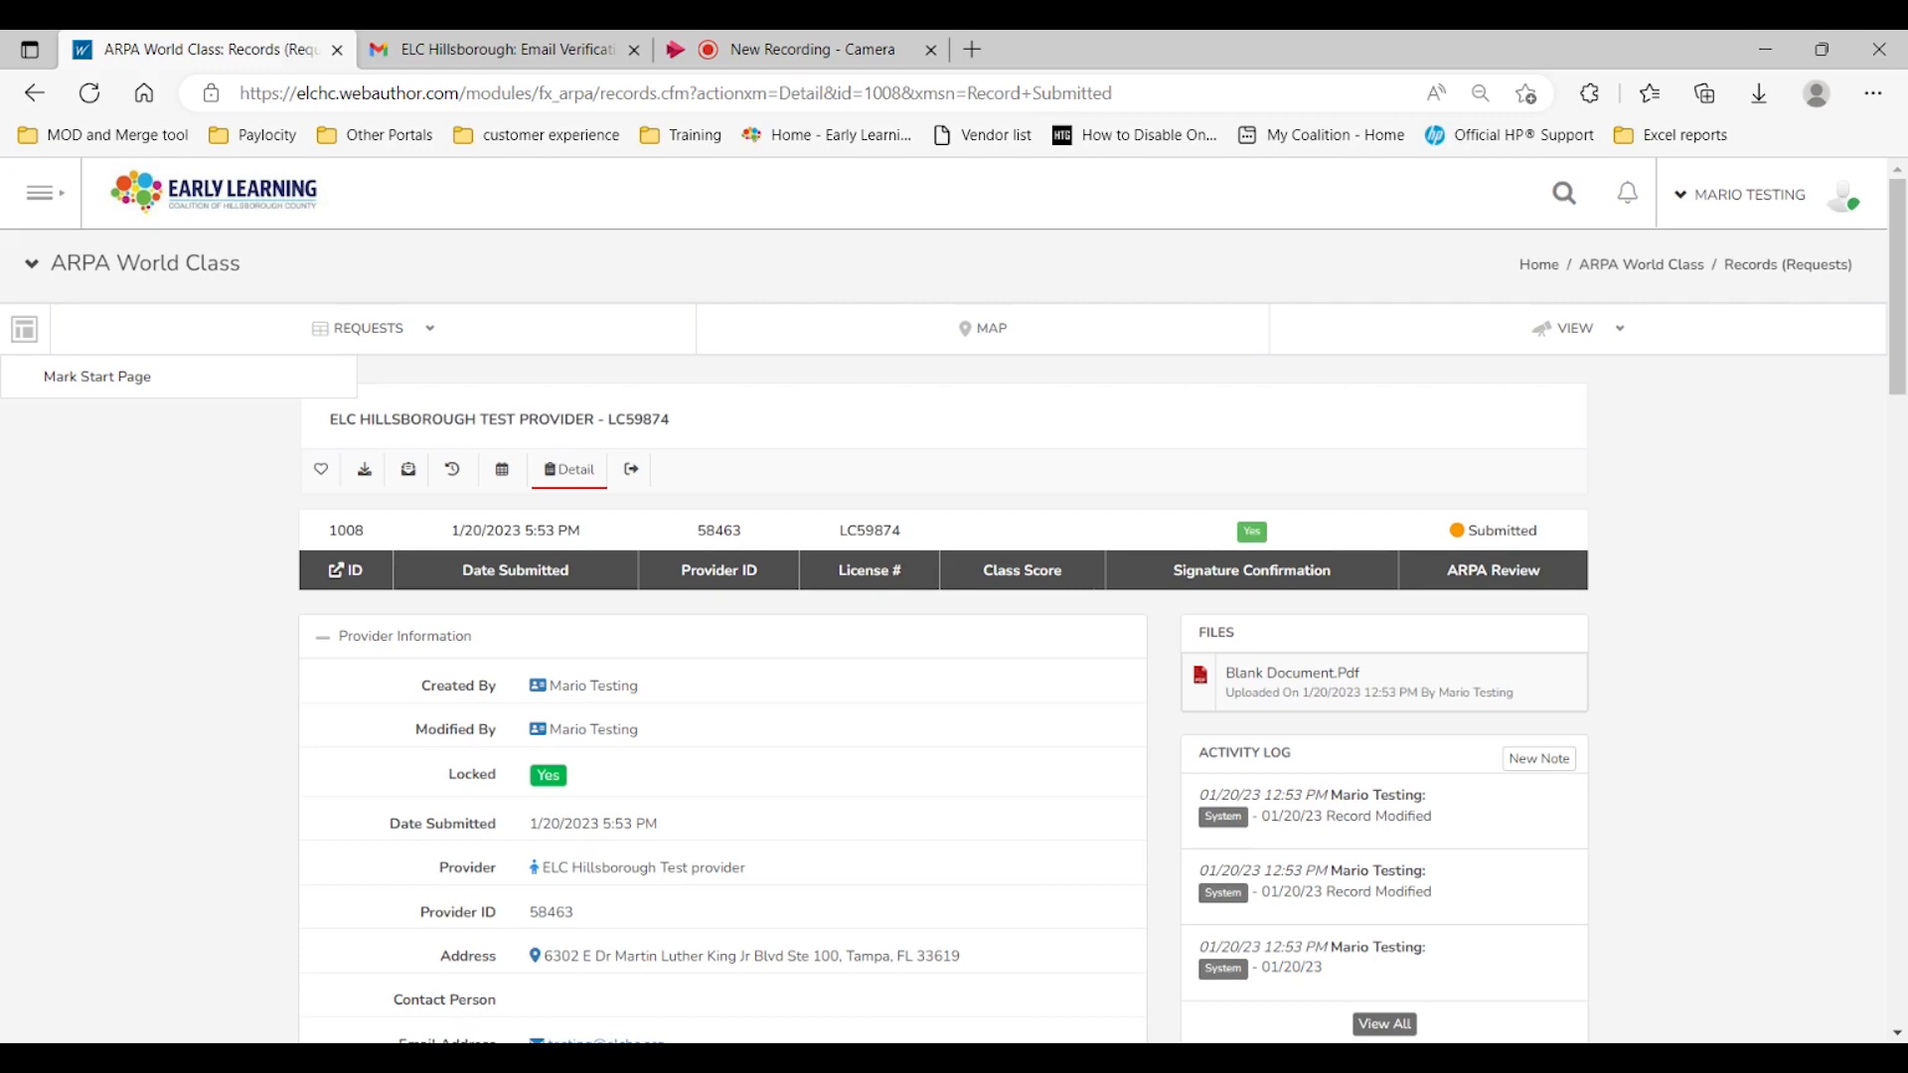
click(27, 336)
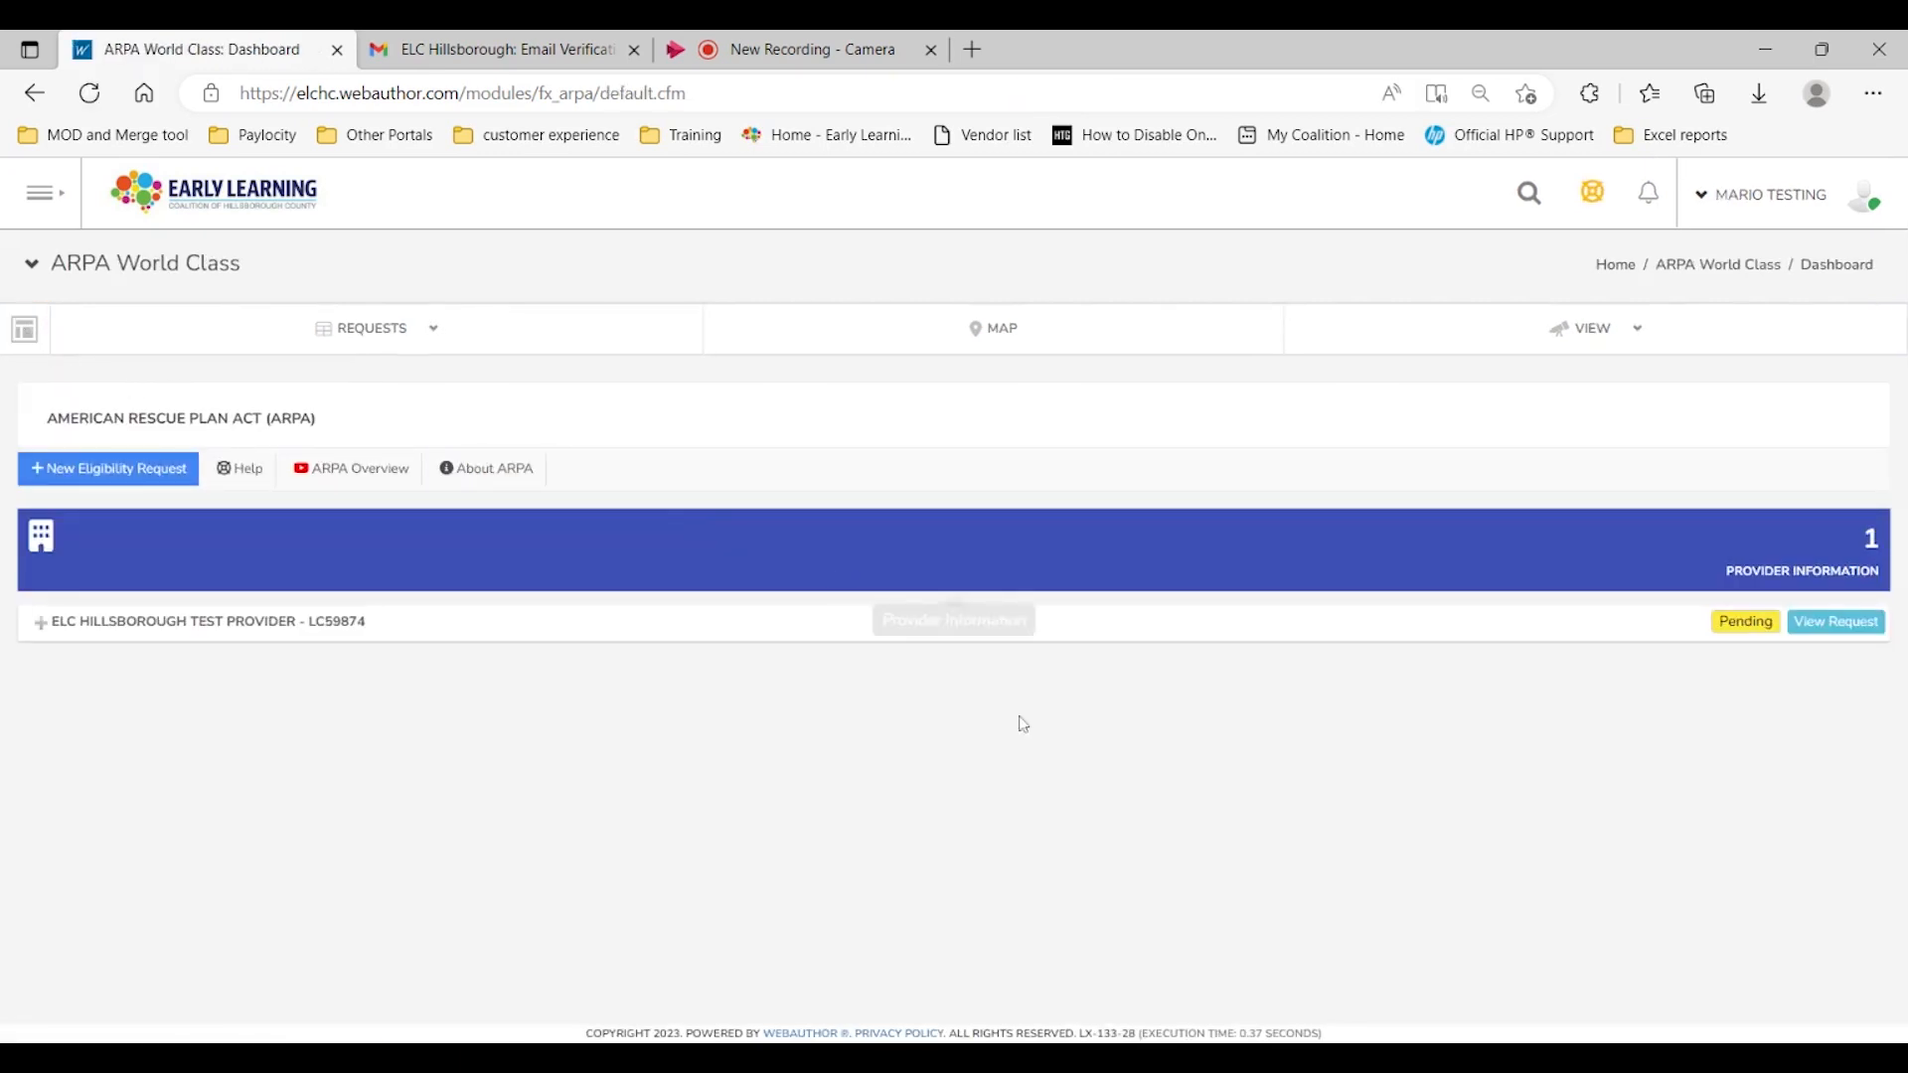